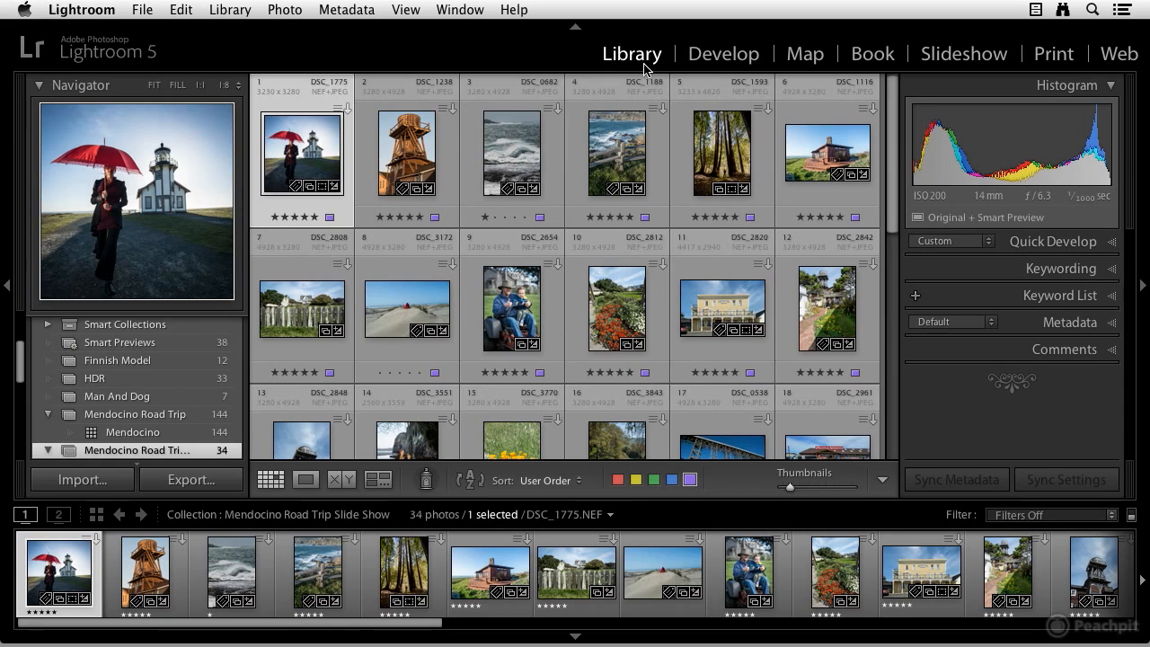
Inspect the selected photo's metadata details
scroll(190, 366, up, 3)
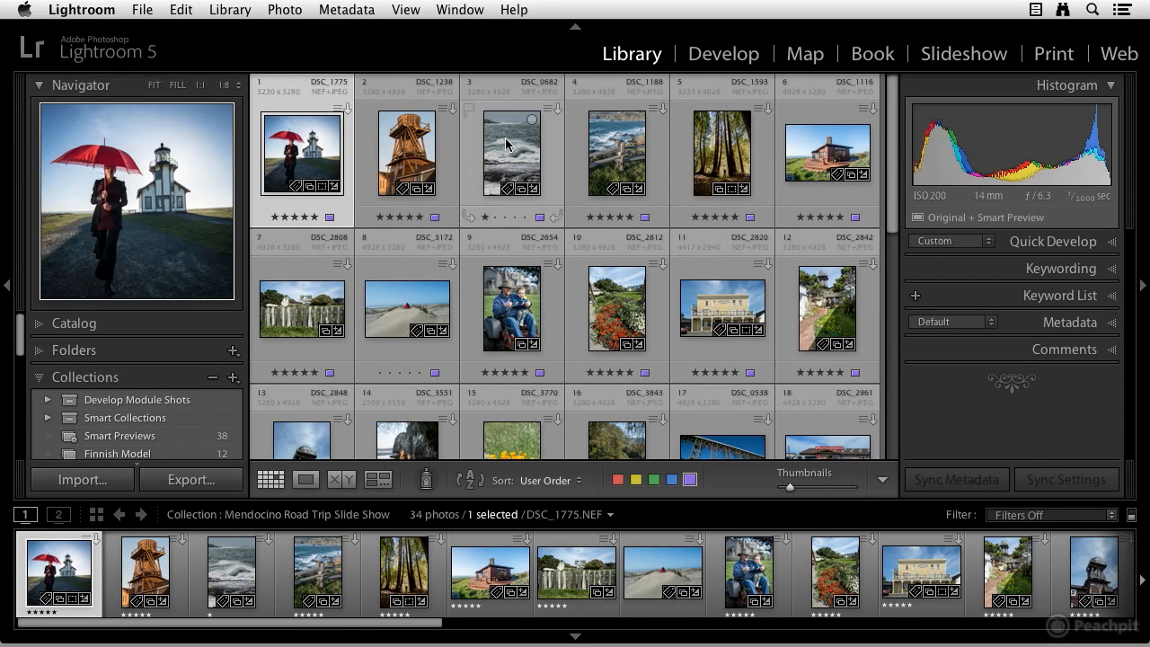
click(1111, 321)
scroll(1111, 329, down, 2)
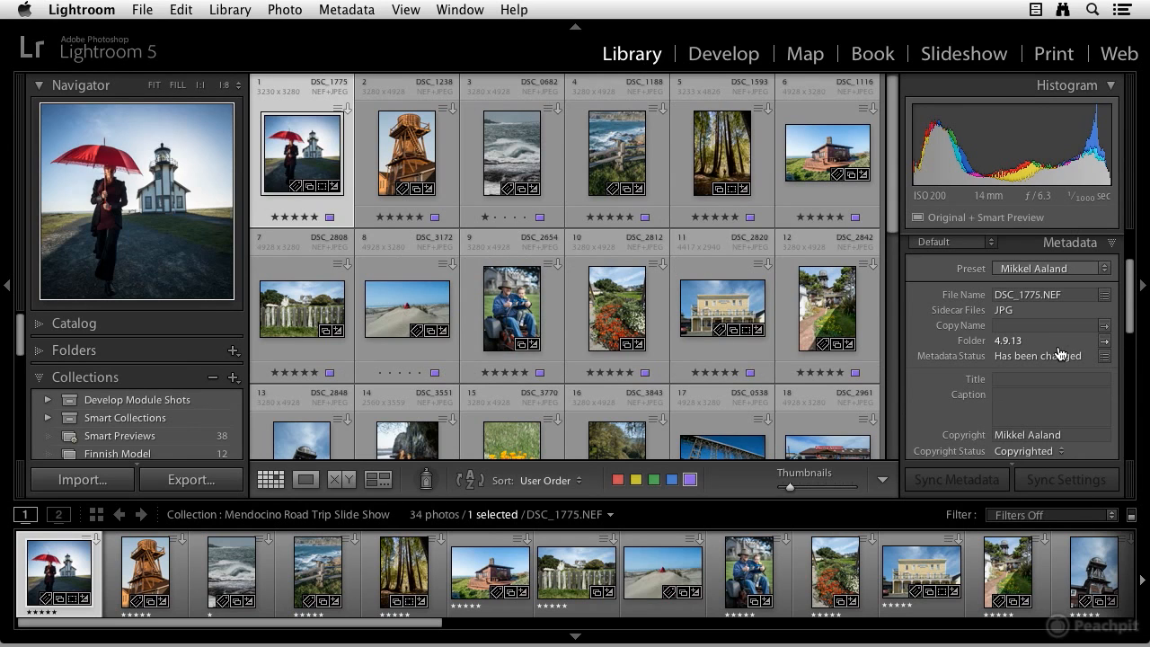
scroll(1053, 365, up, 2)
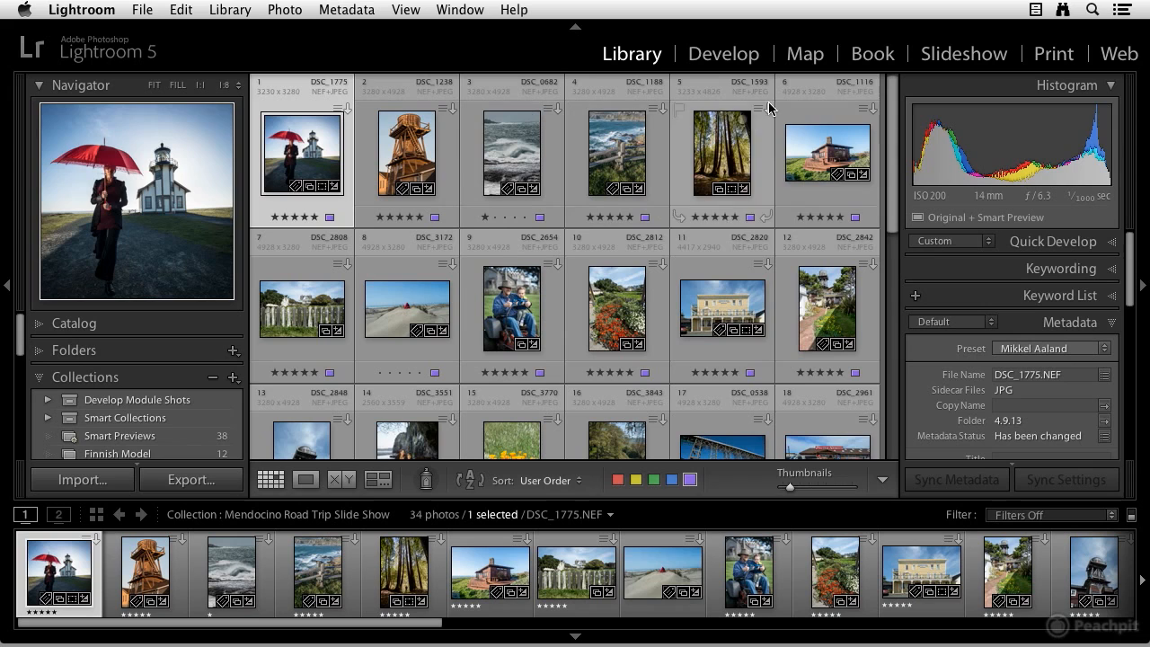
Switch to the Book module and scroll the book pages back up to the cover
click(872, 53)
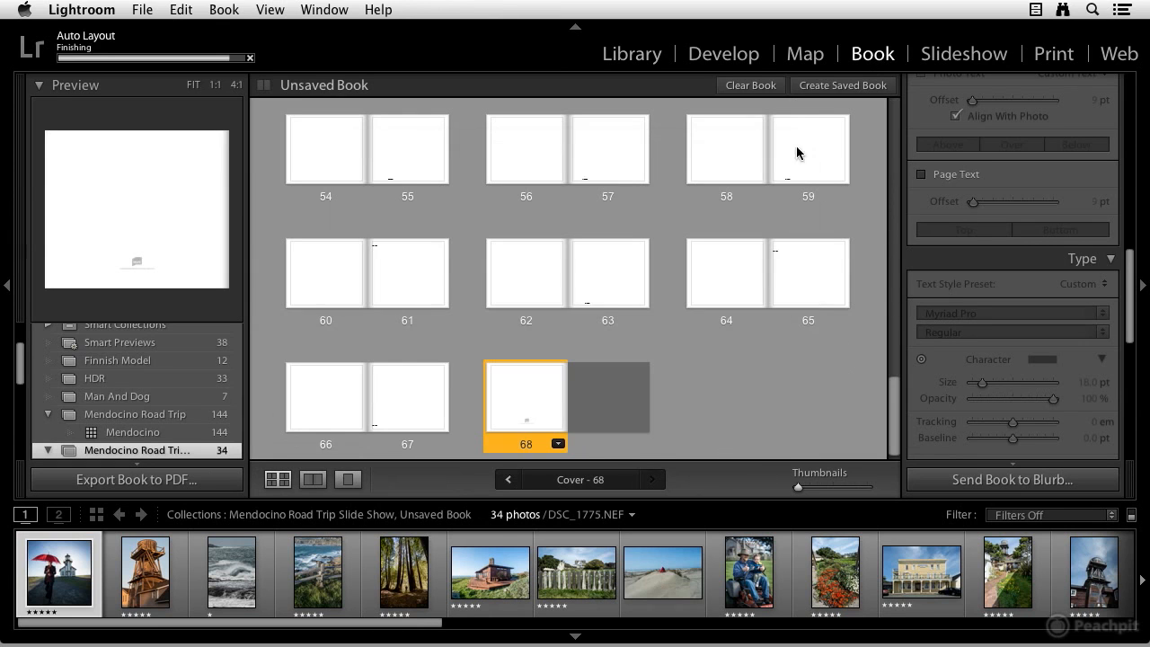
scroll(760, 192, up, 5)
scroll(755, 202, up, 10)
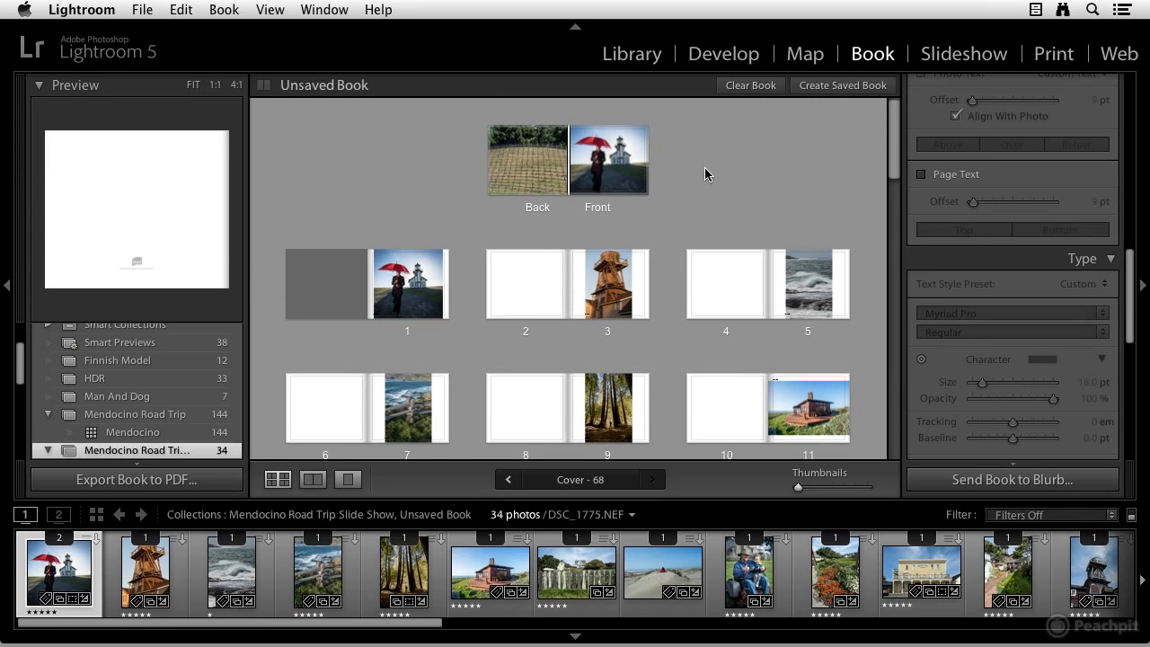
Select the cover spread and preview it at 1:1, 4:1 and fit zoom levels before returning to the page grid
click(615, 172)
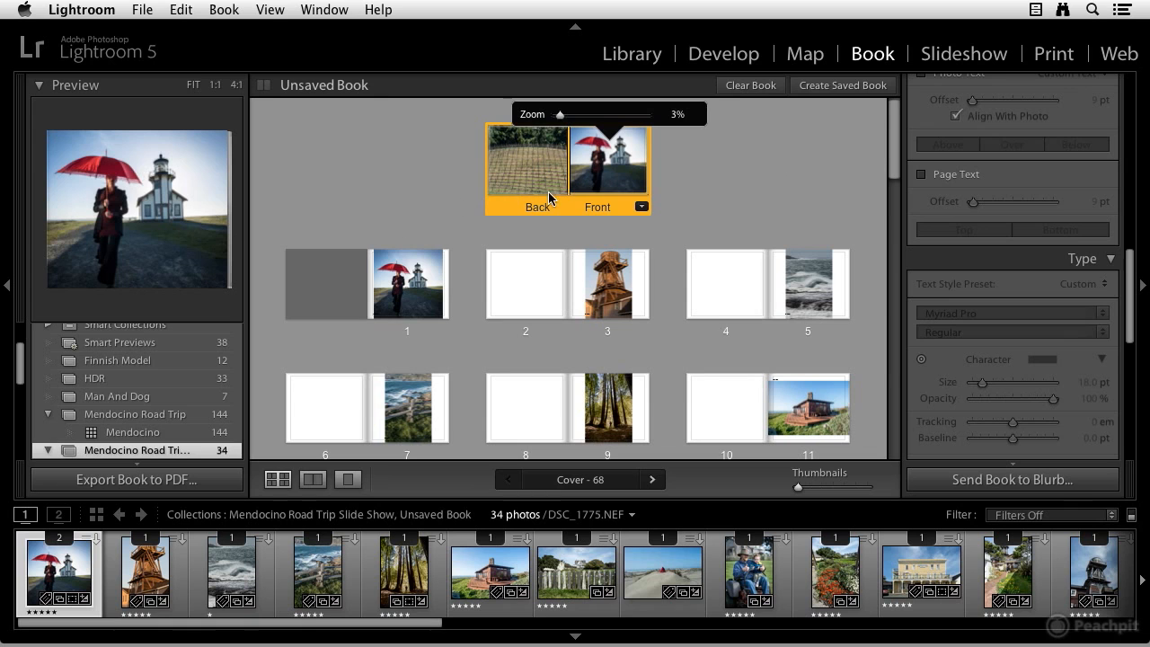
click(220, 87)
click(236, 84)
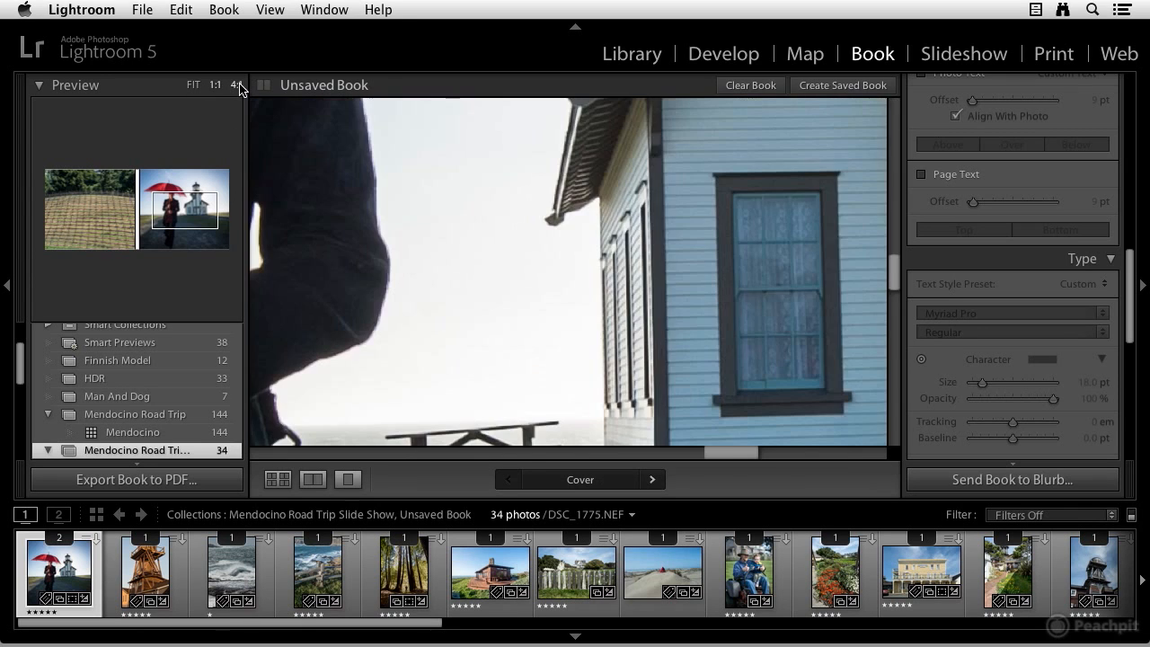
click(195, 85)
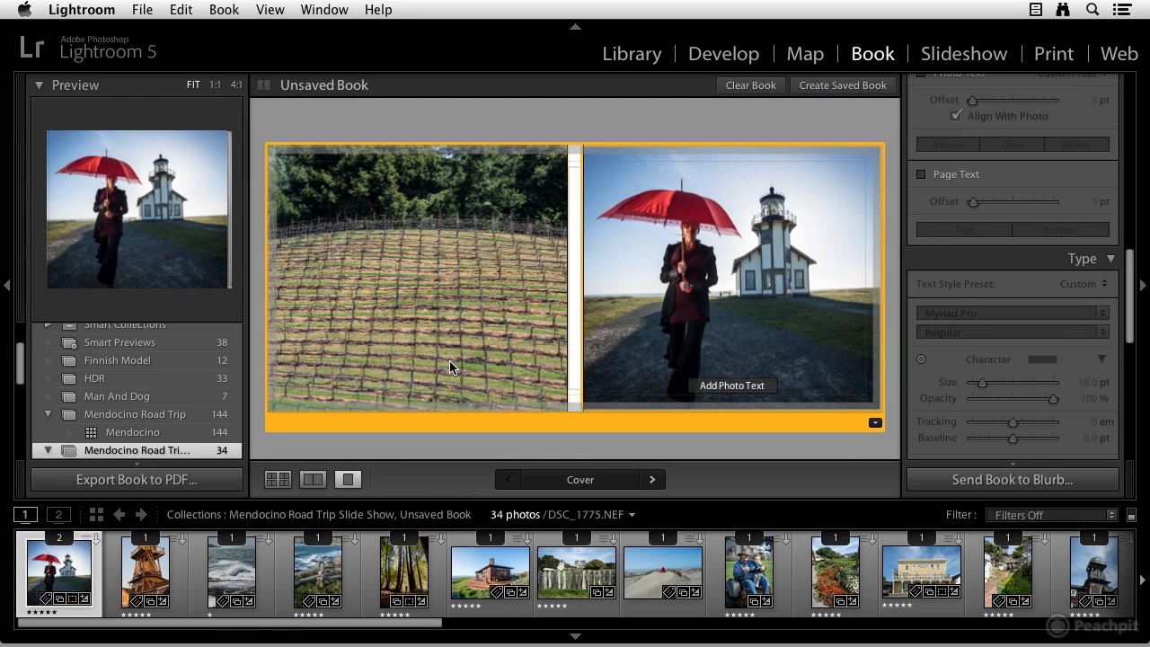
click(278, 479)
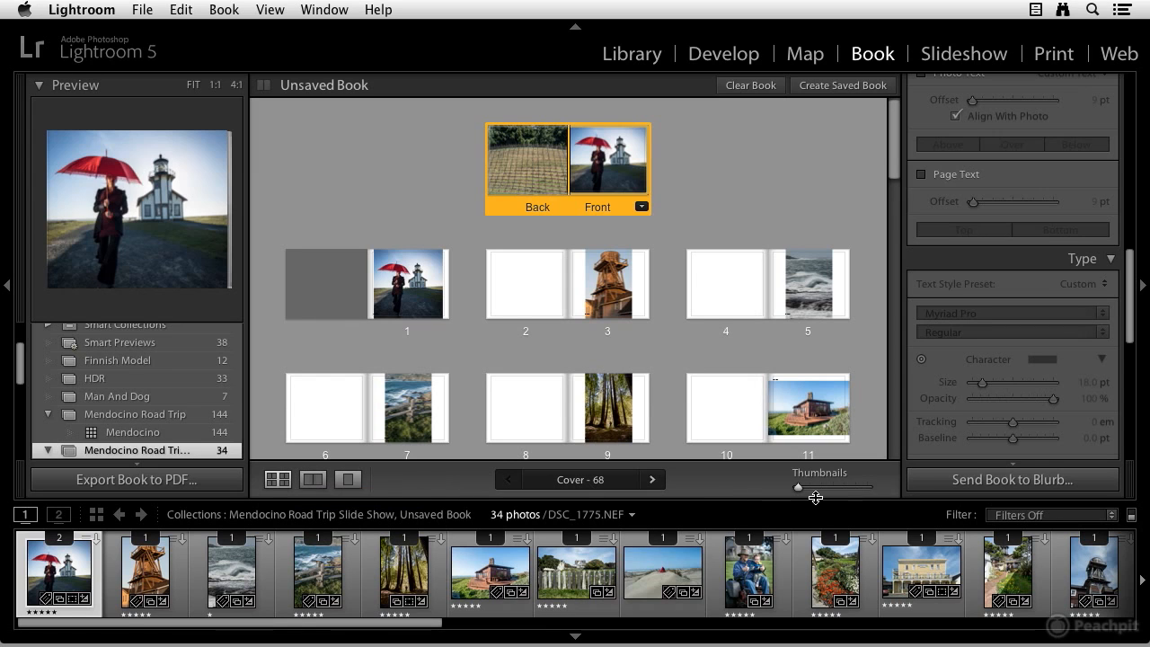
View the cover as a spread, then page 7 as a single page, and return to the multi-page grid
mouse_move(799, 488)
mouse_down()
mouse_move(817, 487)
mouse_move(797, 490)
mouse_up()
drag(892, 180, 885, 144)
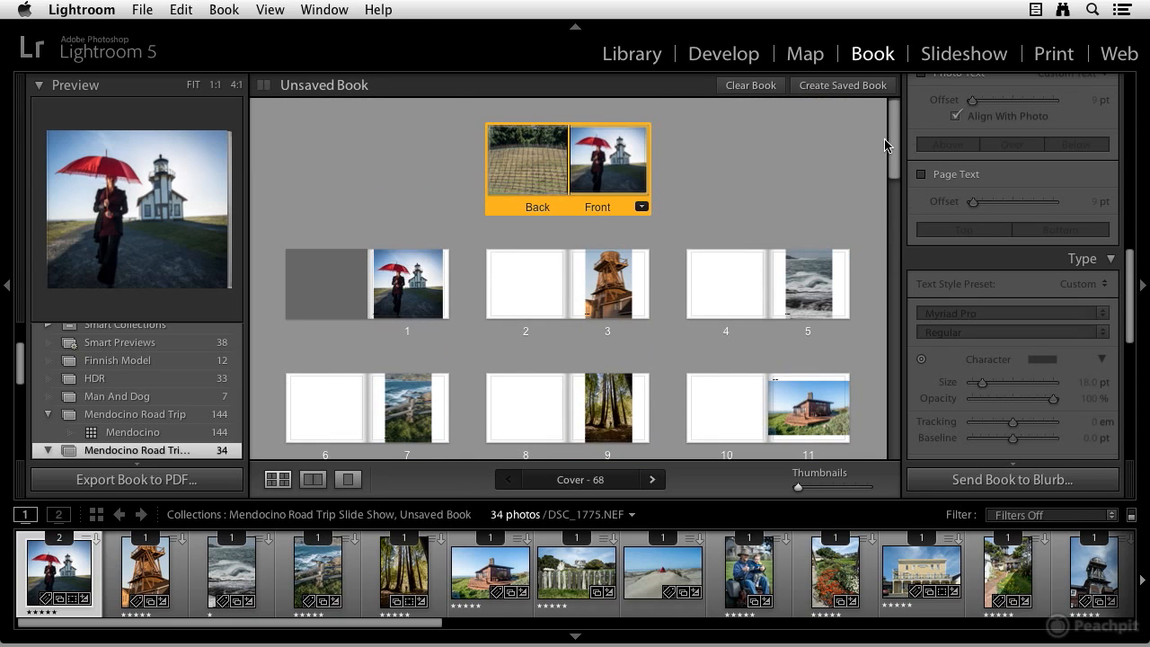
click(311, 481)
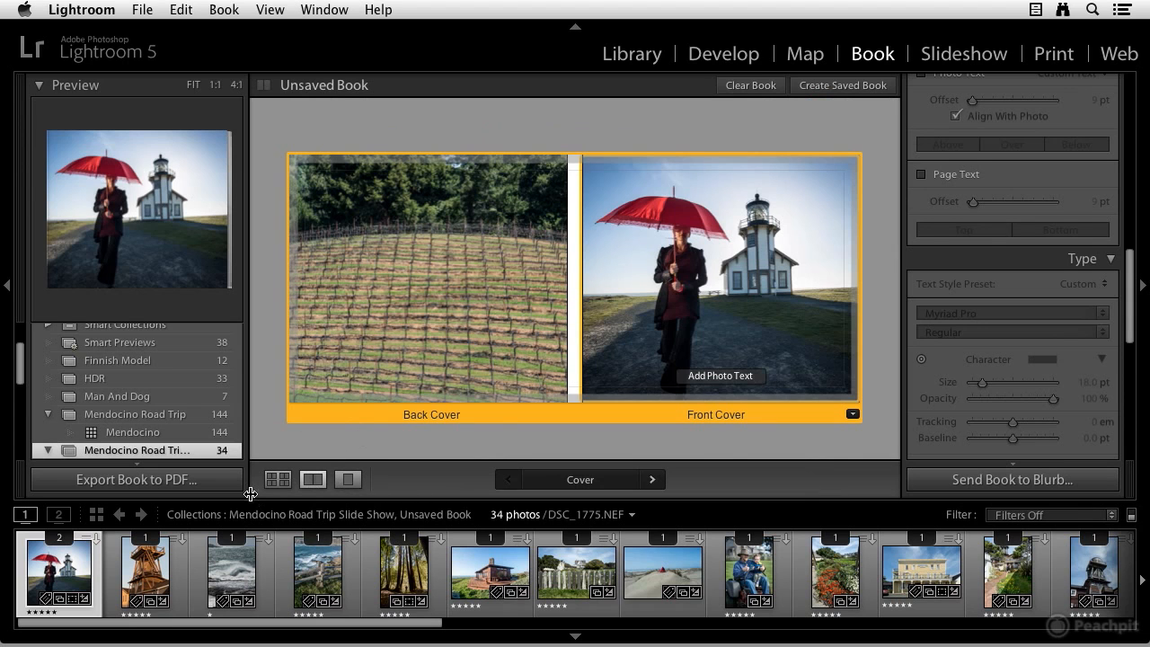
click(278, 479)
click(415, 385)
click(346, 482)
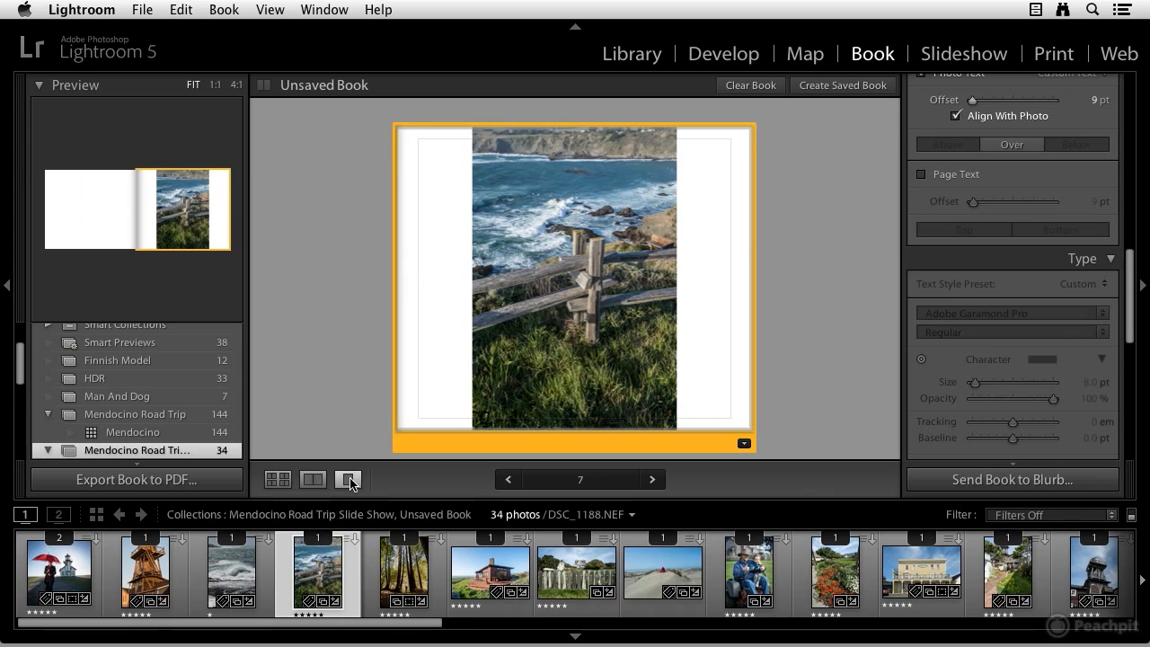
click(278, 478)
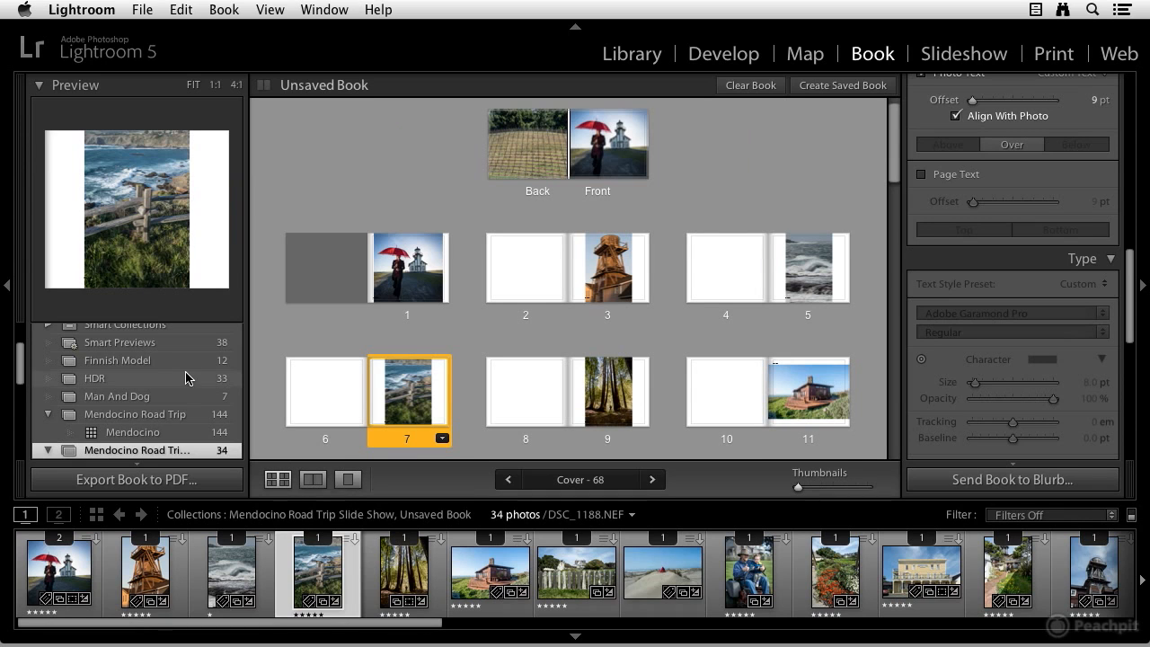
Review the book settings, layout, cell, text, type and background options in the panels
scroll(186, 369, up, 2)
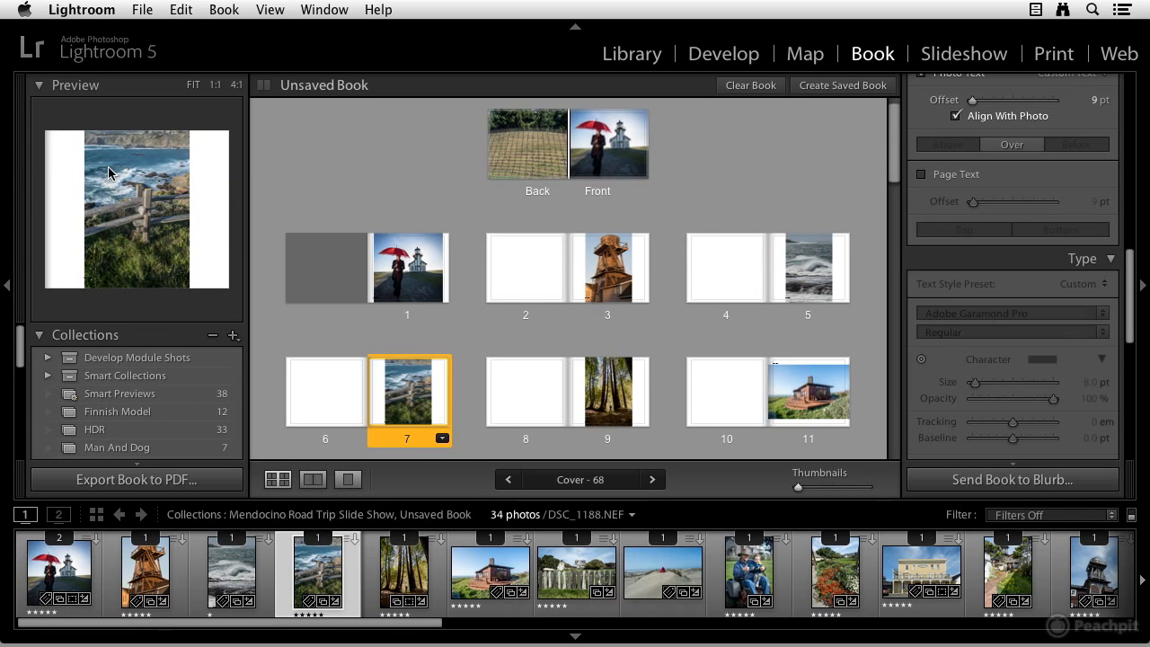
scroll(78, 368, down, 4)
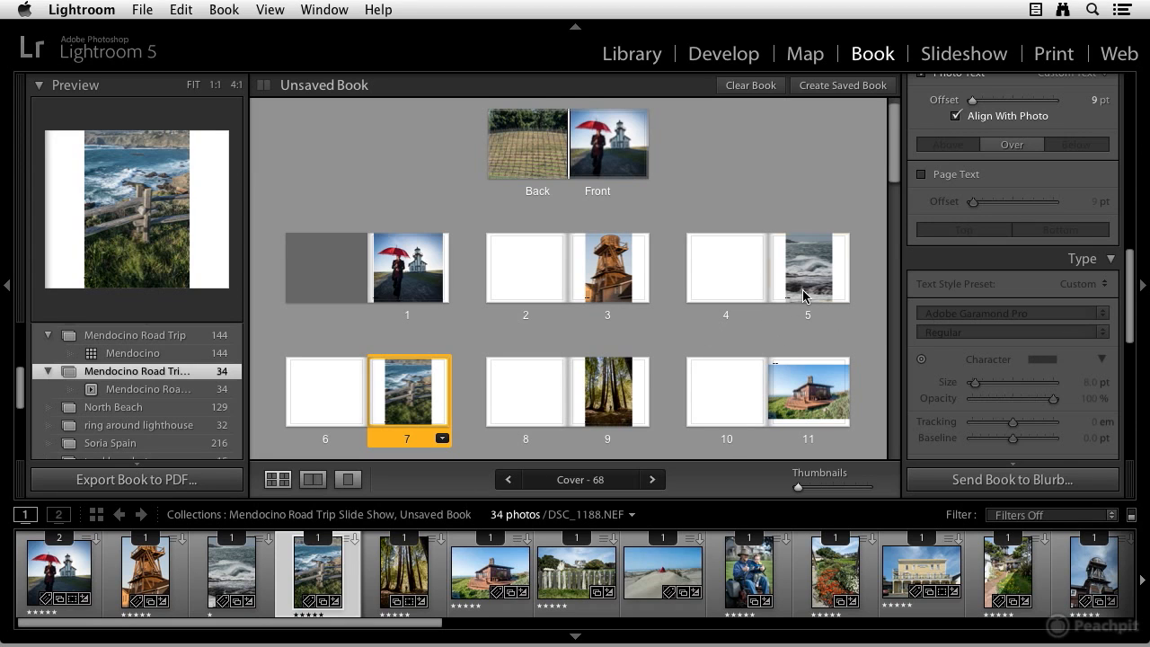
scroll(802, 289, up, 1)
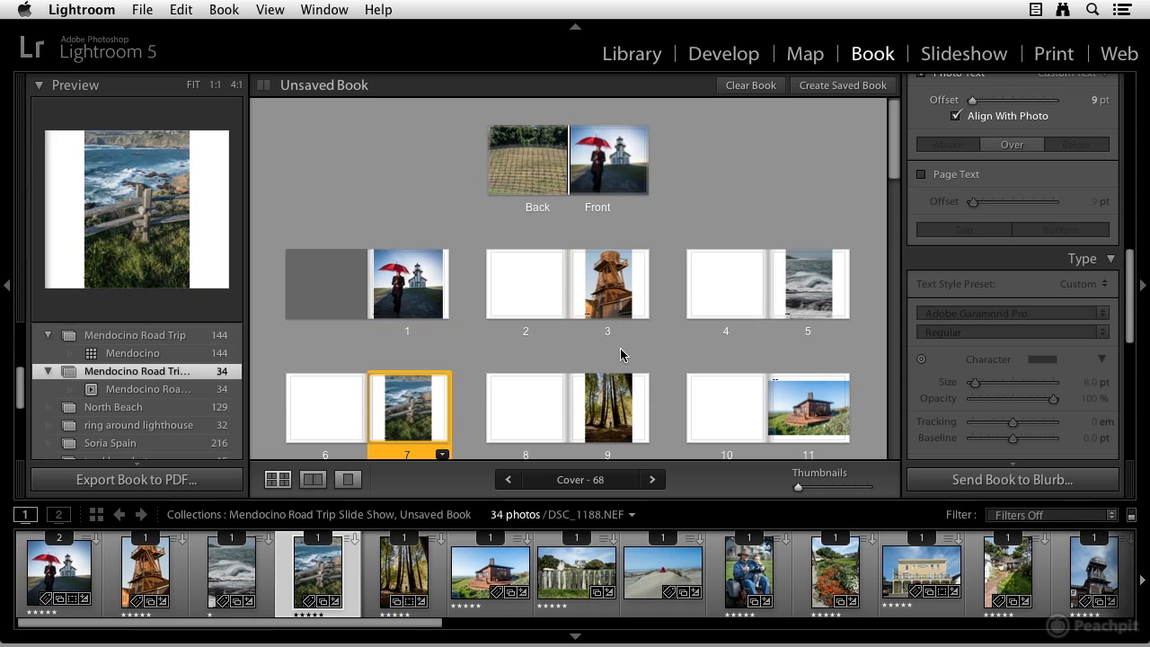
scroll(1003, 146, up, 5)
scroll(1004, 145, up, 8)
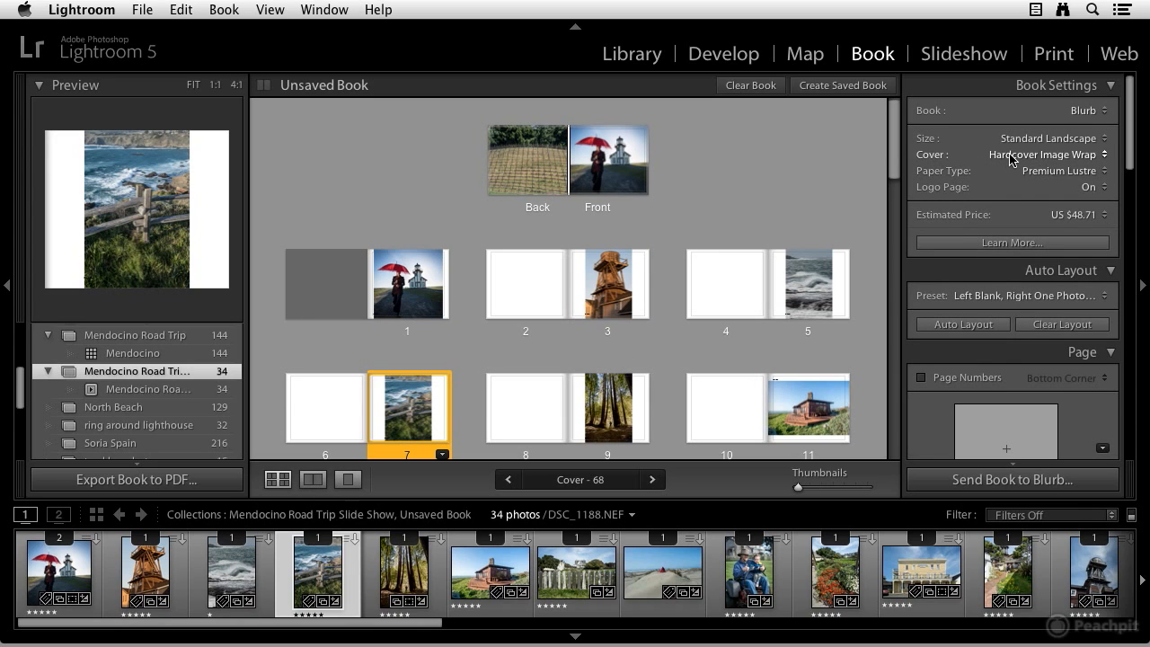
scroll(1013, 159, down, 4)
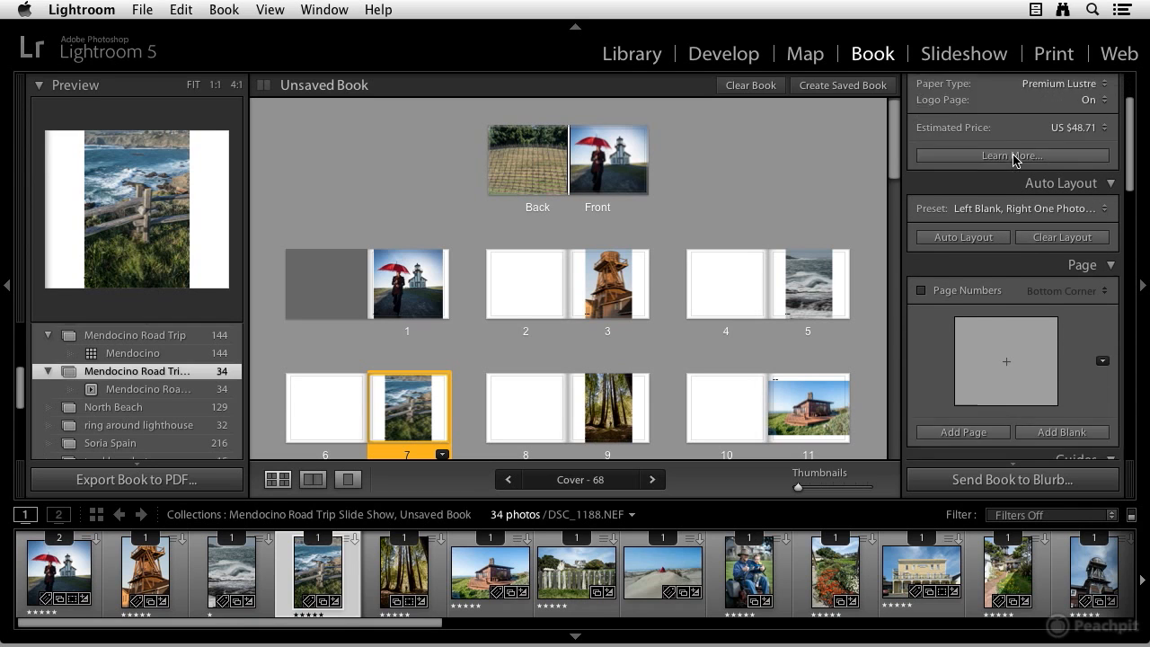
scroll(1014, 159, down, 15)
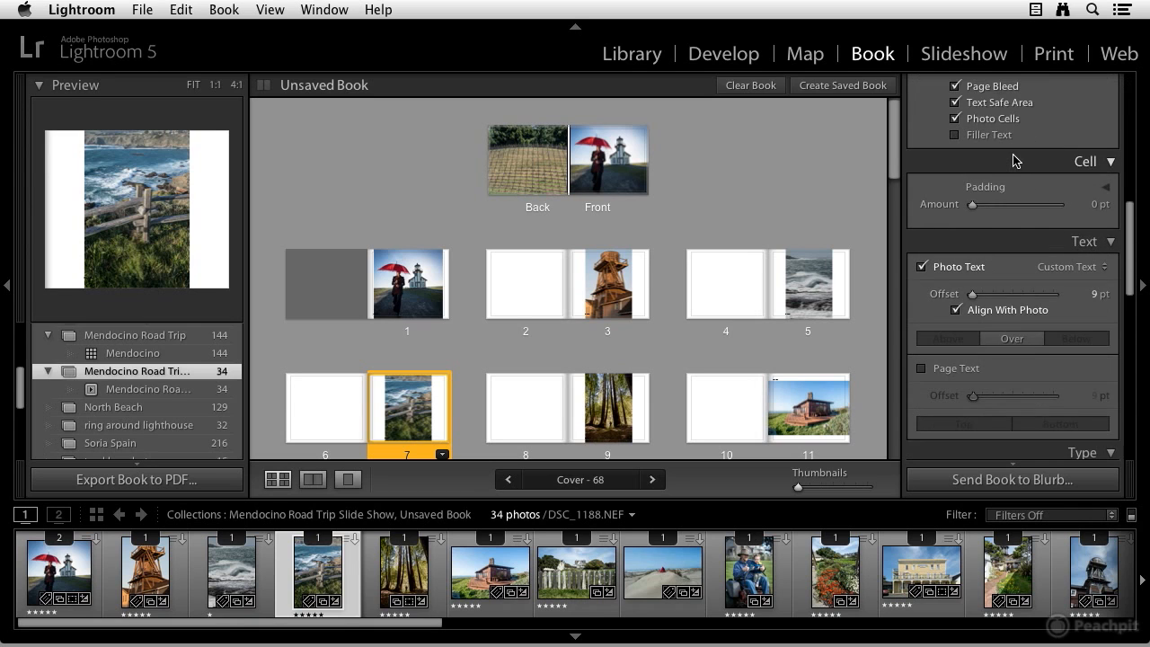
scroll(1013, 160, down, 6)
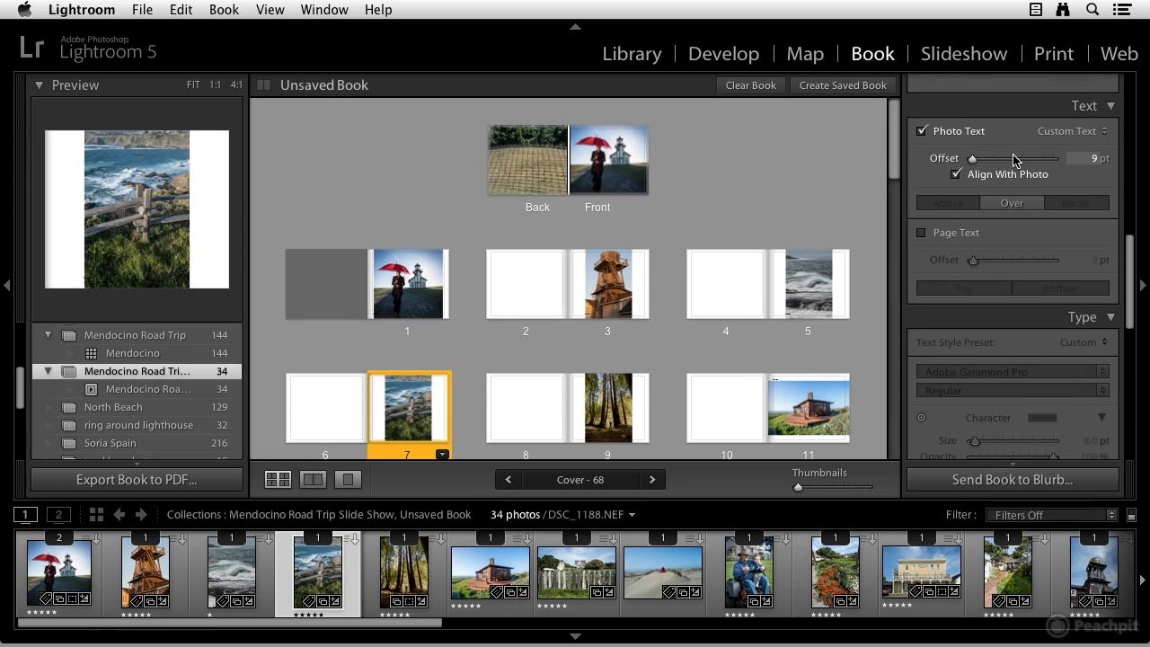
scroll(1014, 162, down, 11)
scroll(1014, 171, down, 12)
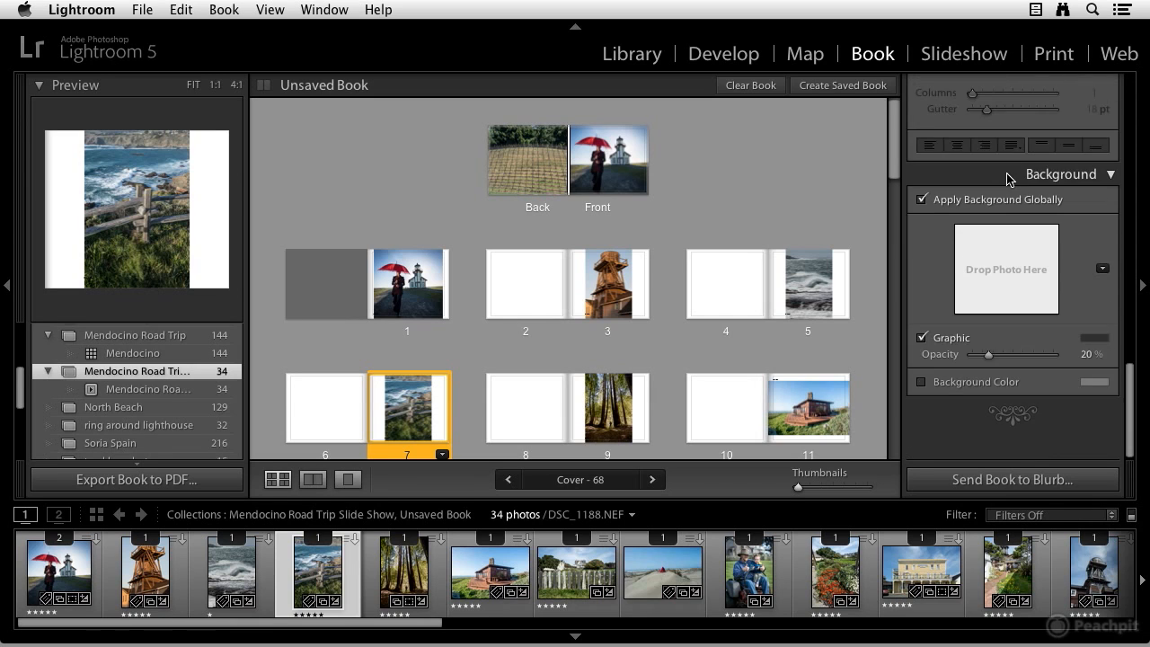
scroll(1010, 177, up, 20)
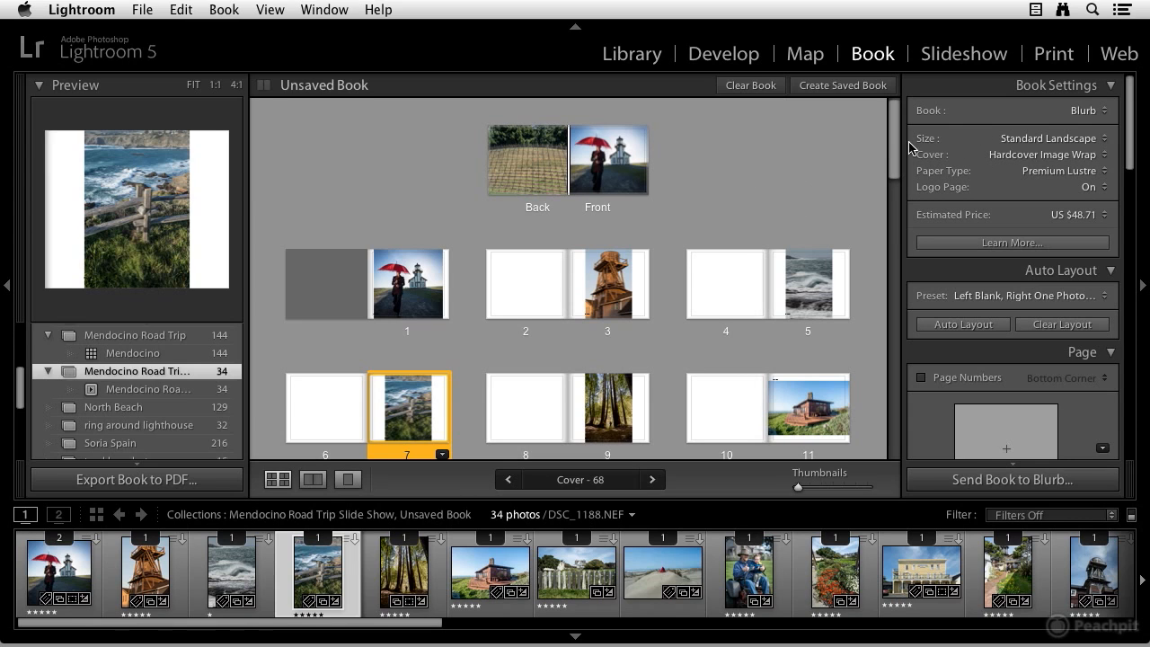
Keep Blurb as the book type and change the book size to Standard Portrait, relaying out the pages
click(1104, 111)
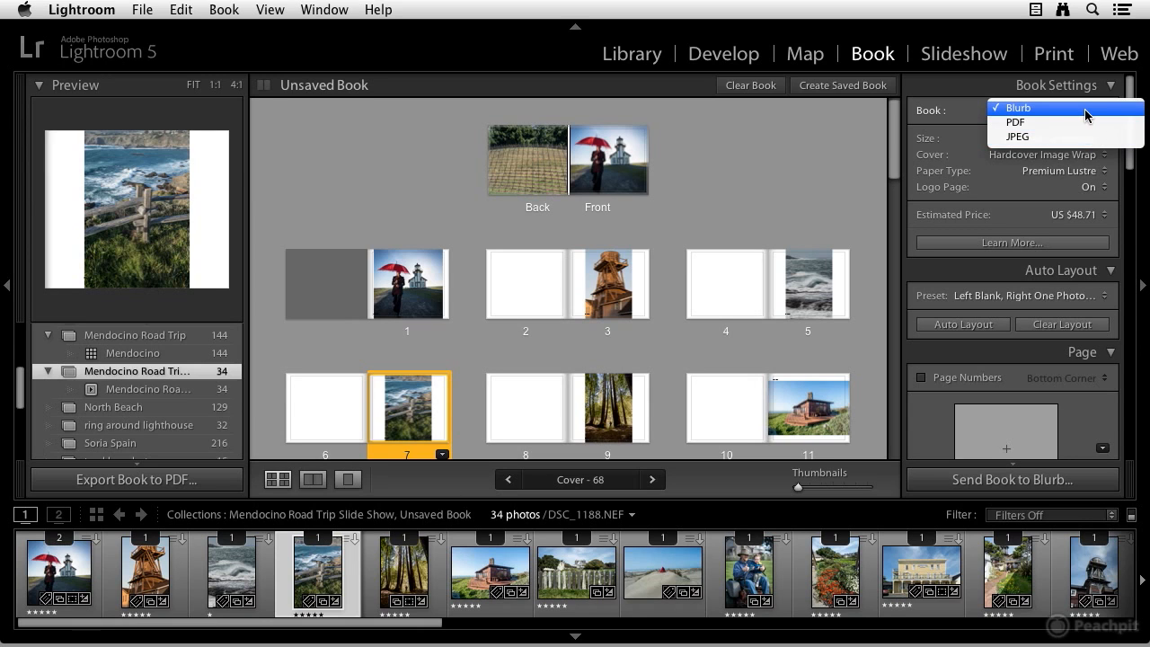
click(1087, 114)
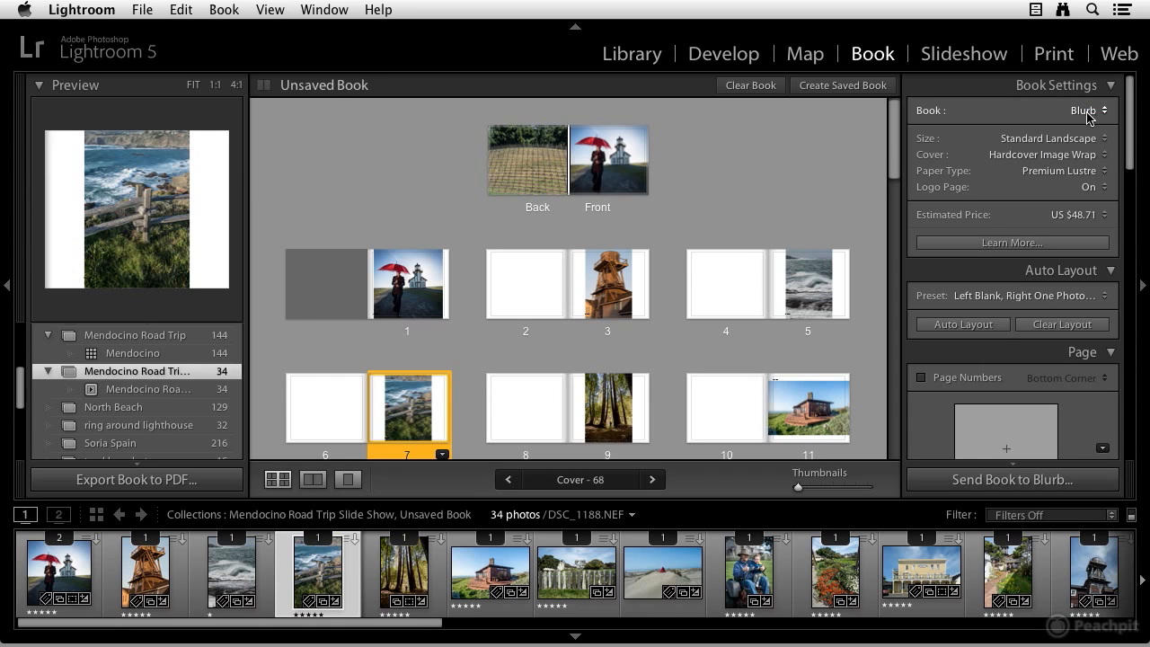
click(1086, 141)
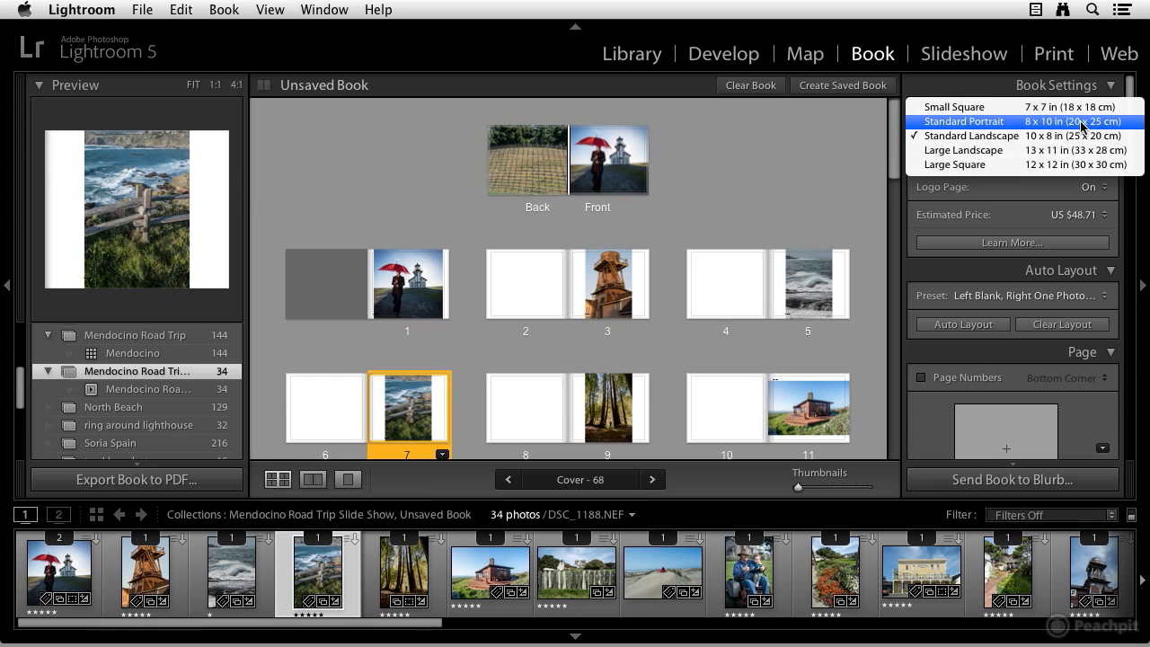
click(1082, 122)
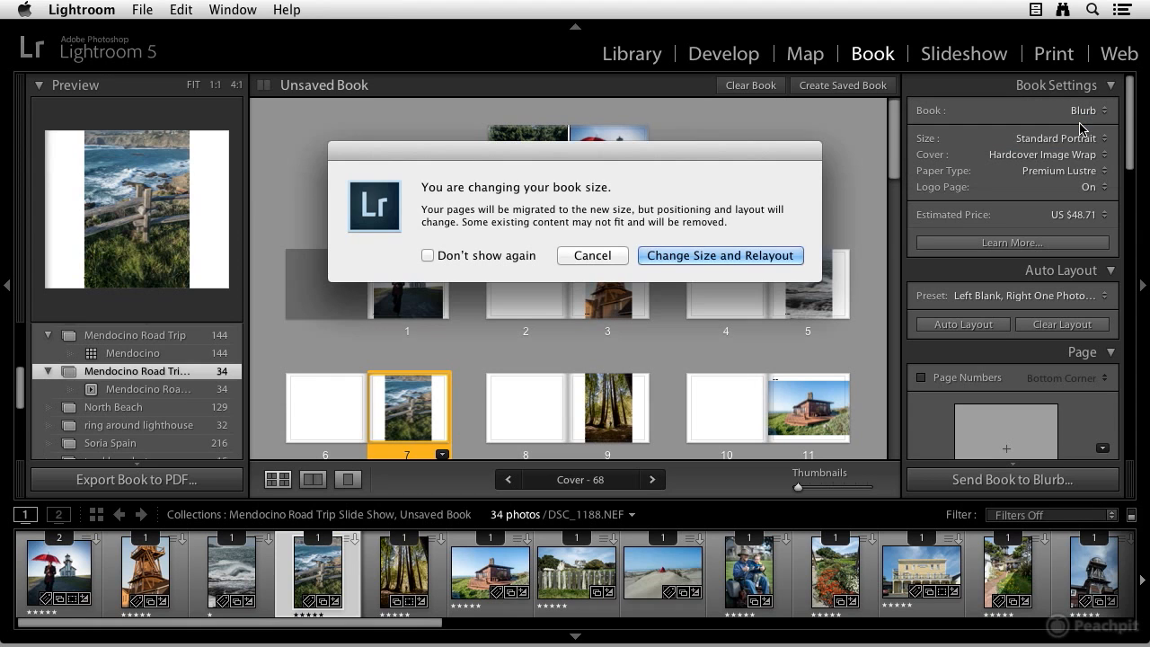
click(698, 256)
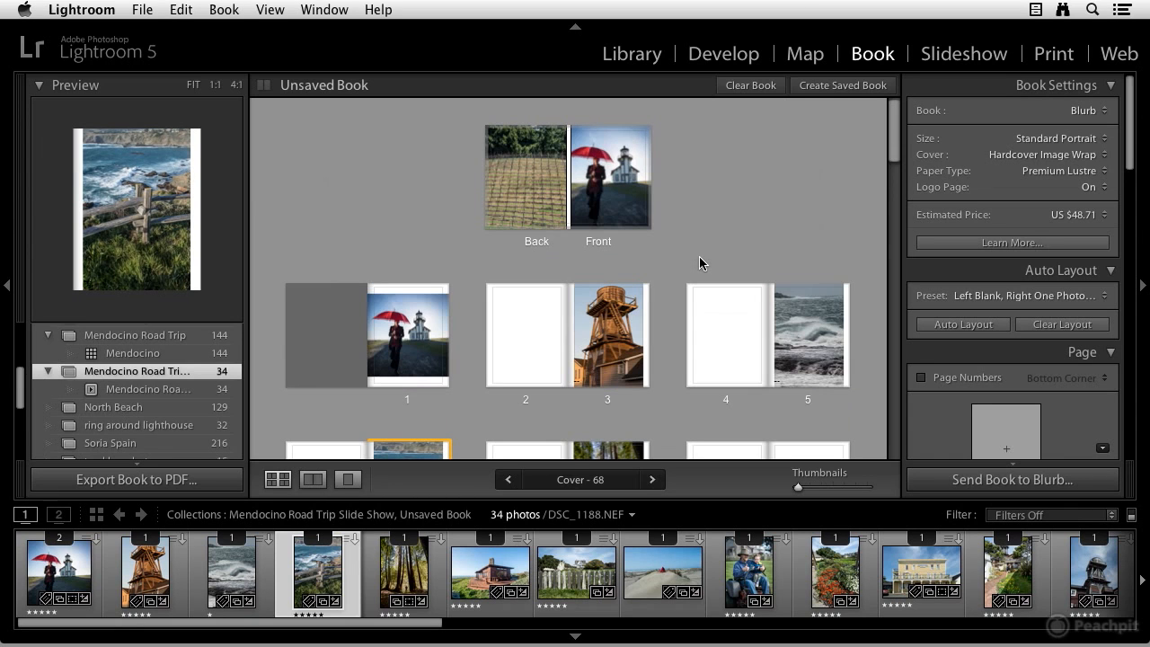
Review the cover, paper type and logo page options, keeping Hardcover Image Wrap, Premium Lustre and the logo page on
click(1065, 158)
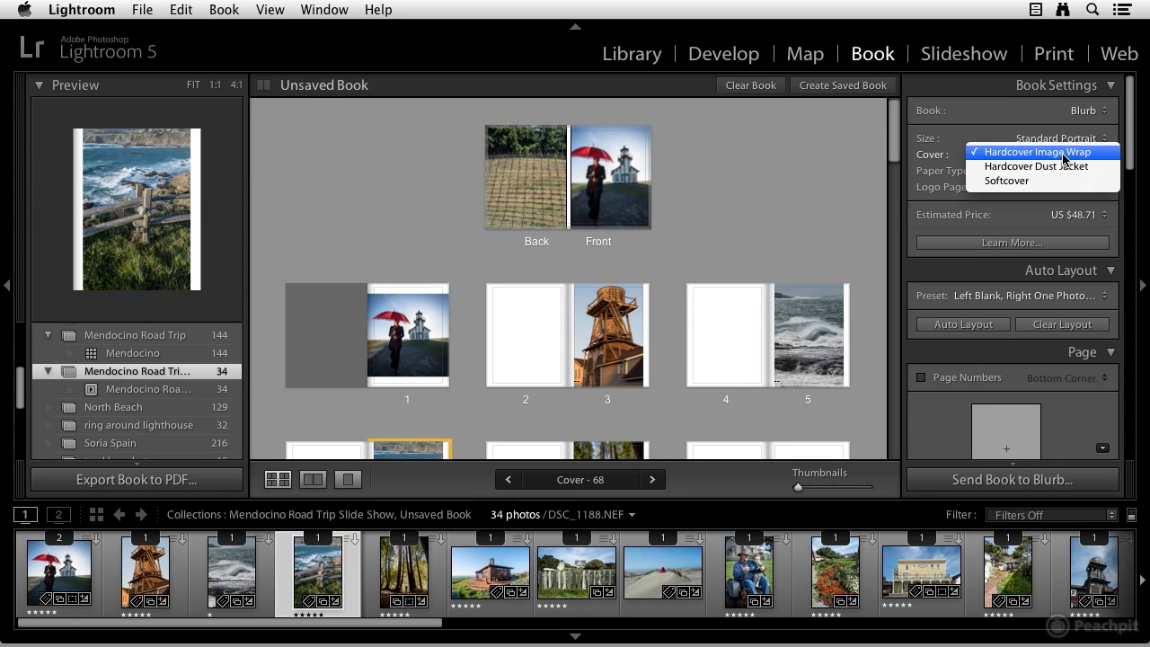
click(1065, 152)
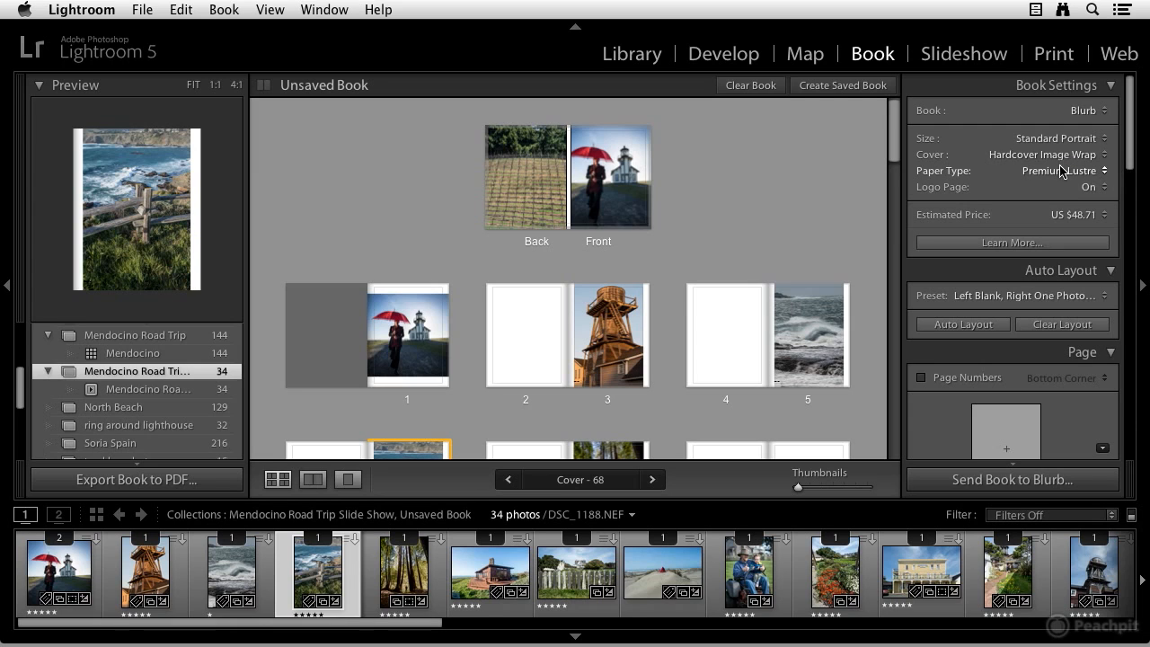
click(1060, 171)
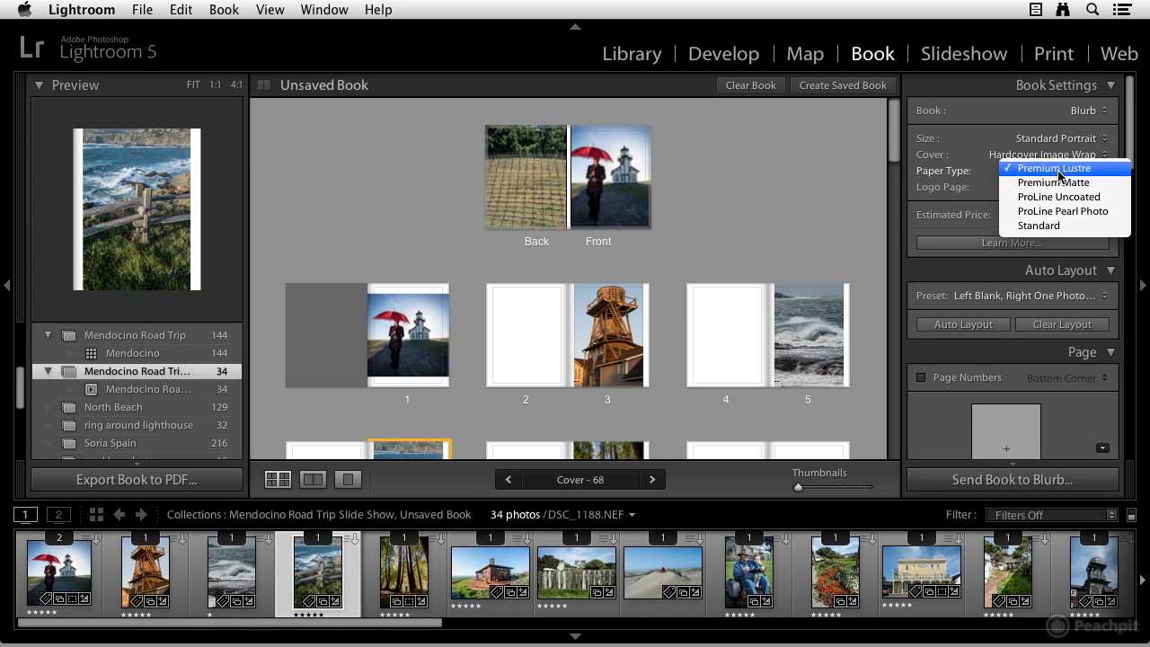
click(1060, 170)
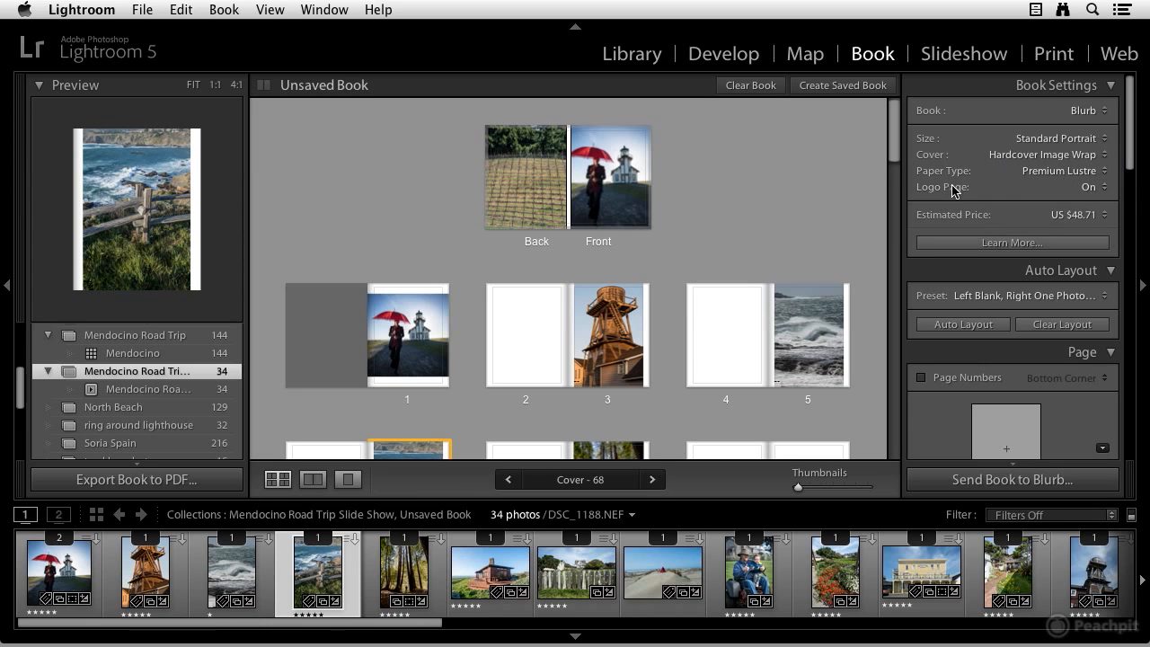
click(1095, 188)
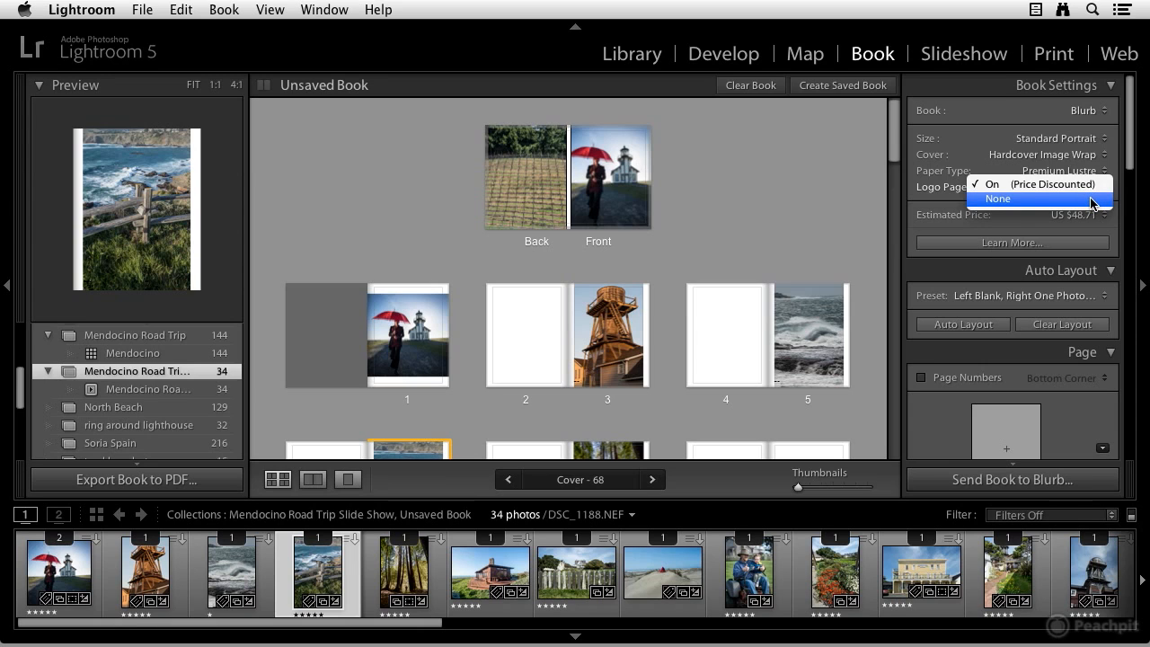
click(1092, 195)
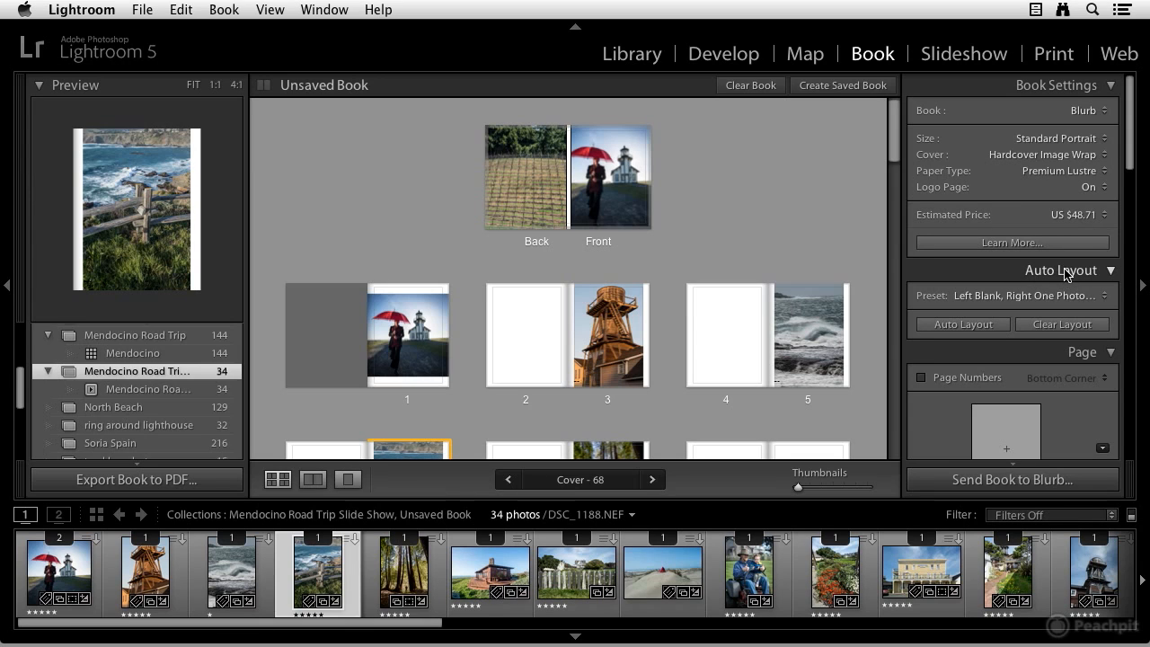
Review the Auto Layout preset options, keeping Left Blank, Right One Photo, Caption
scroll(724, 258, down, 2)
scroll(724, 259, up, 2)
click(1046, 299)
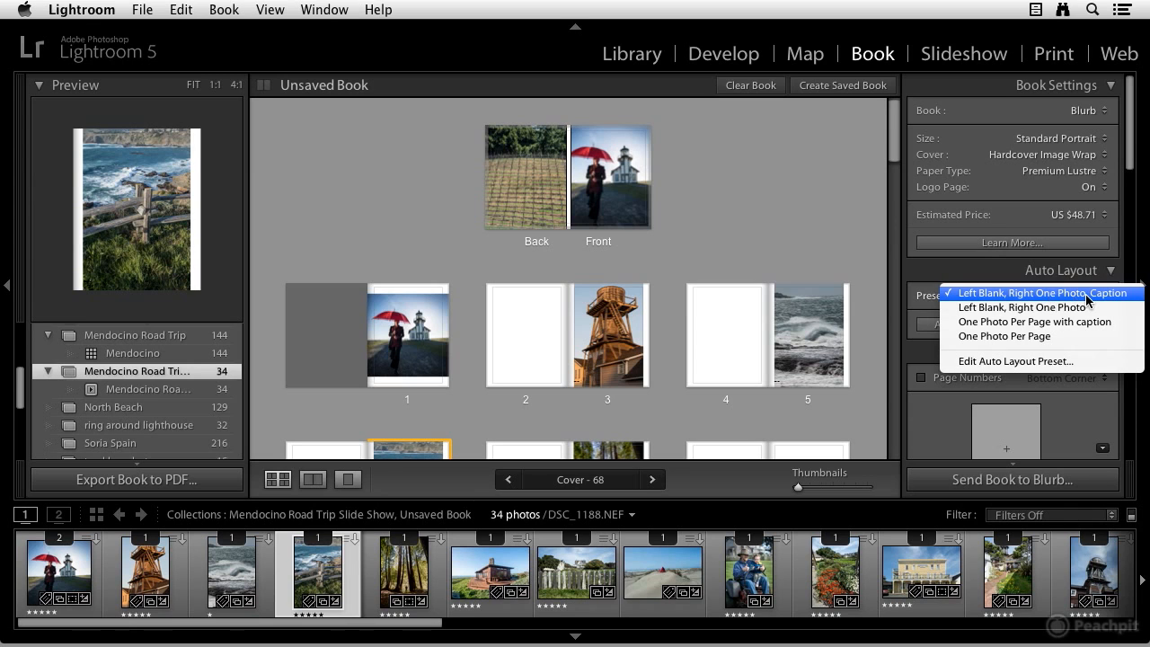
click(1087, 299)
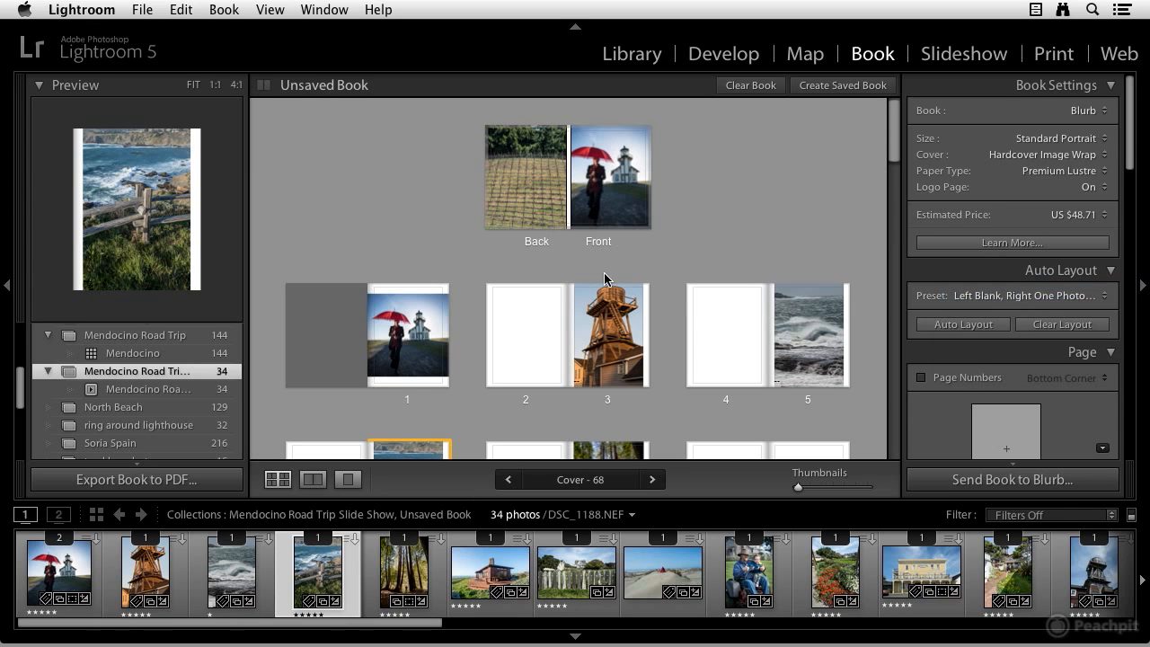
Switch the auto layout preset to One Photo Per Page with caption, clear the book and run Auto Layout
scroll(605, 294, down, 3)
scroll(604, 301, down, 5)
scroll(605, 301, up, 8)
click(999, 296)
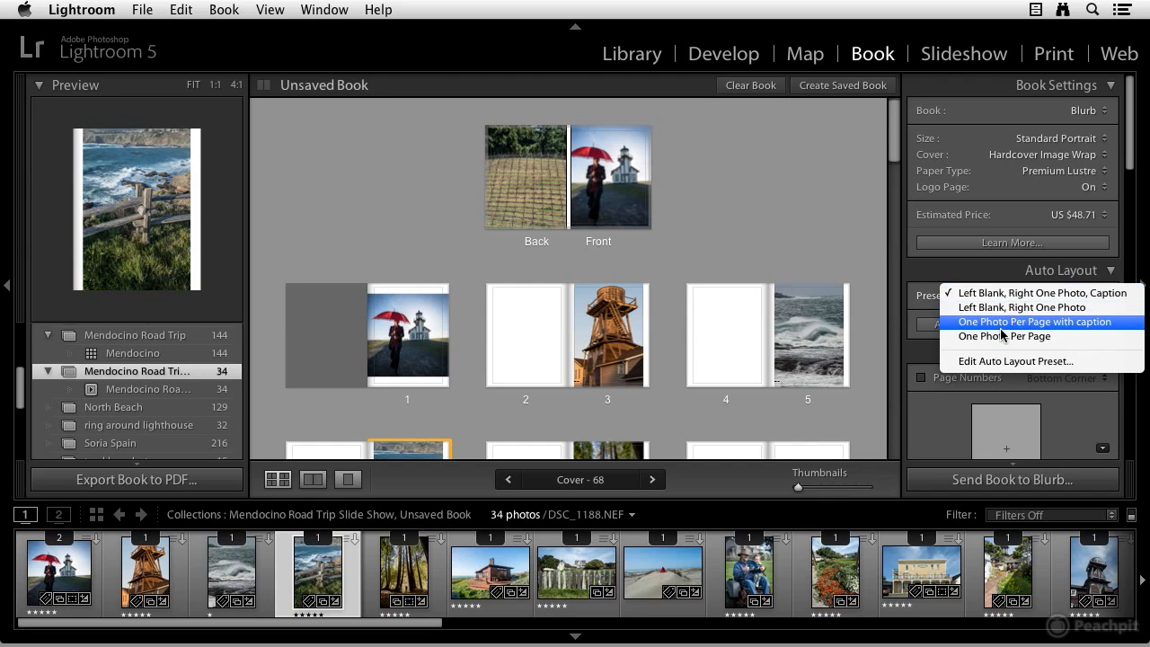
click(1000, 325)
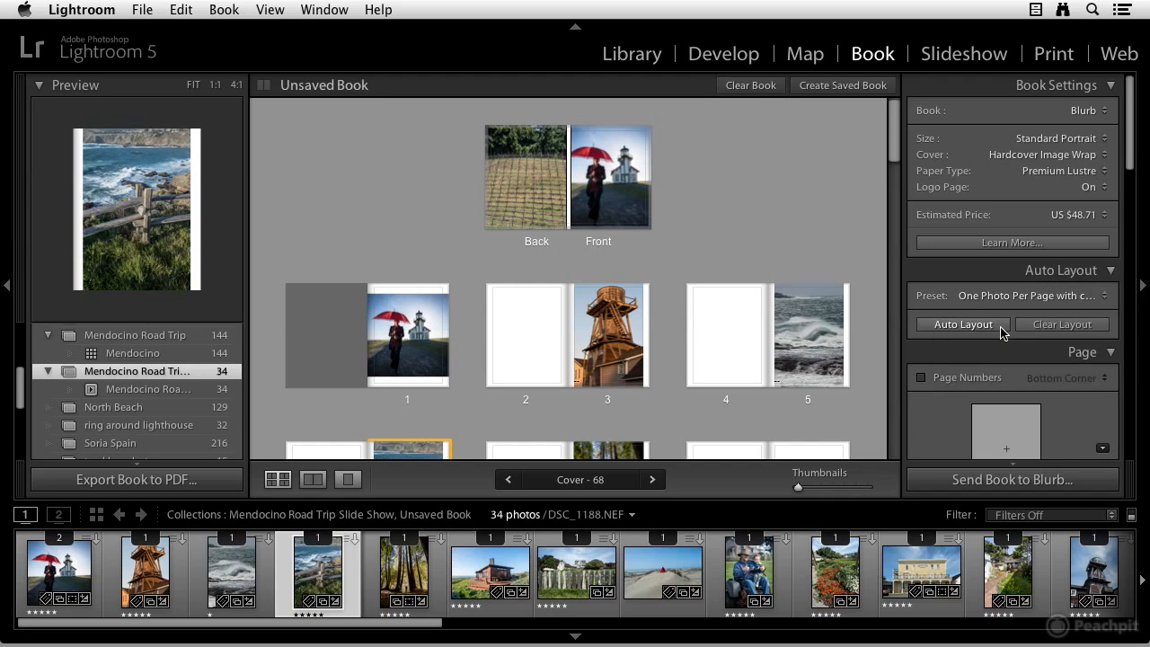
click(736, 86)
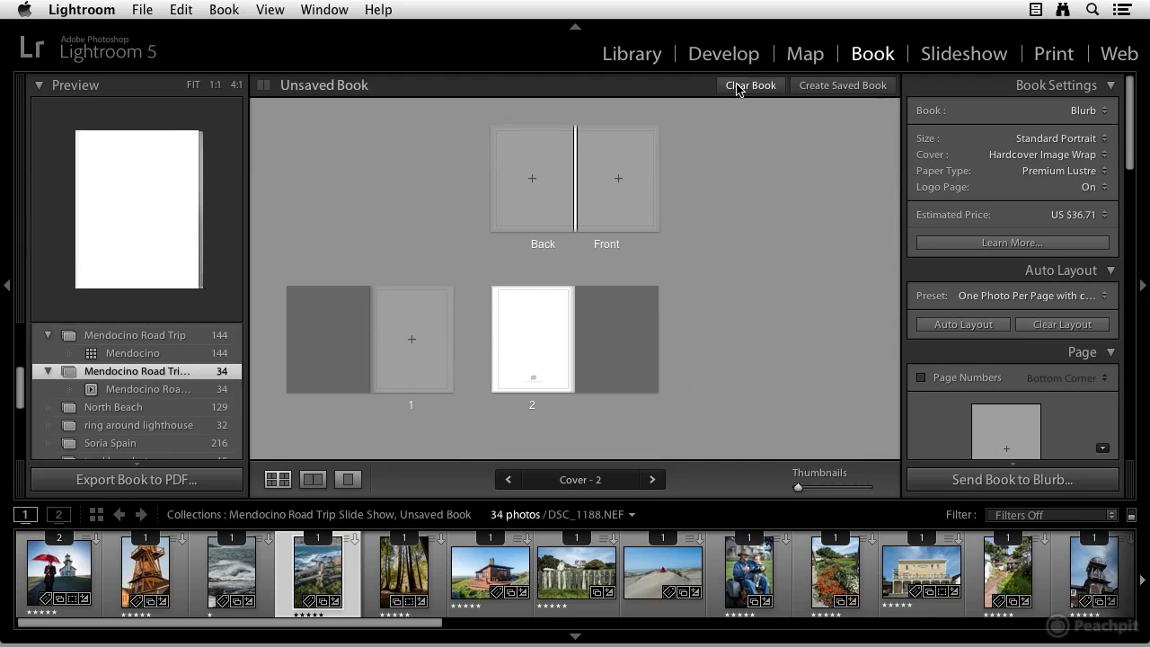
click(954, 325)
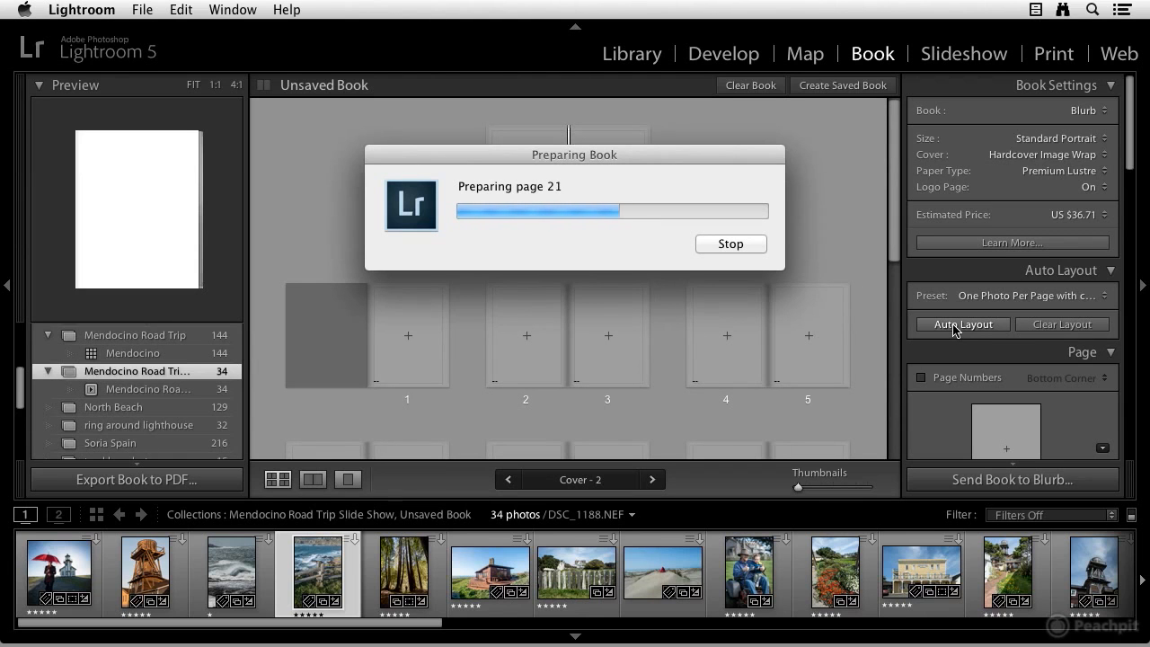
scroll(740, 260, up, 15)
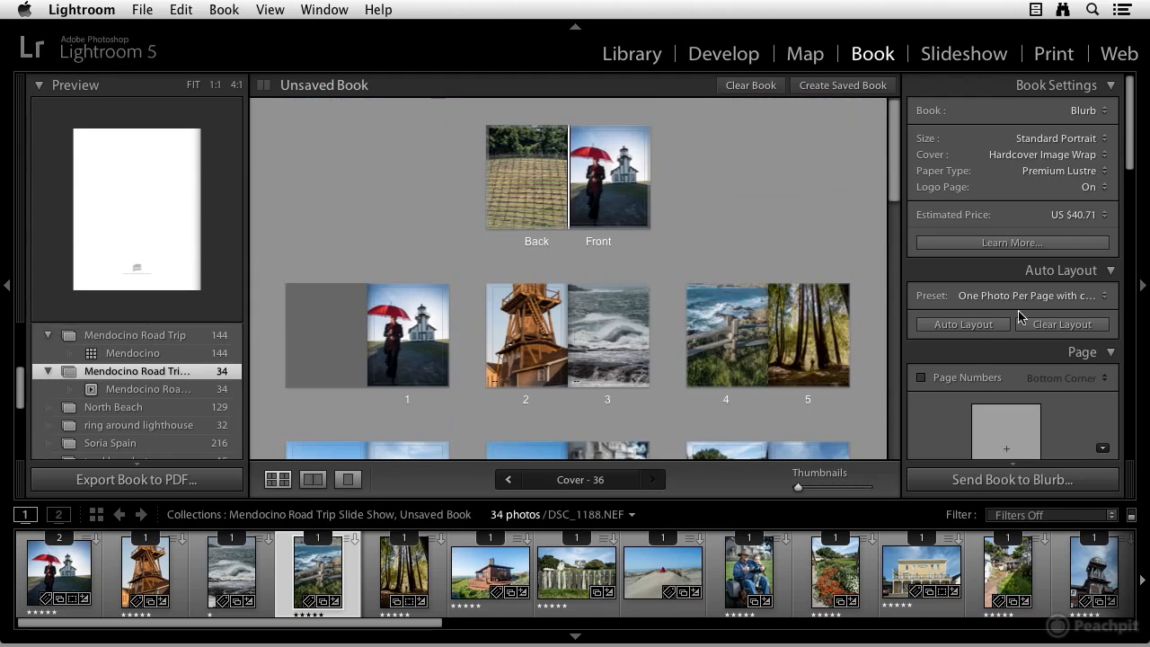
Open the Auto Layout Preset Editor for the current preset and close it without changes
click(1019, 295)
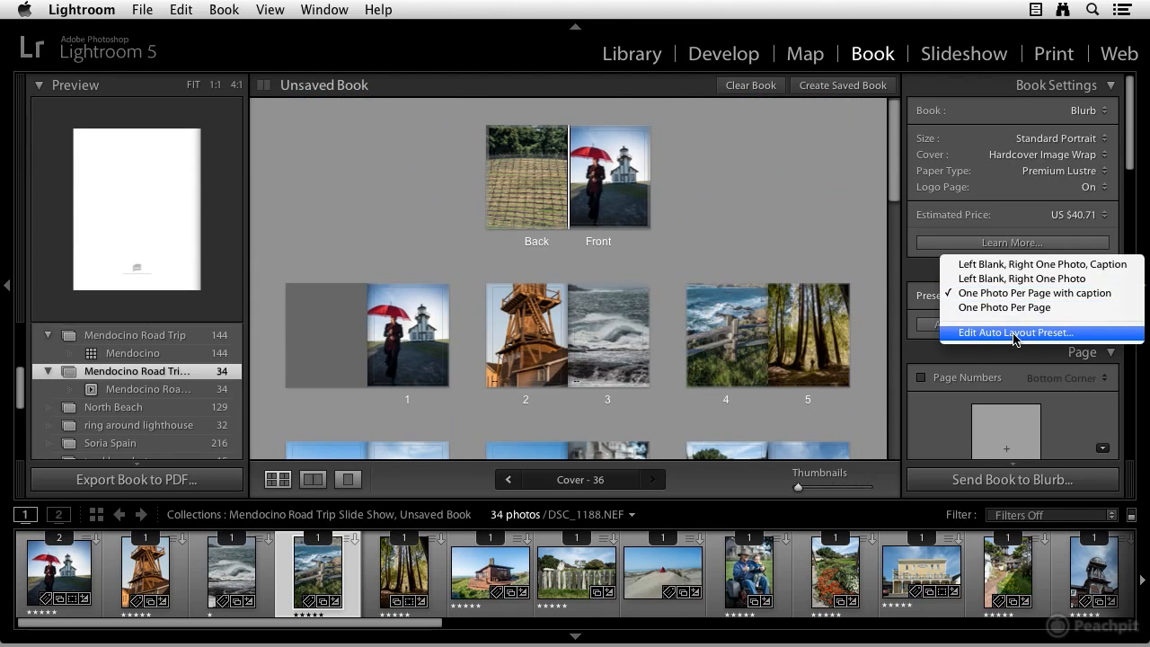
click(1015, 334)
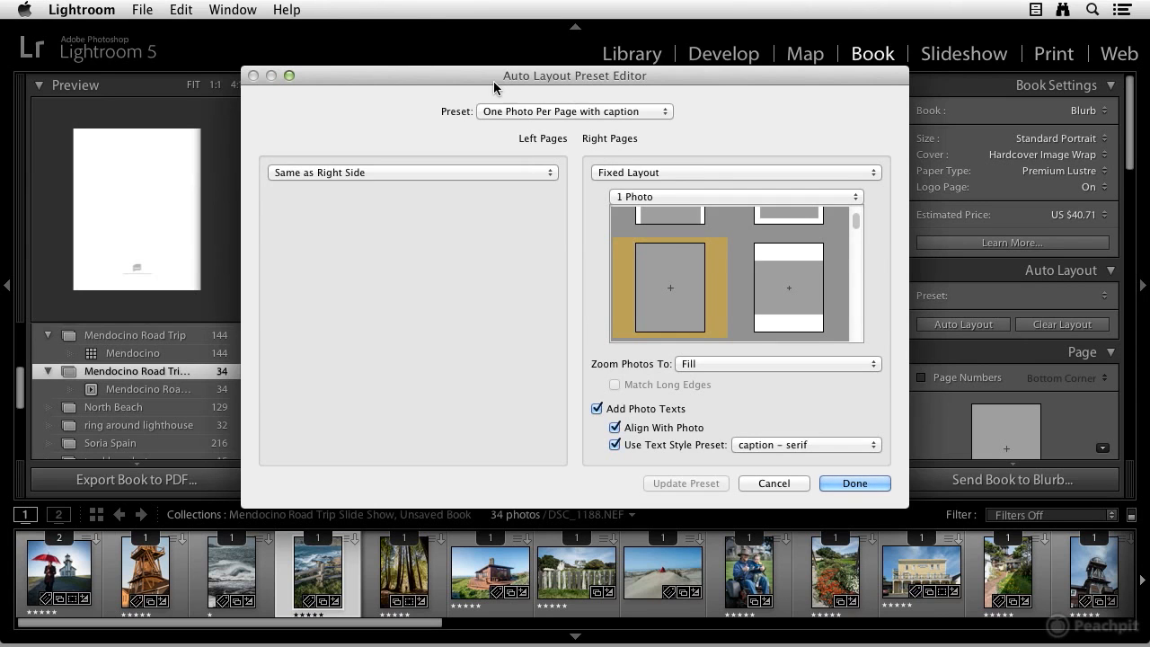
click(763, 485)
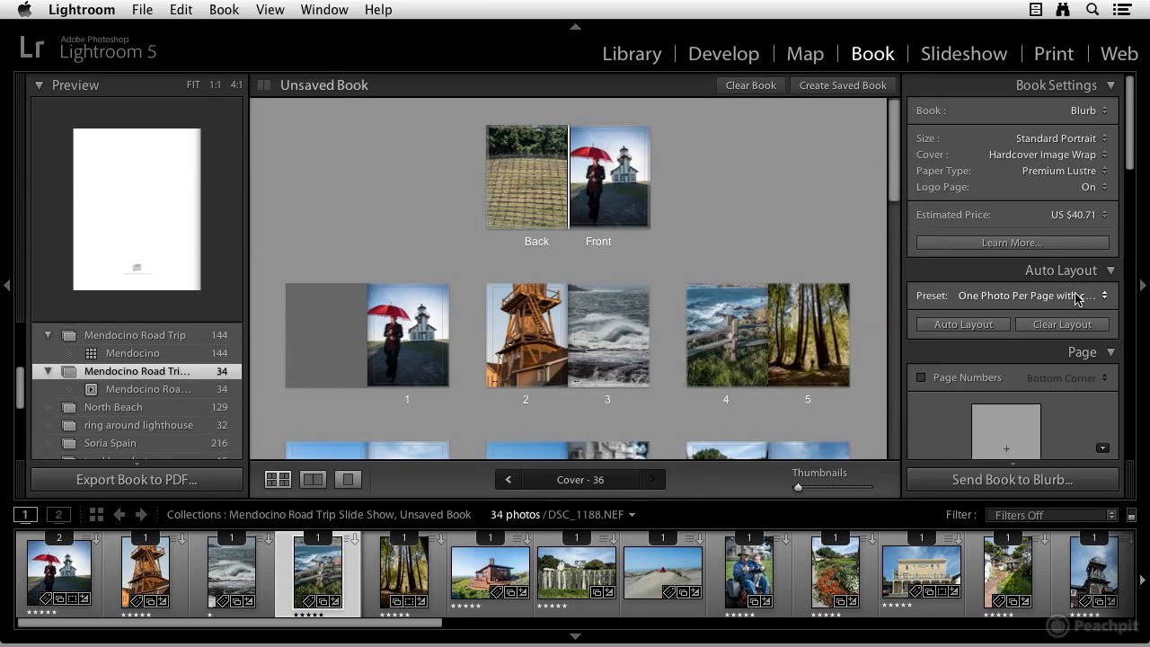
Change the auto layout preset to Left Blank, Right One Photo, clear the book and rerun Auto Layout
click(1065, 299)
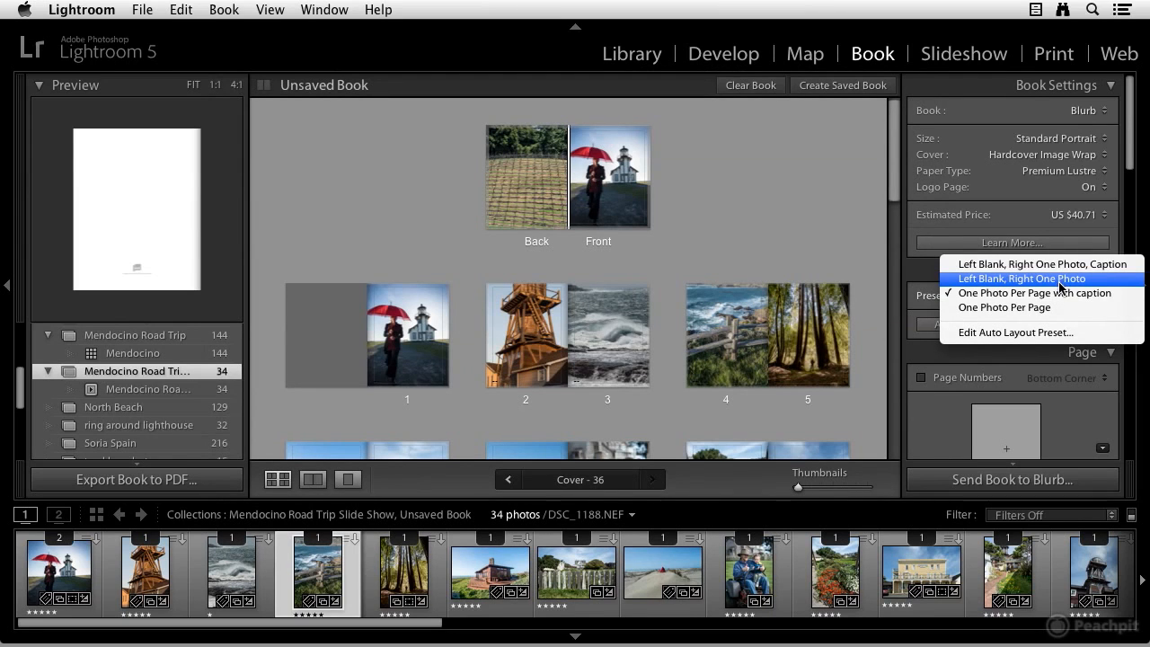
click(1021, 278)
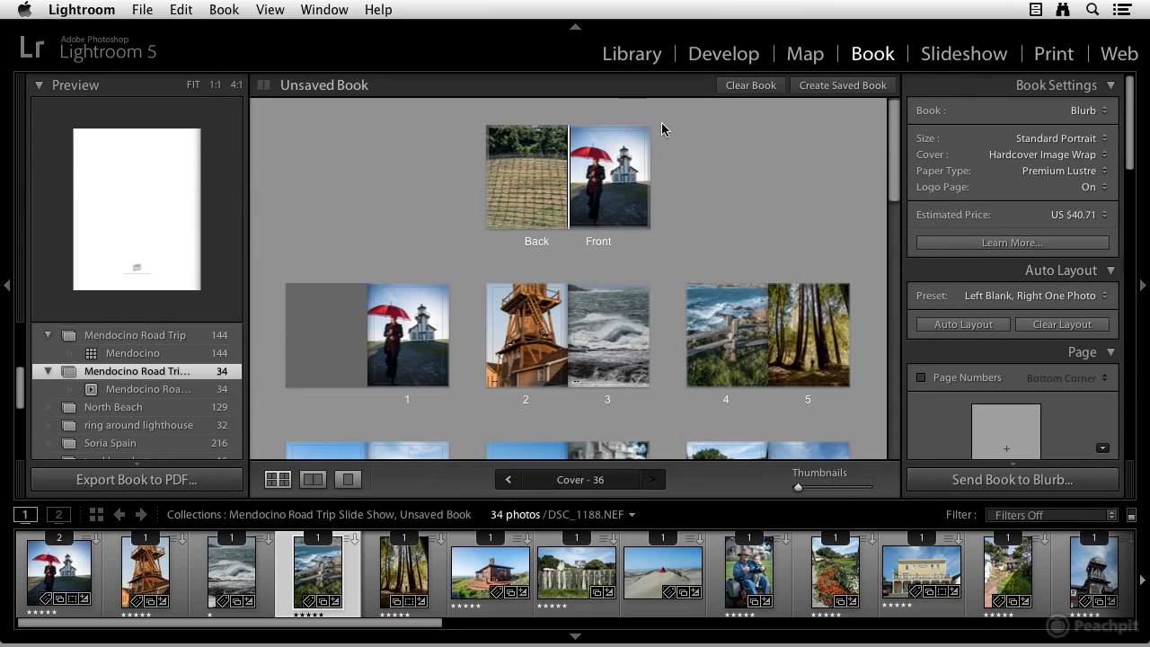
click(773, 88)
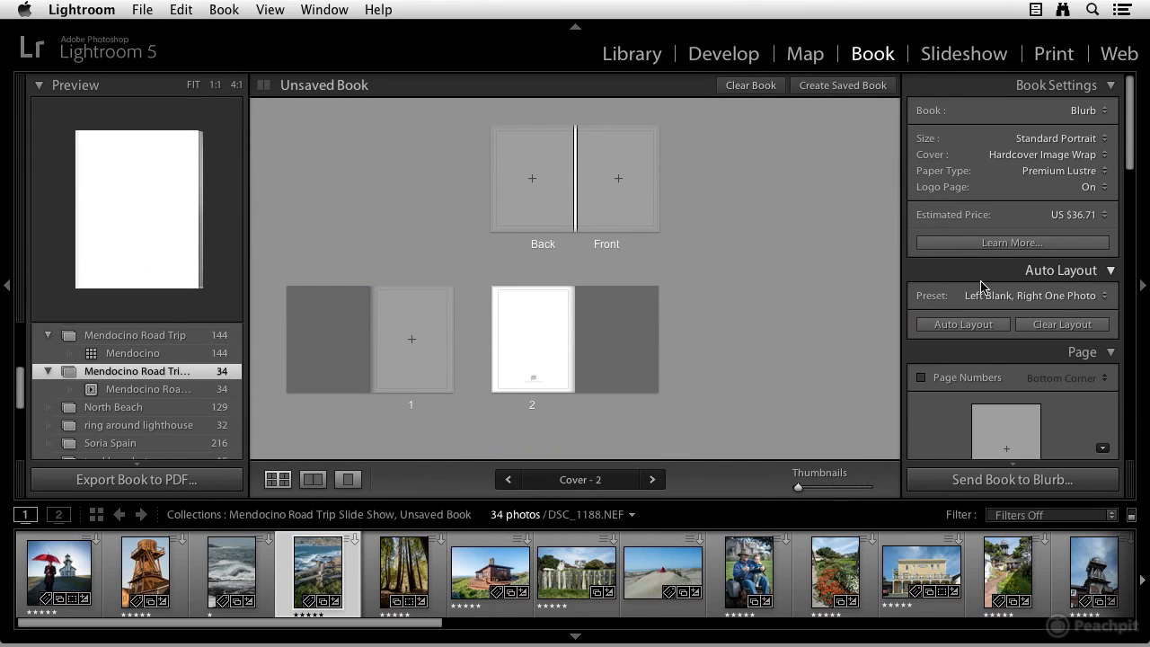
click(968, 326)
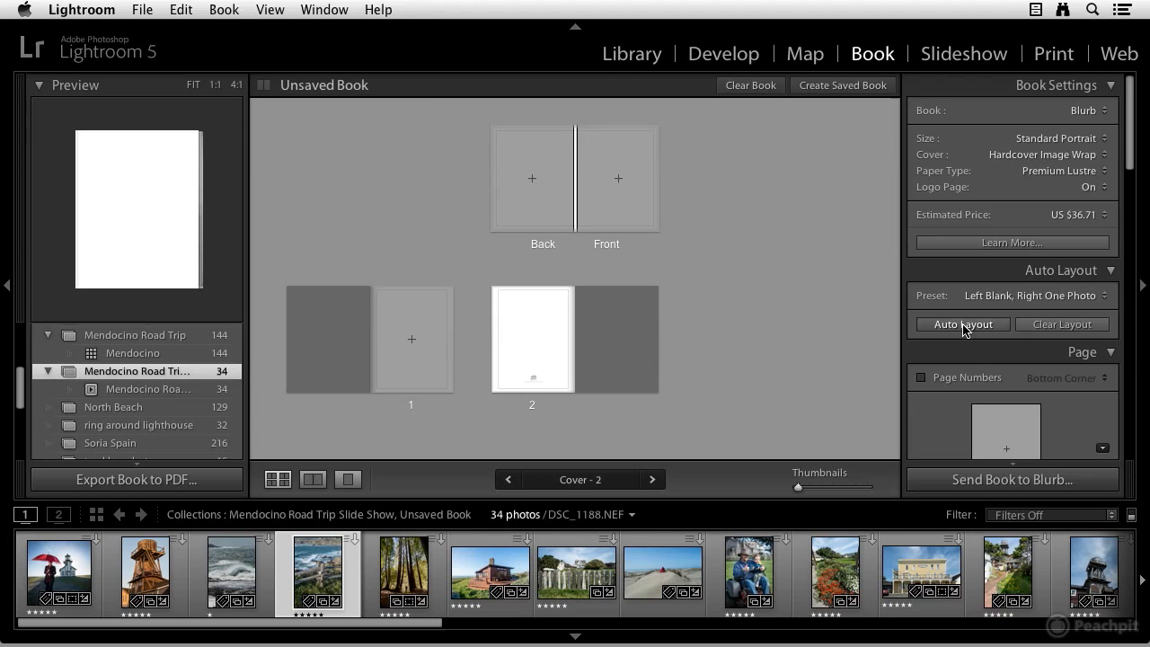
scroll(750, 305, up, 8)
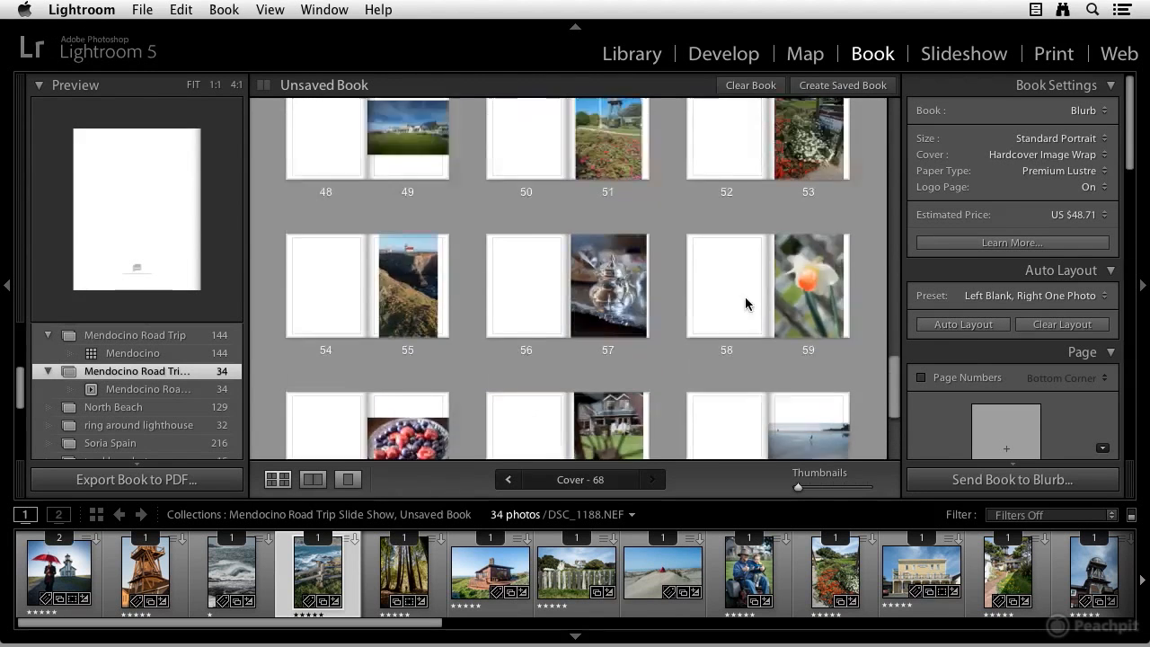
scroll(748, 304, up, 5)
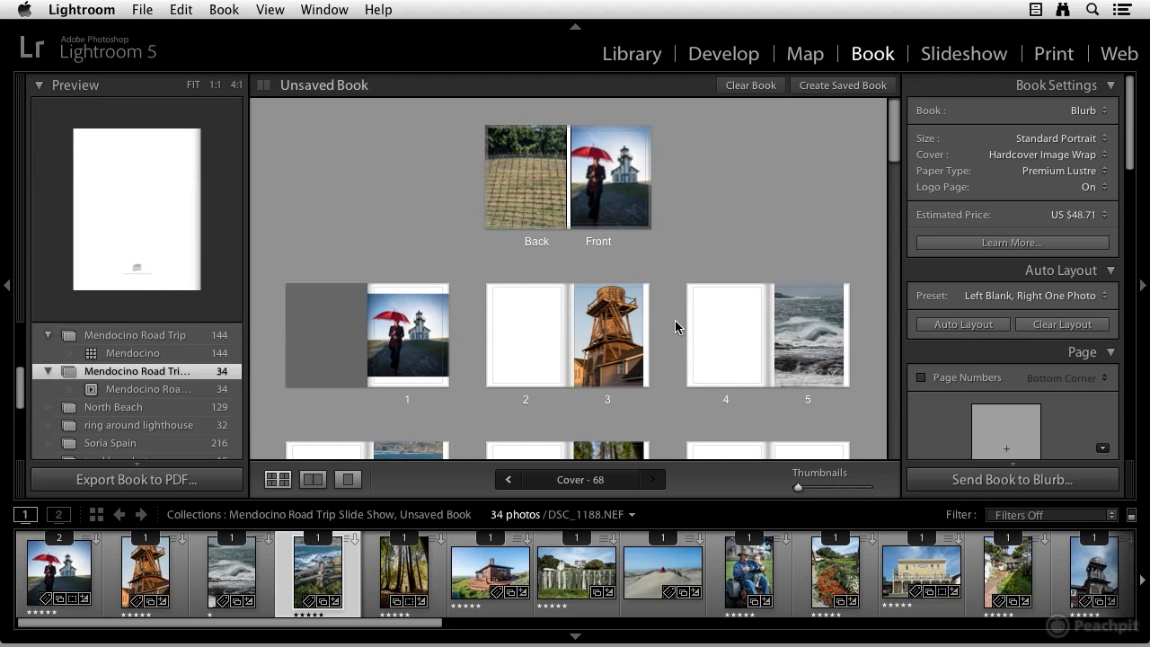
Open the cover spread in single page view, enable Photo Text on the front cover and set it to Creator
click(625, 219)
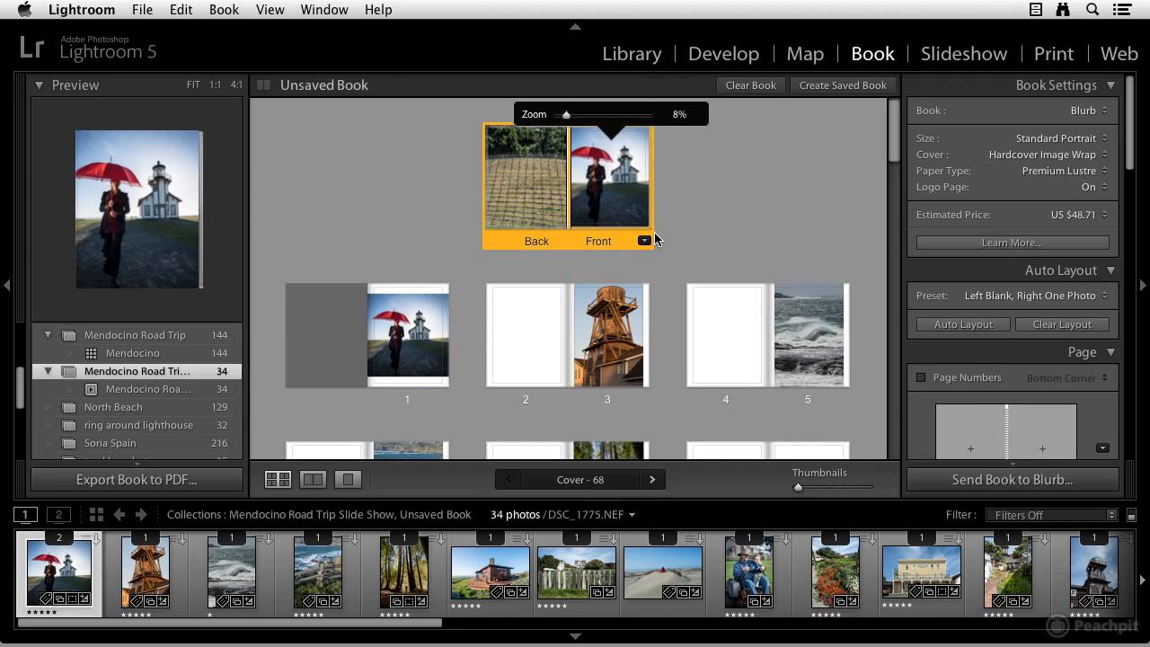
click(348, 481)
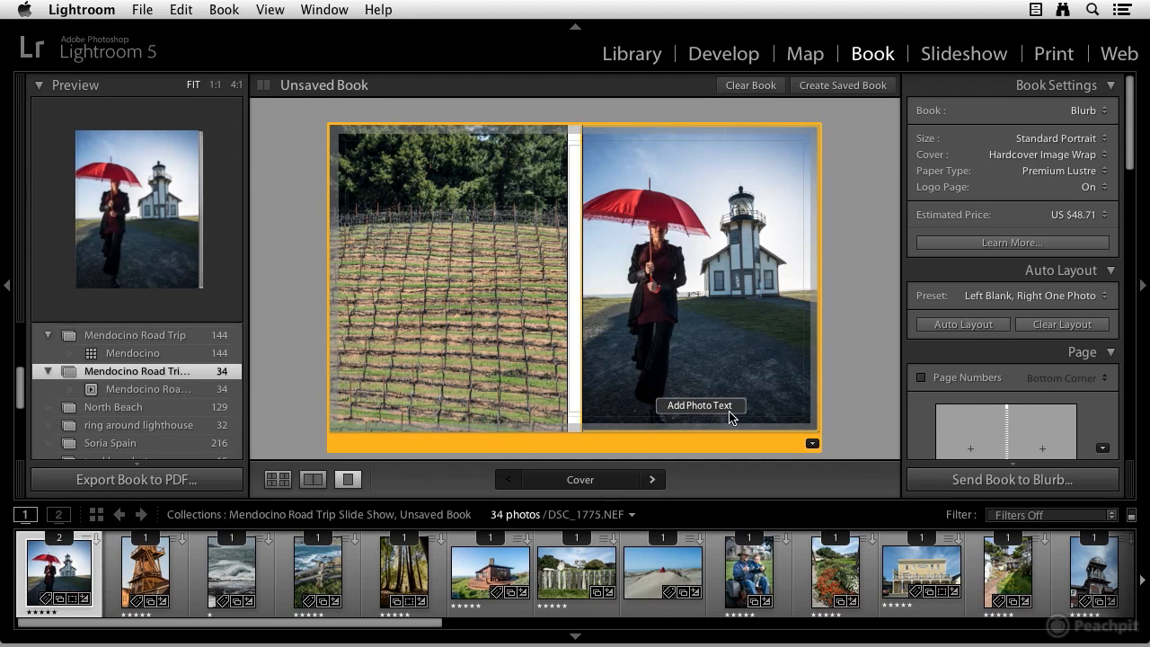
scroll(975, 358, down, 1)
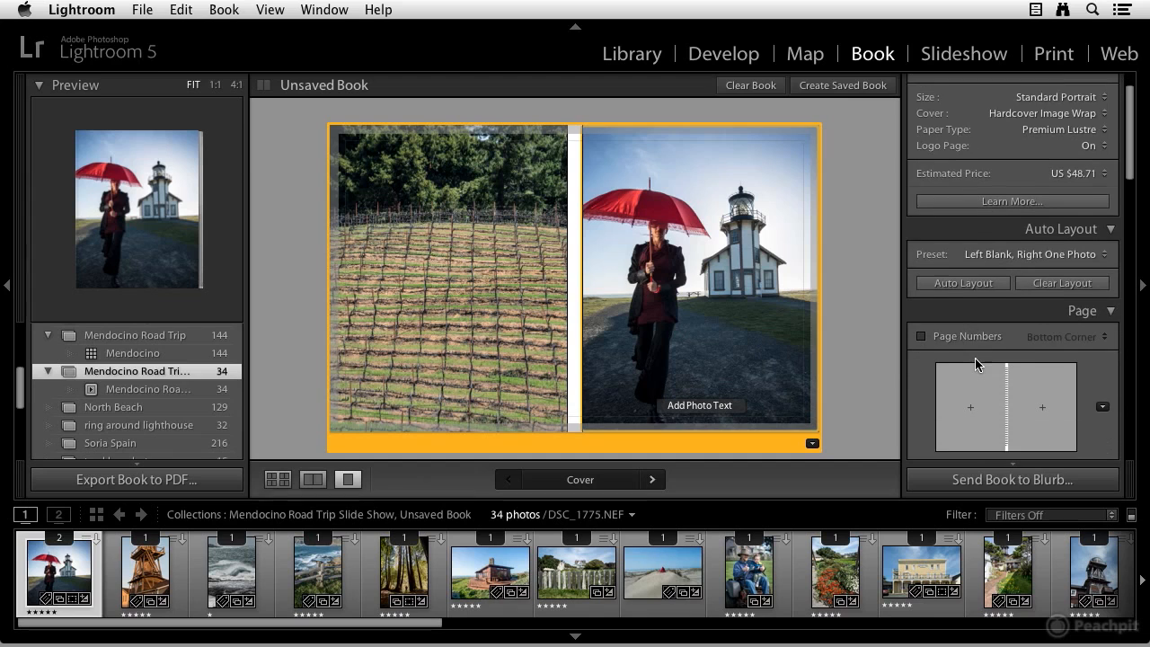
scroll(971, 357, up, 1)
scroll(971, 360, down, 5)
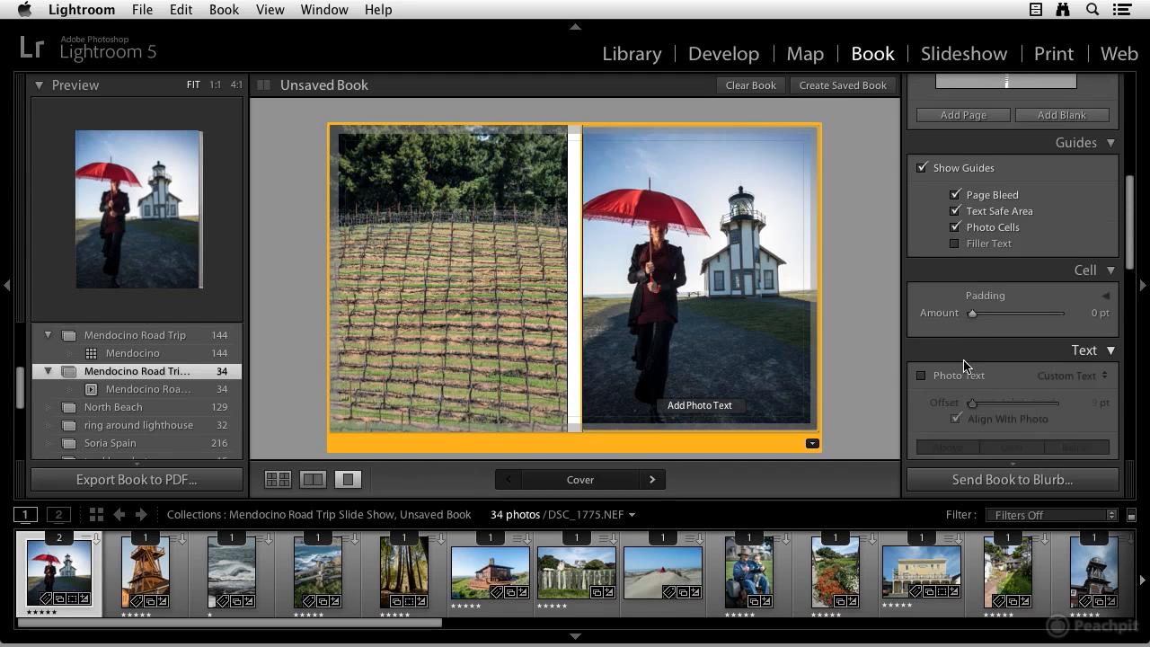
scroll(965, 363, down, 6)
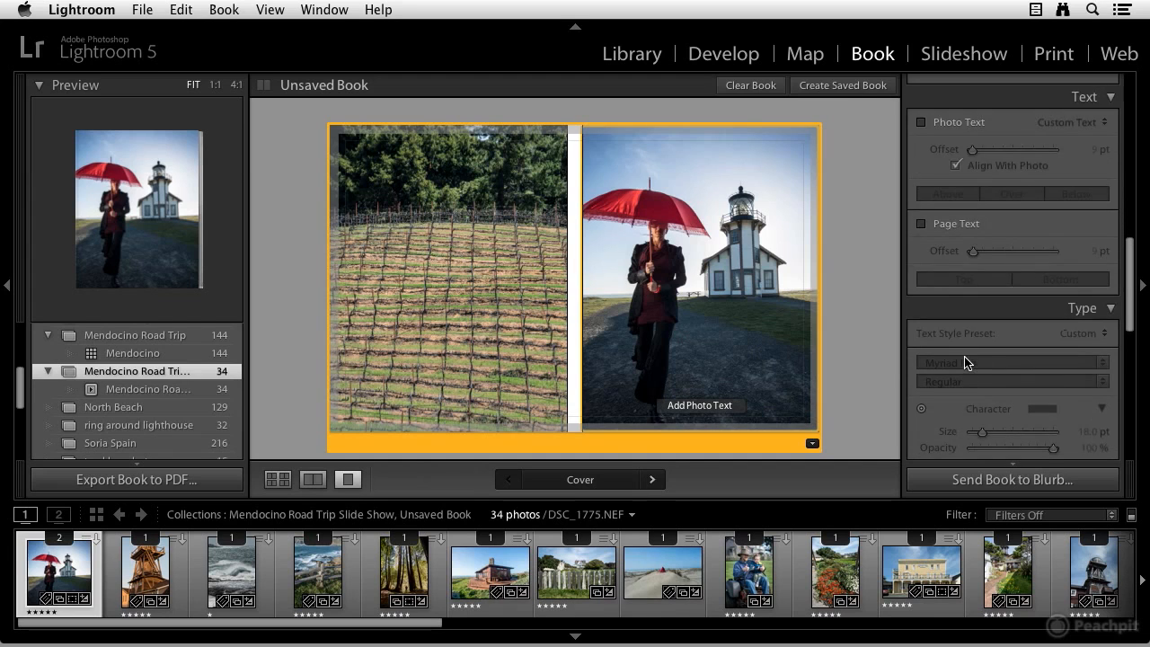
scroll(966, 359, up, 1)
scroll(965, 355, up, 1)
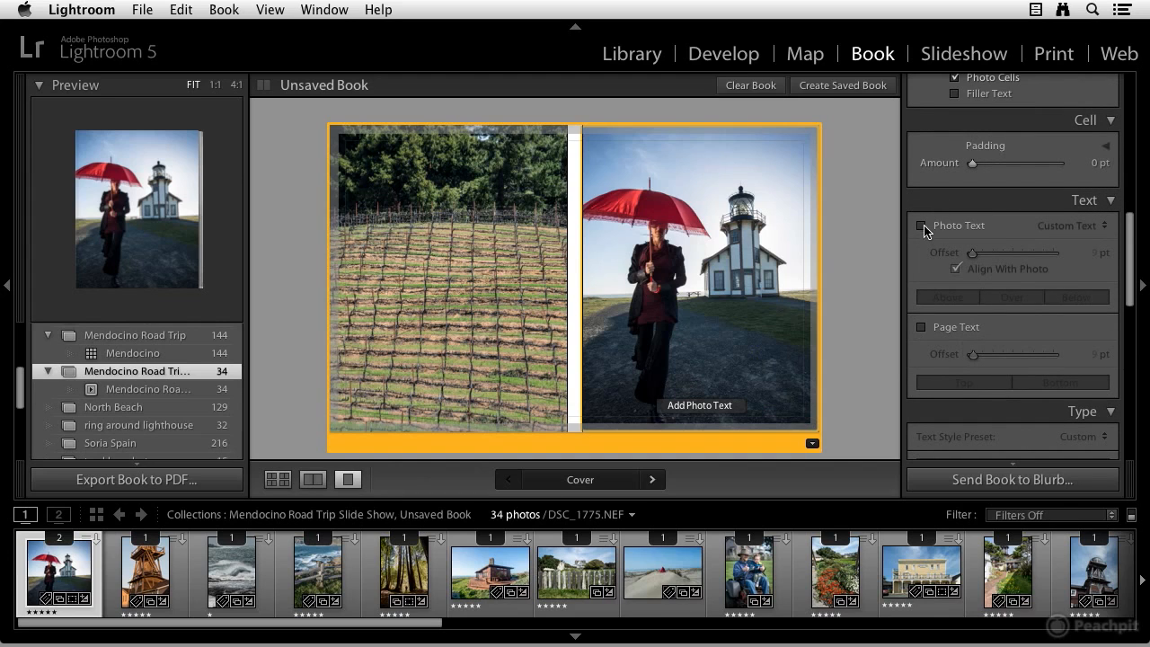
click(922, 226)
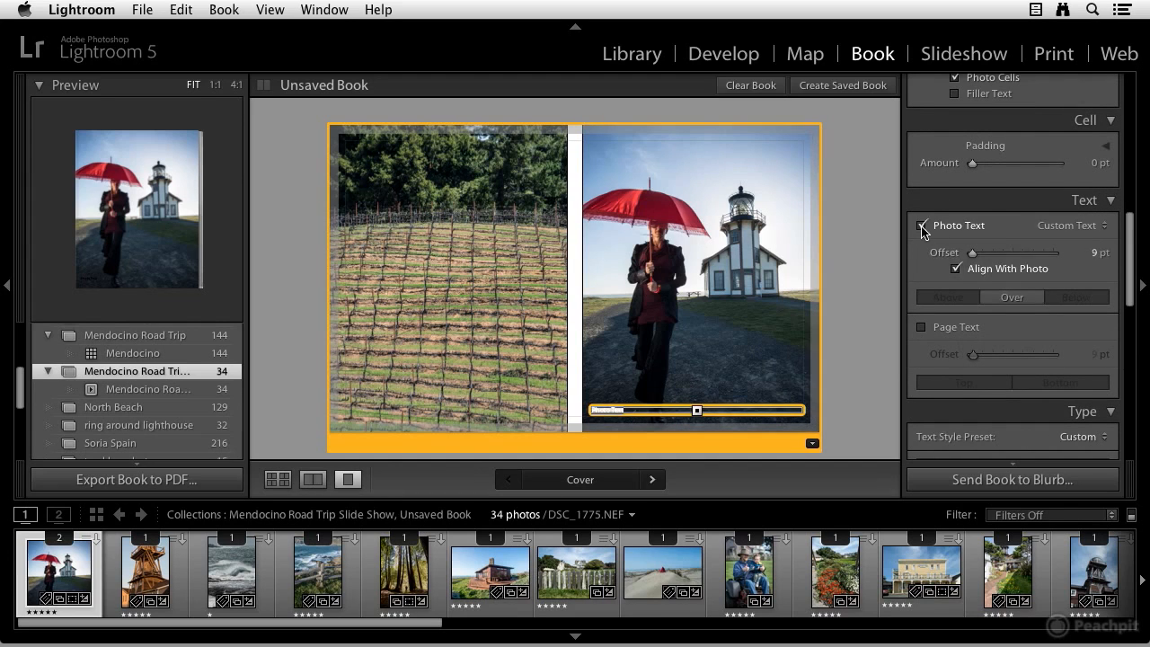
click(1068, 227)
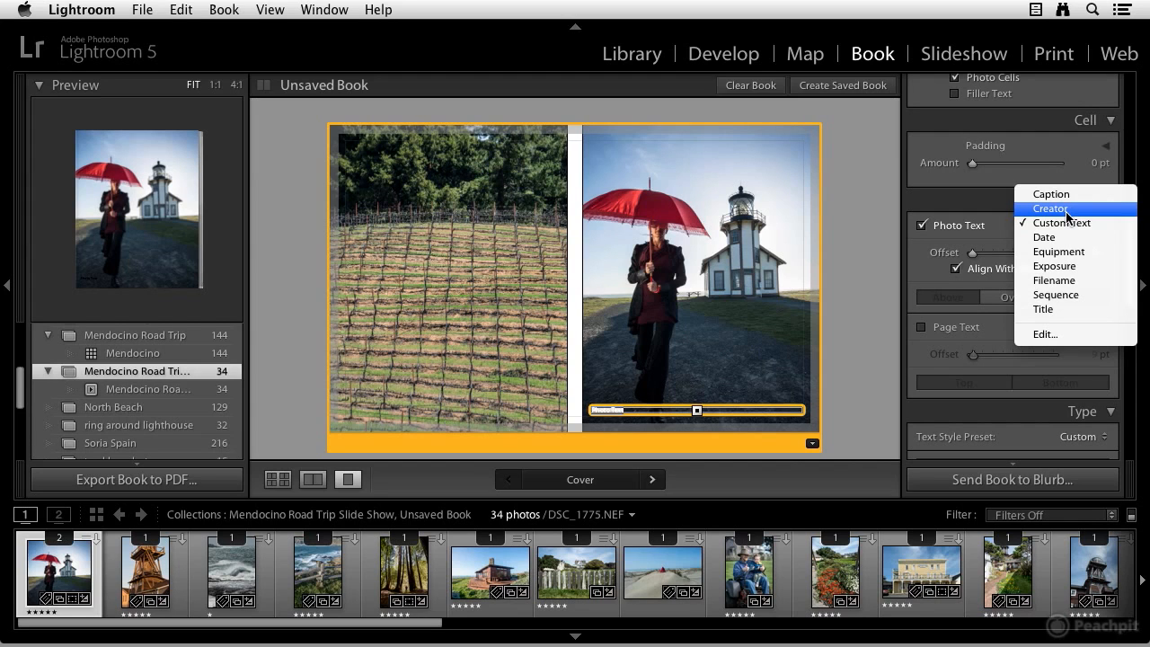
click(1066, 209)
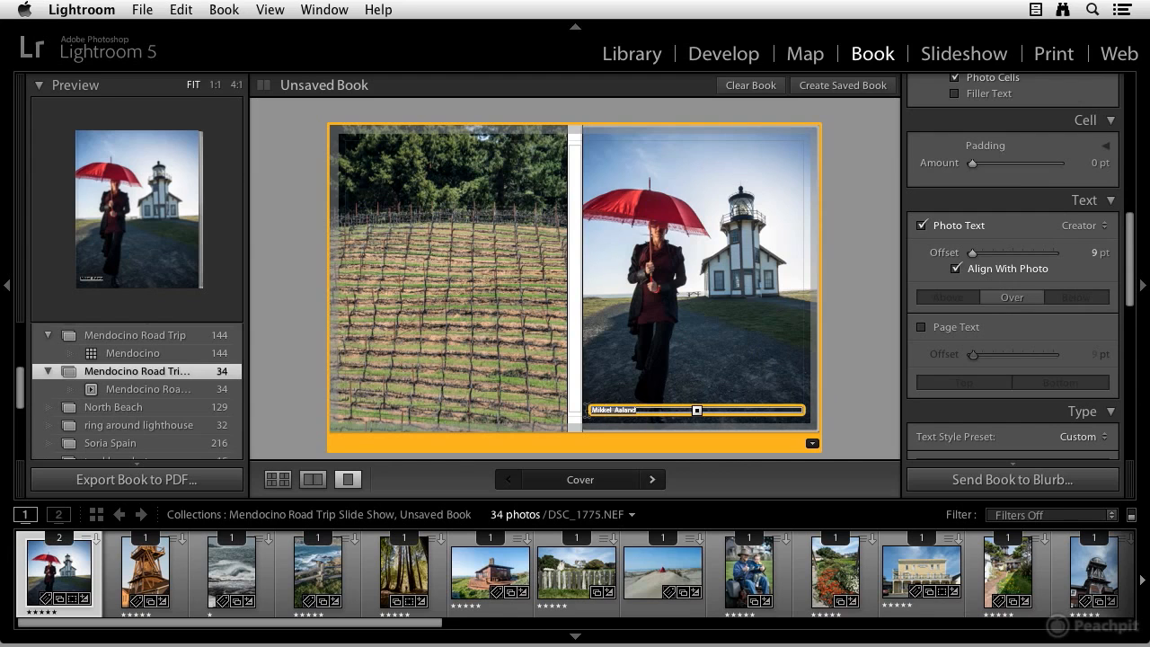
Set the cover caption's font size to 54 pt and its character colour to white
scroll(928, 369, down, 5)
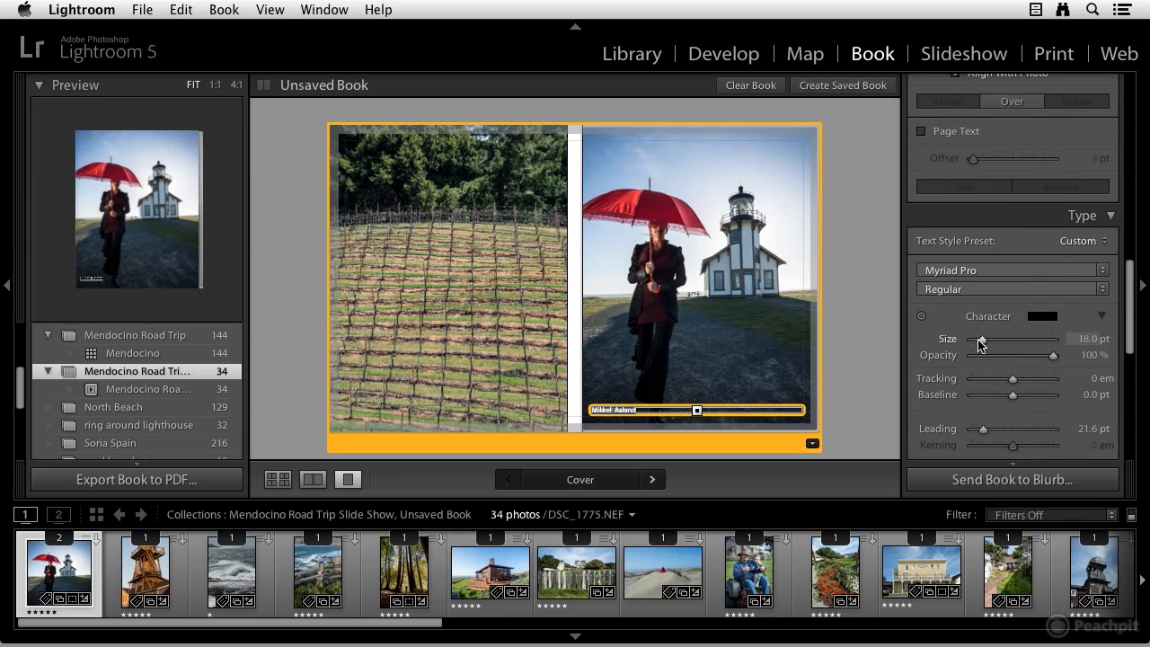
drag(982, 342, 1007, 344)
click(1040, 316)
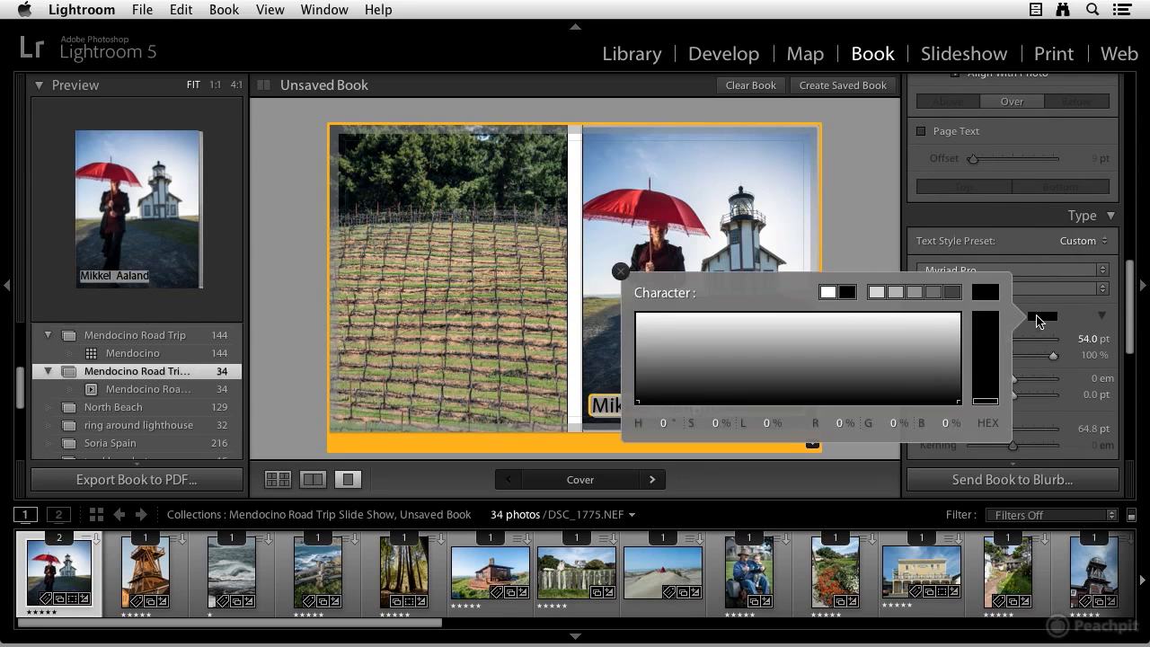
click(948, 320)
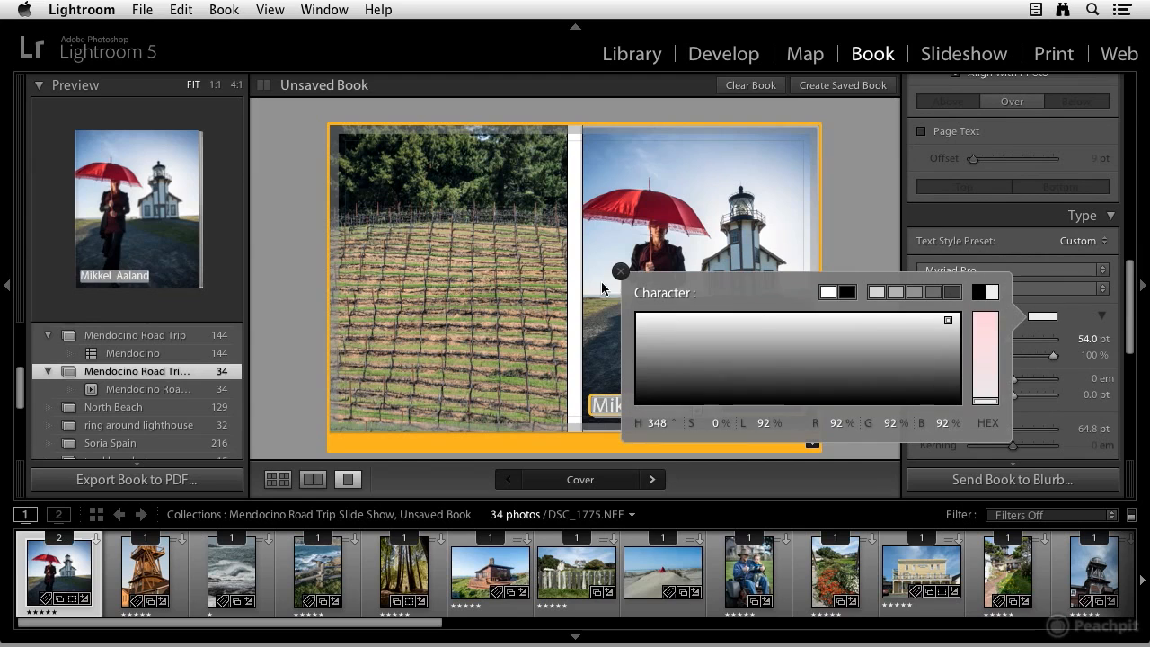
click(621, 271)
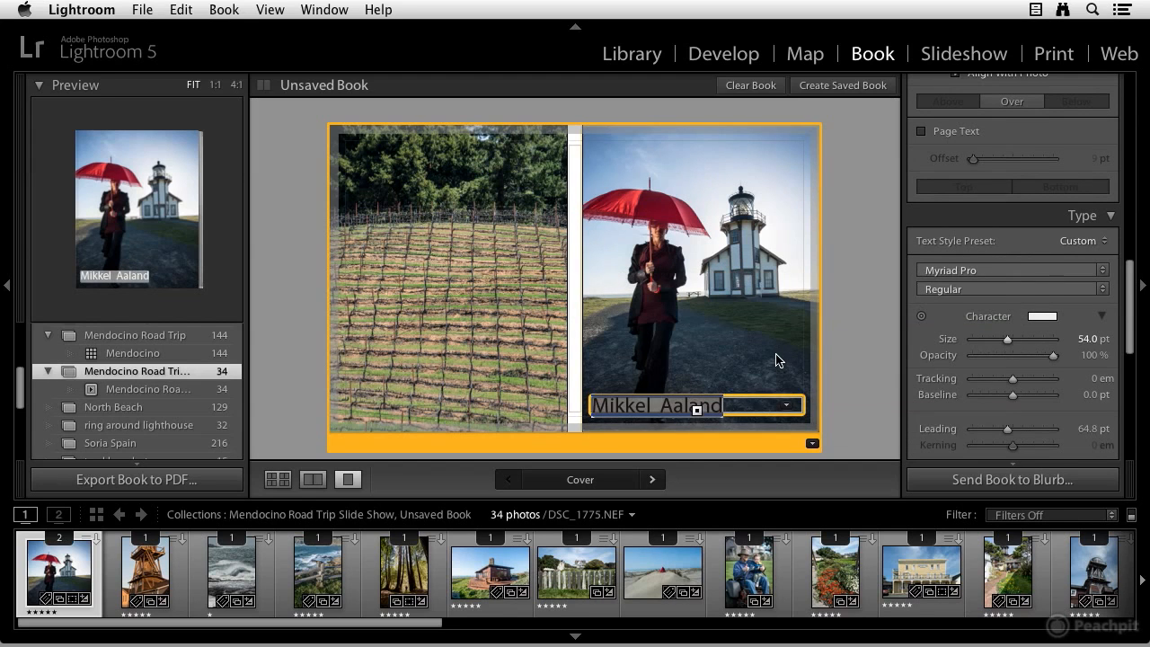
Center-align the cover caption text
scroll(997, 359, down, 6)
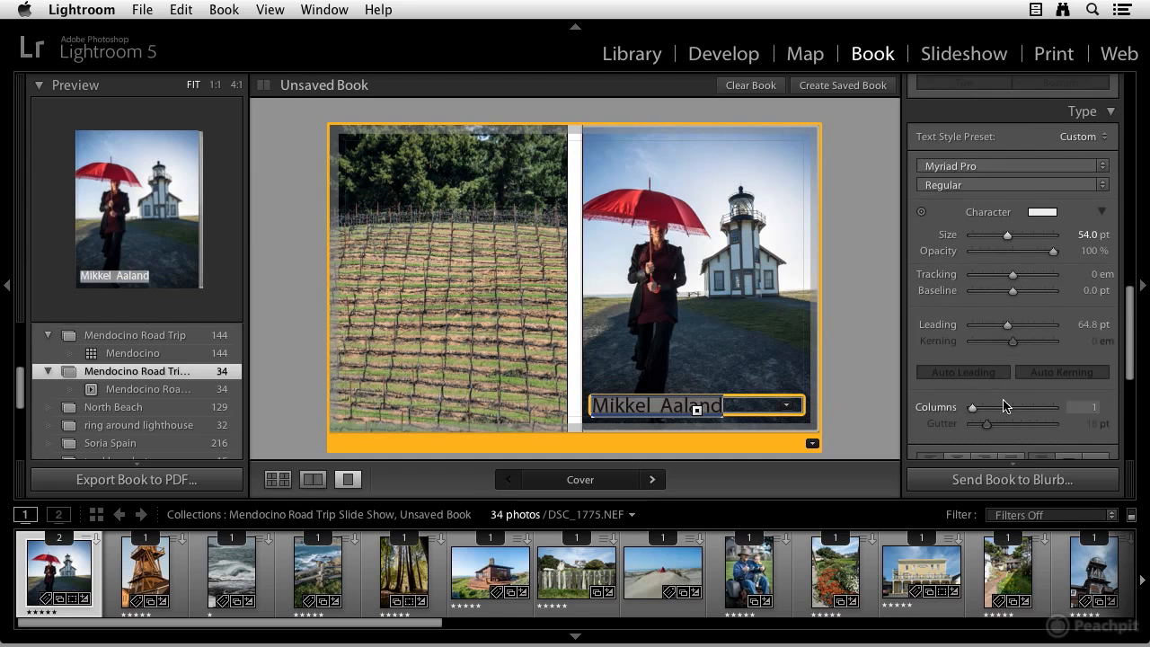
scroll(970, 351, up, 2)
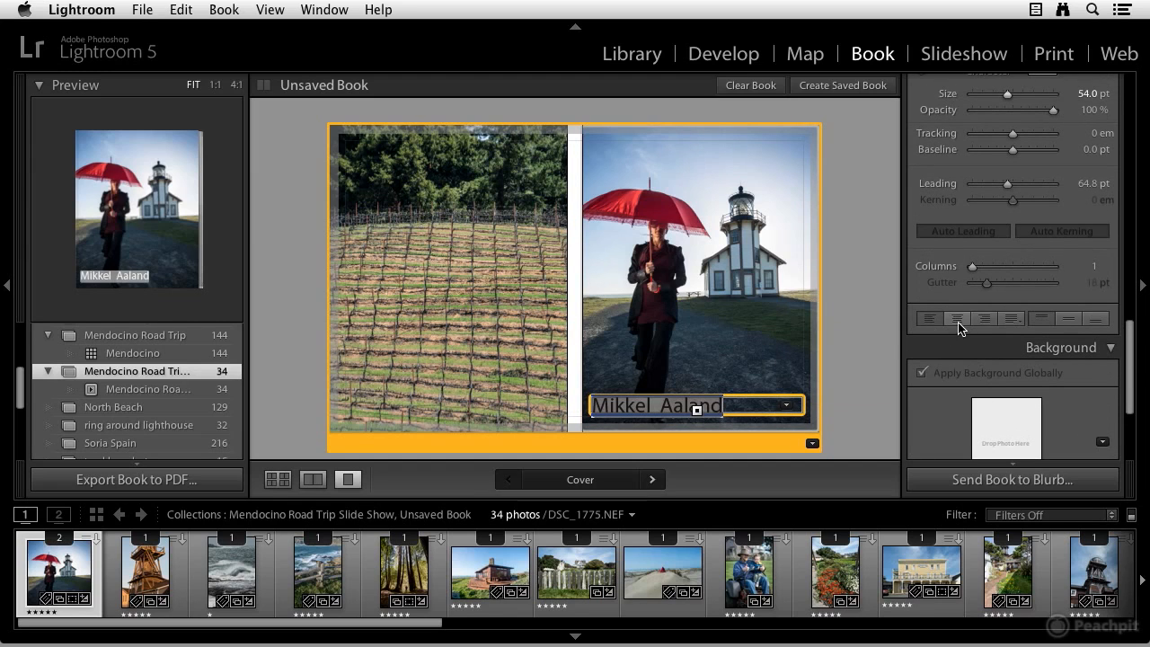
click(958, 320)
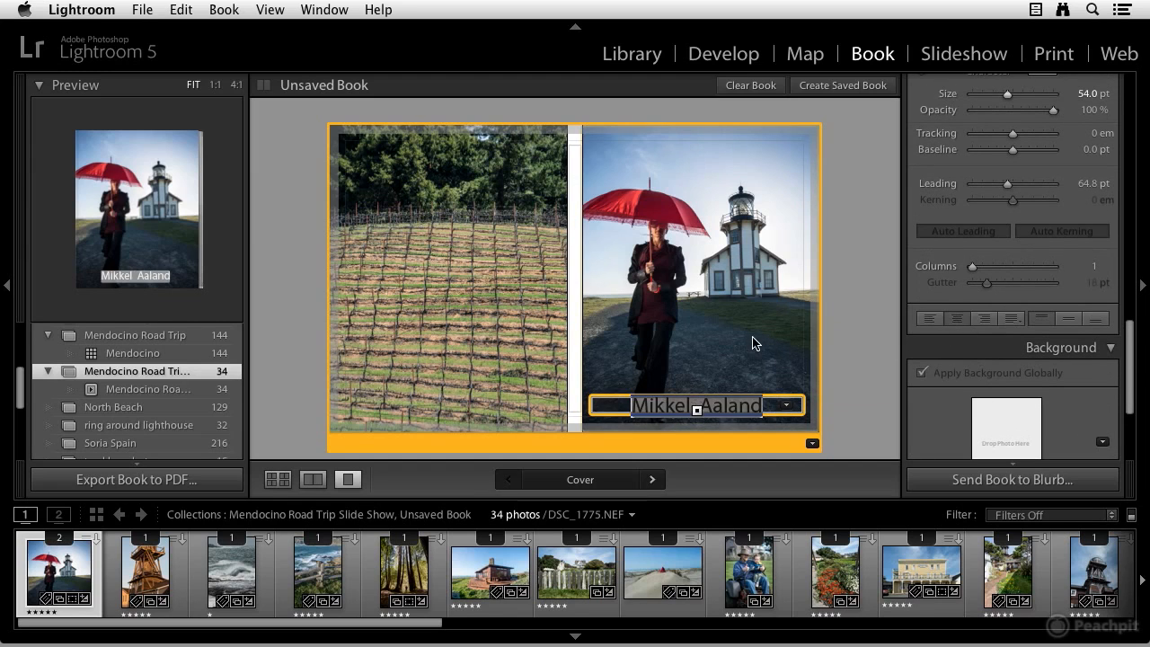
click(710, 363)
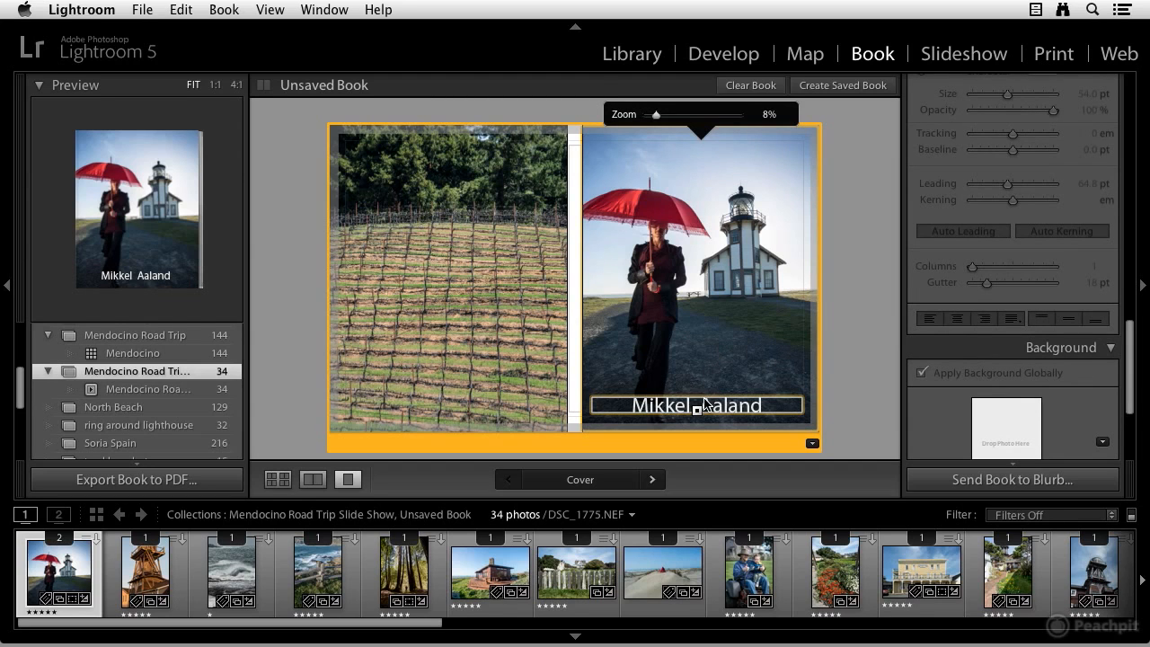
Raise the cover caption on the photo, setting the photo text offset to 69 pt
drag(705, 404, 718, 370)
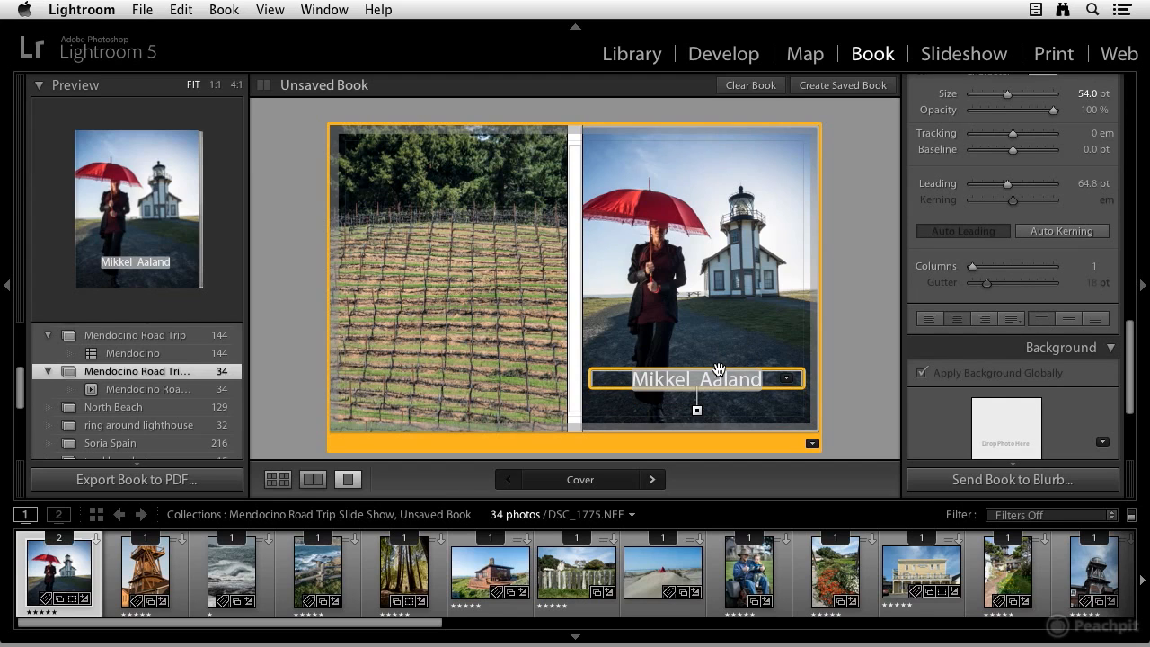
mouse_move(718, 368)
mouse_down()
mouse_move(723, 343)
mouse_move(719, 379)
mouse_up()
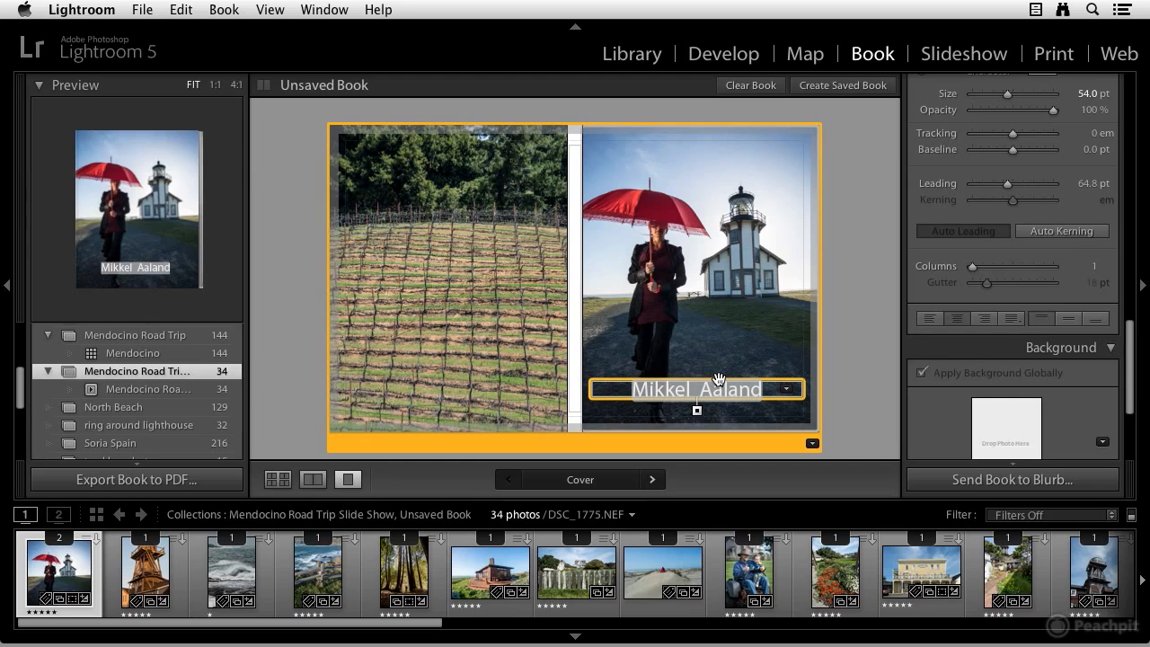
scroll(1013, 287, up, 5)
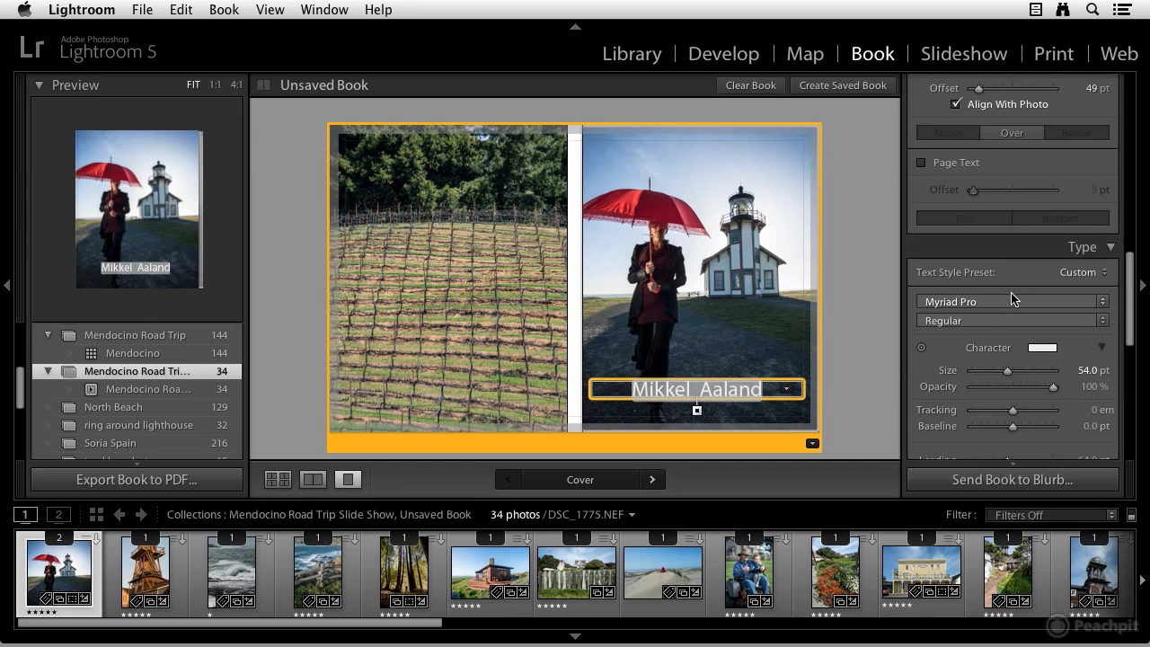
scroll(1011, 292, up, 2)
drag(979, 143, 979, 153)
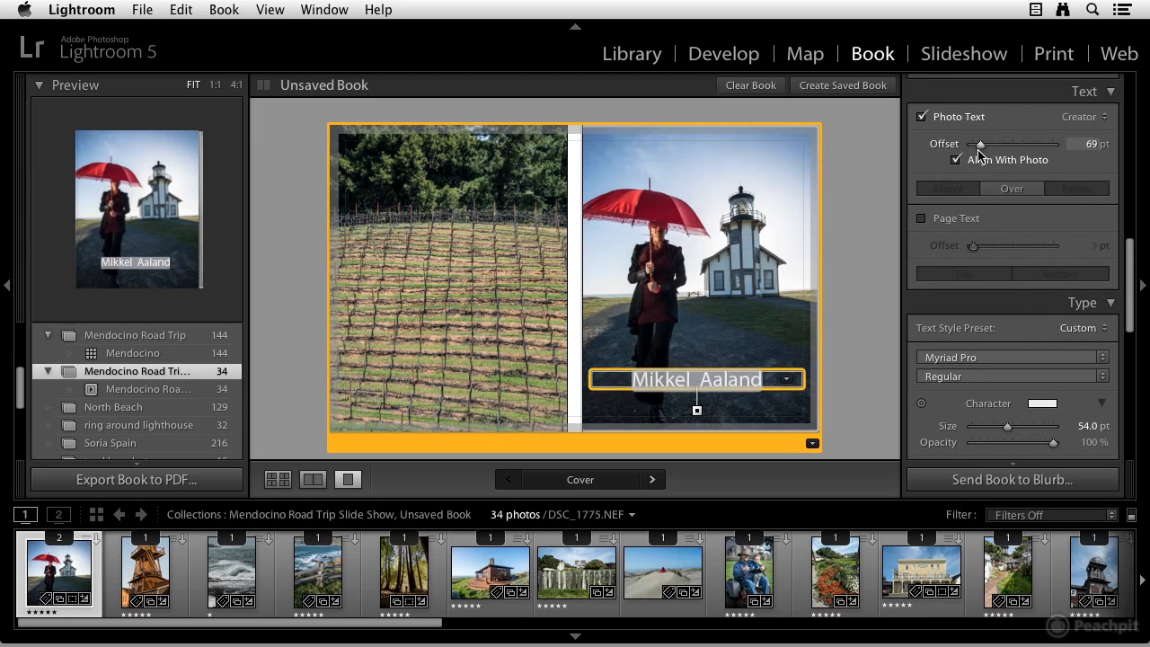
Right-align the cover caption text
scroll(957, 250, down, 4)
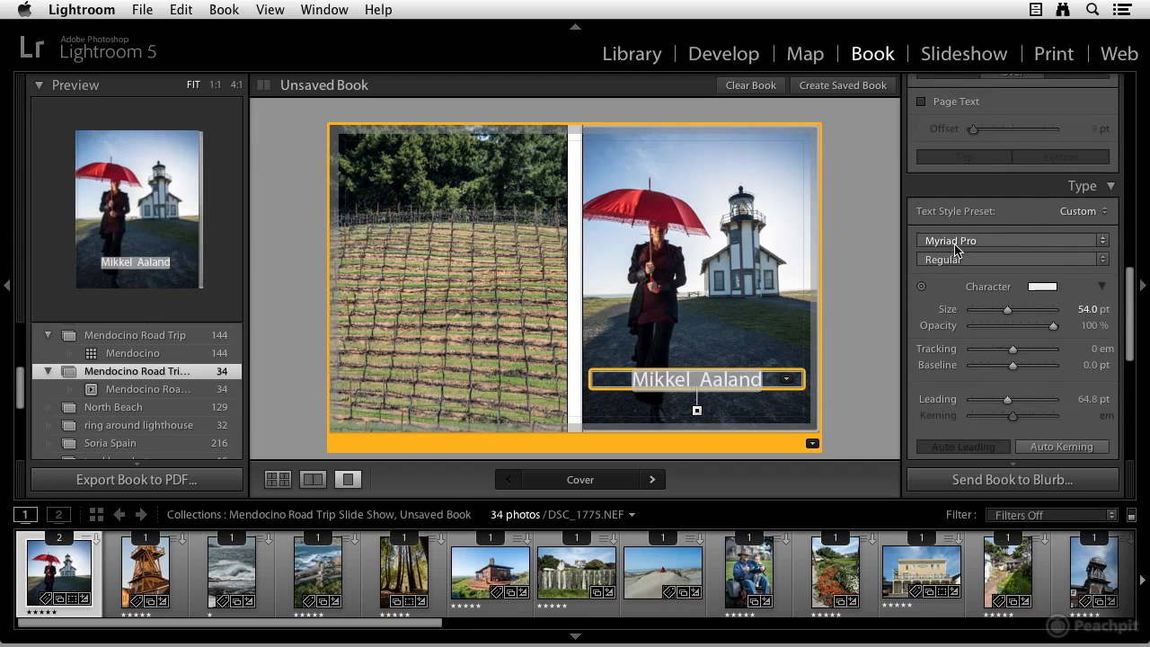
scroll(957, 249, down, 6)
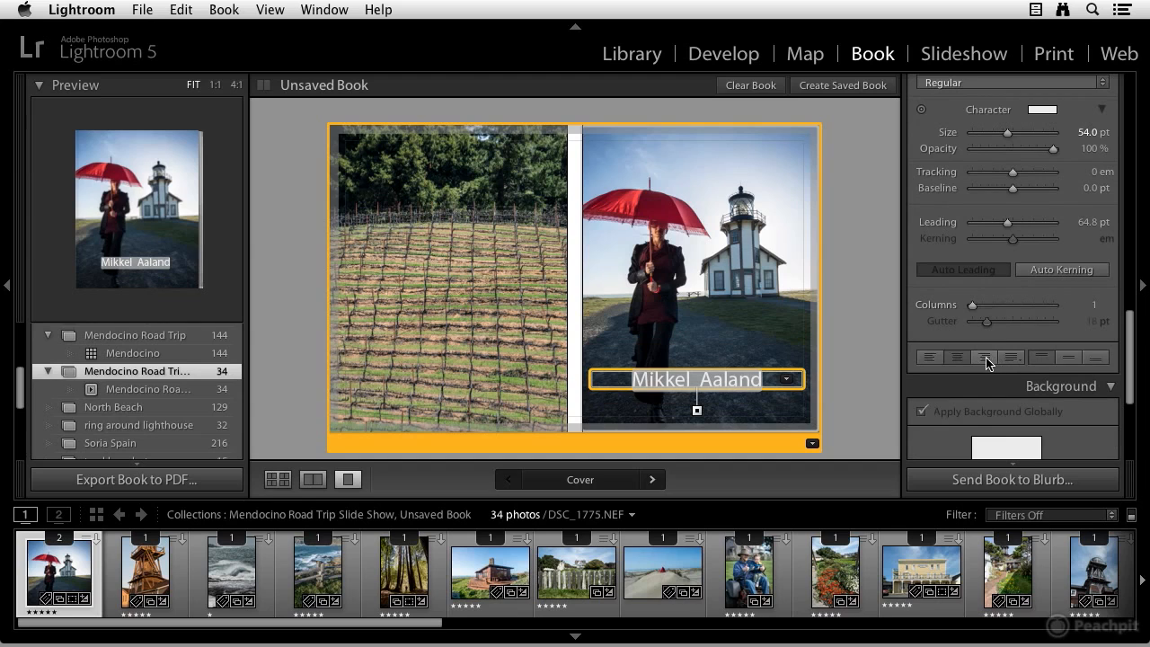
click(986, 358)
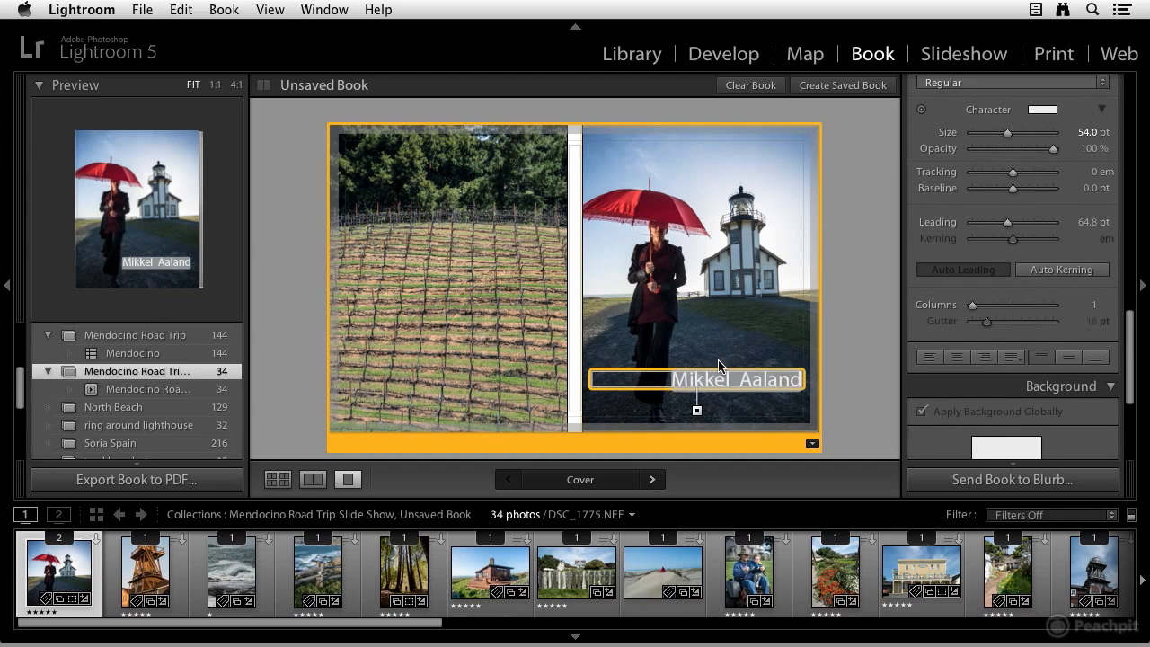
Lower the cover caption on the photo to a 34 pt offset and reduce its font size to 42.8 pt
drag(749, 387, 744, 402)
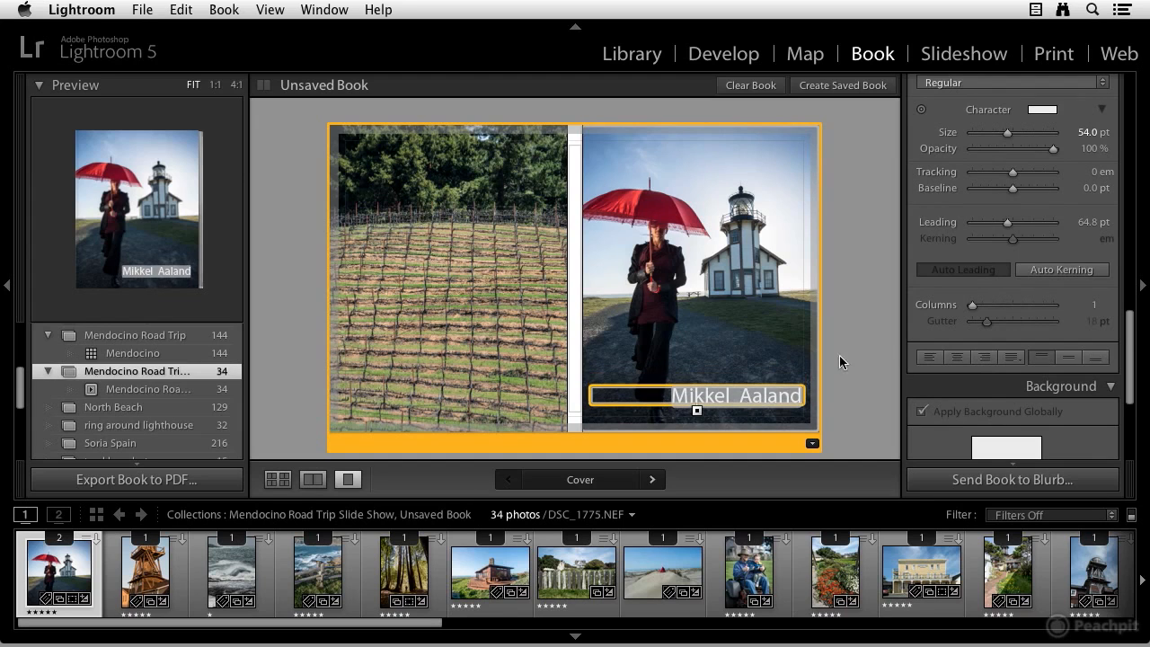
scroll(980, 251, up, 2)
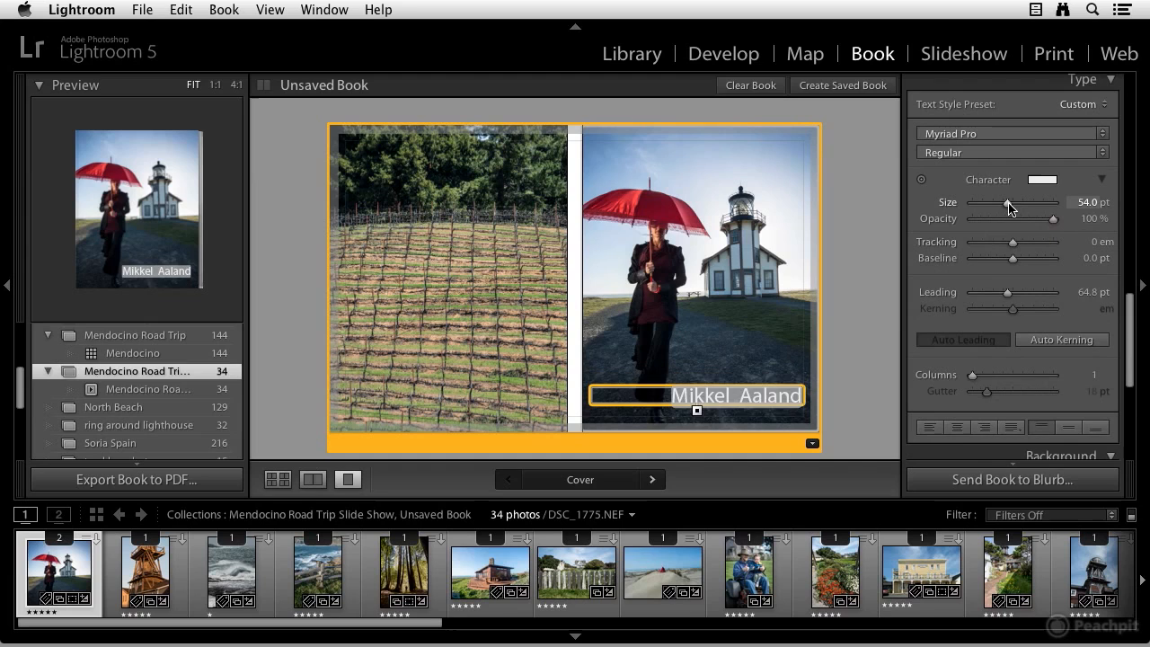
drag(1009, 205, 1003, 205)
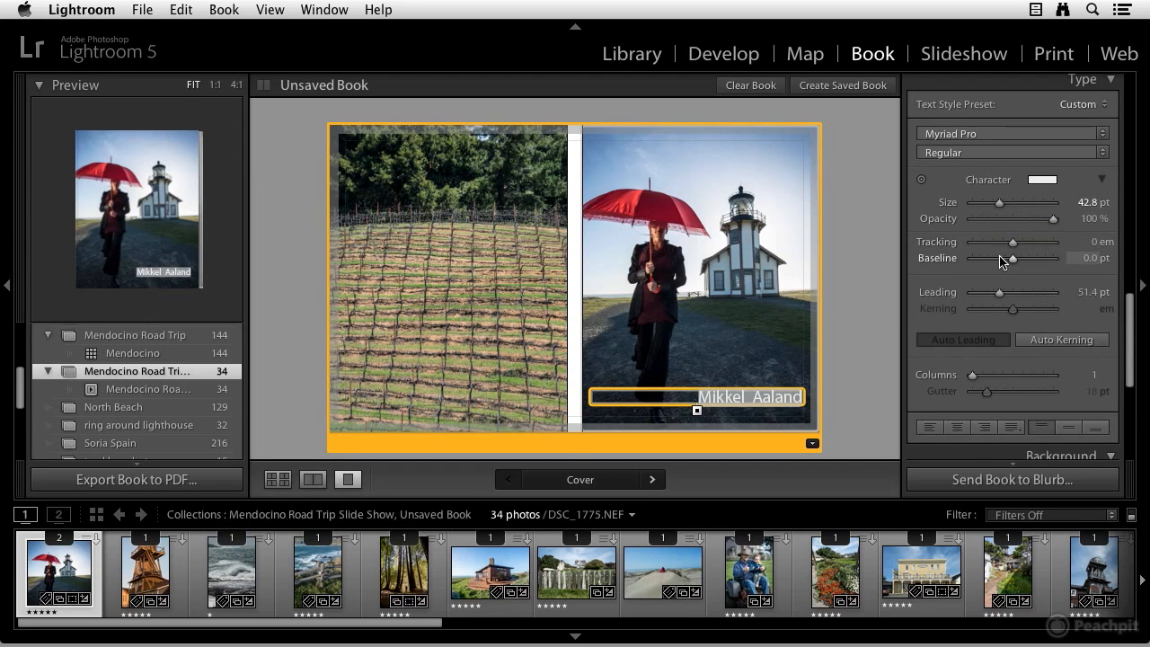
click(751, 321)
Enable Page Text on the front cover and enter Mendocino Road Trip as its text
scroll(942, 308, up, 8)
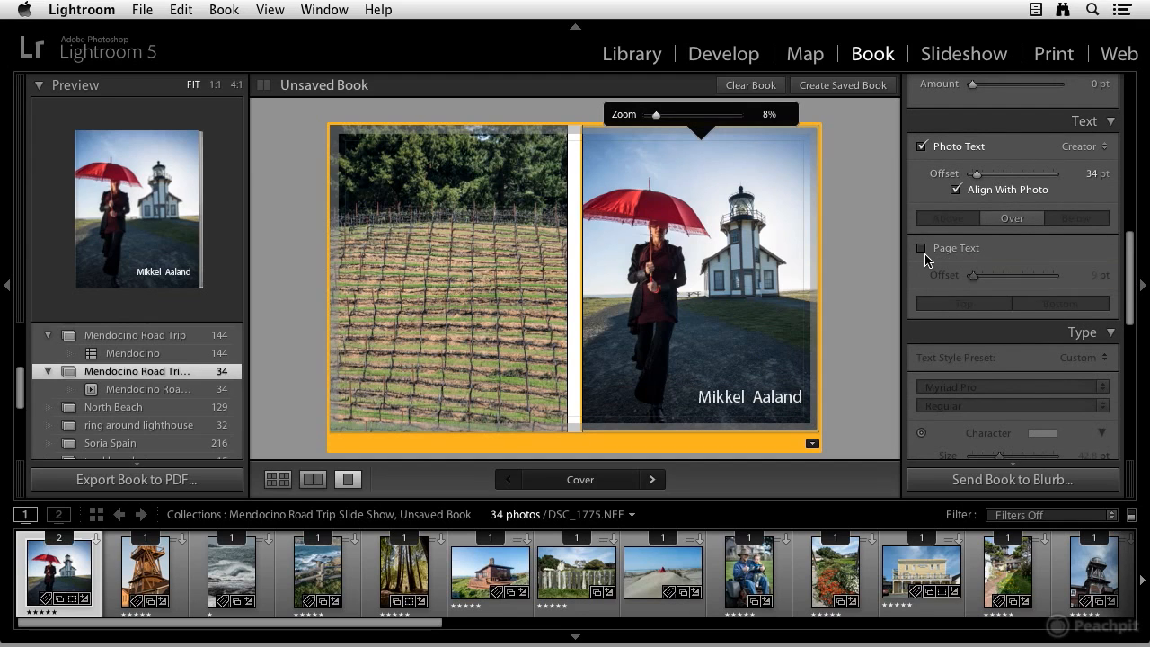
click(922, 249)
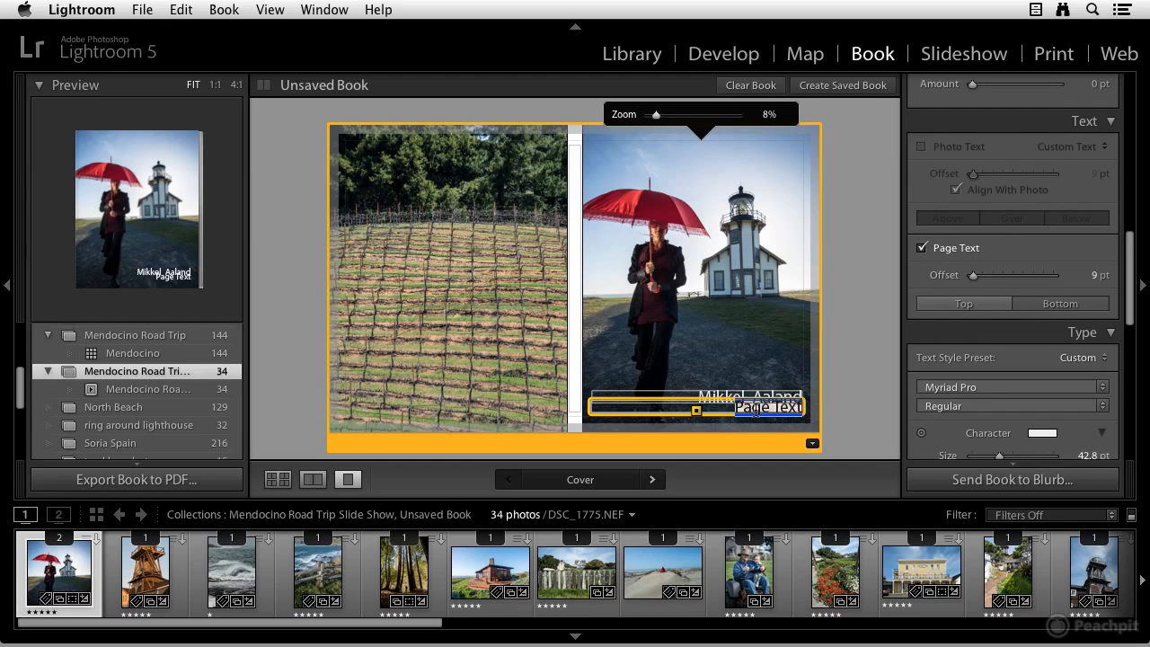
text(Mendocino Ro)
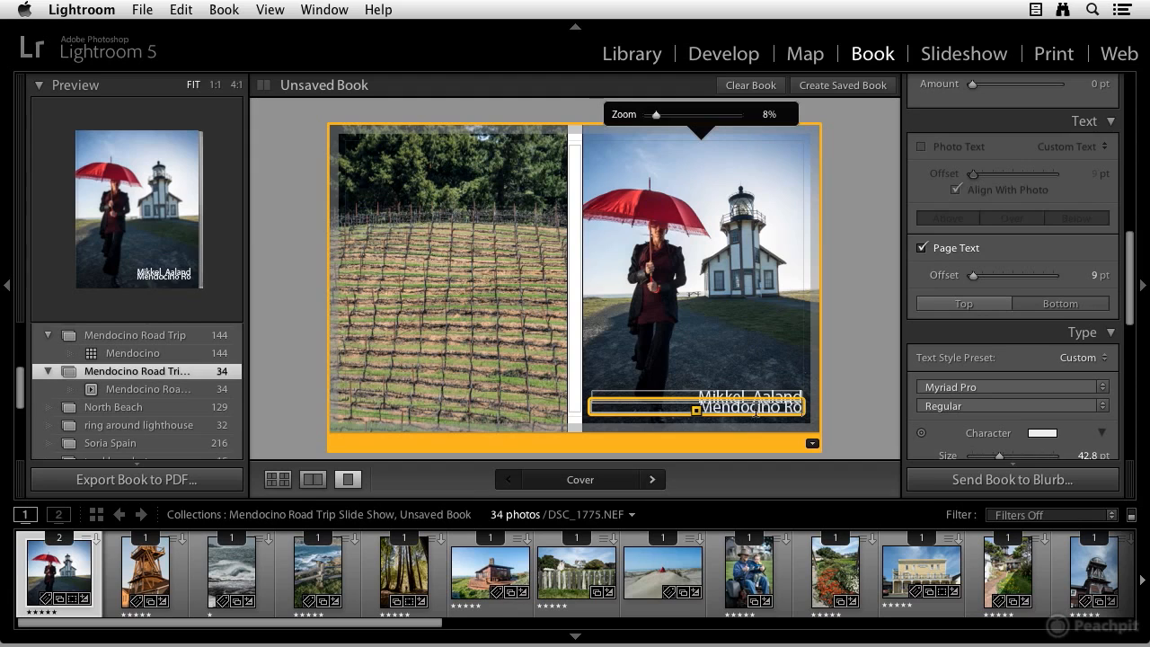
text(ad Trip)
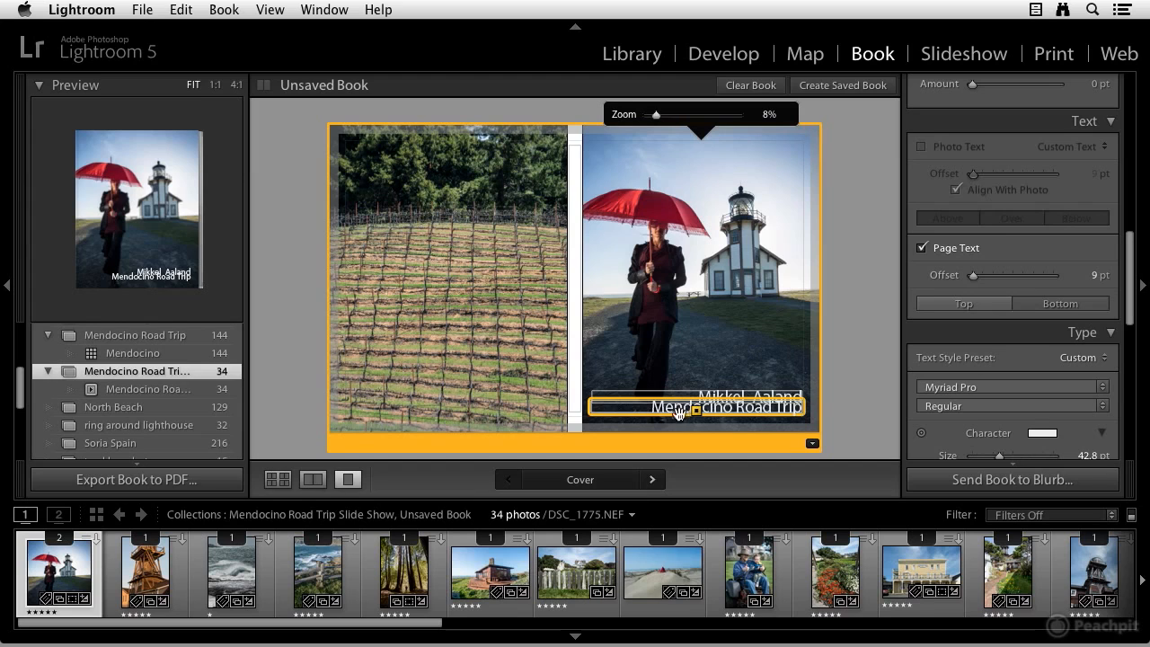
Move the page text to the top of the cover, setting its offset to 639 pt
drag(674, 412, 675, 170)
drag(1048, 276, 1050, 278)
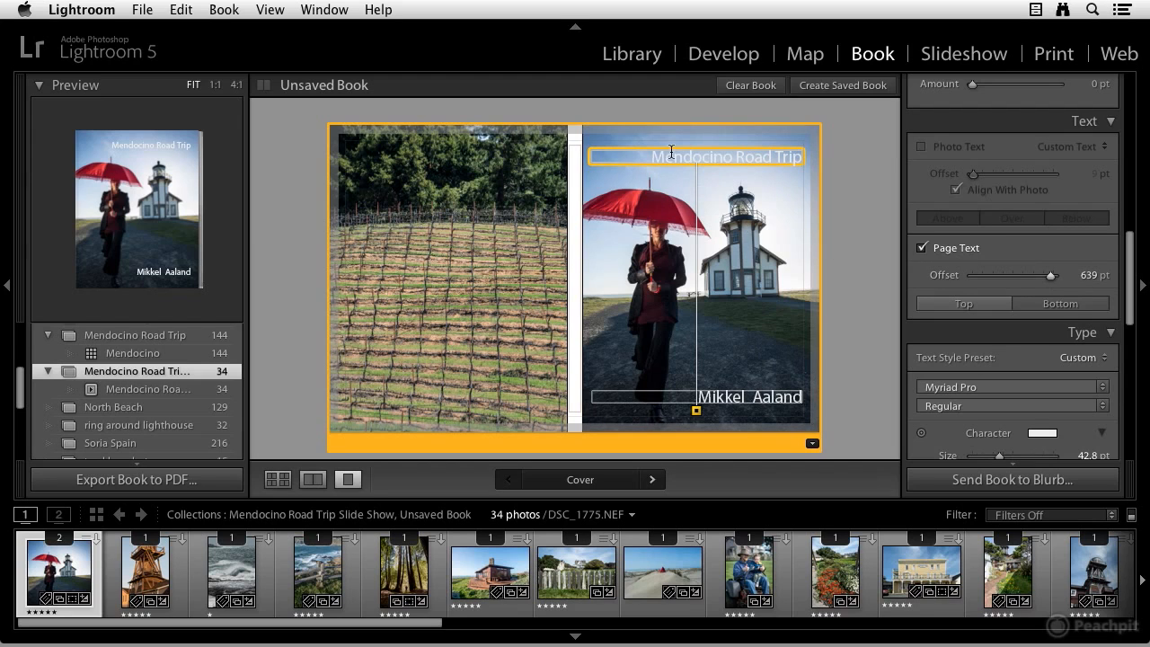
Select the Mendocino Road Trip page text and center-align it
drag(652, 155, 807, 156)
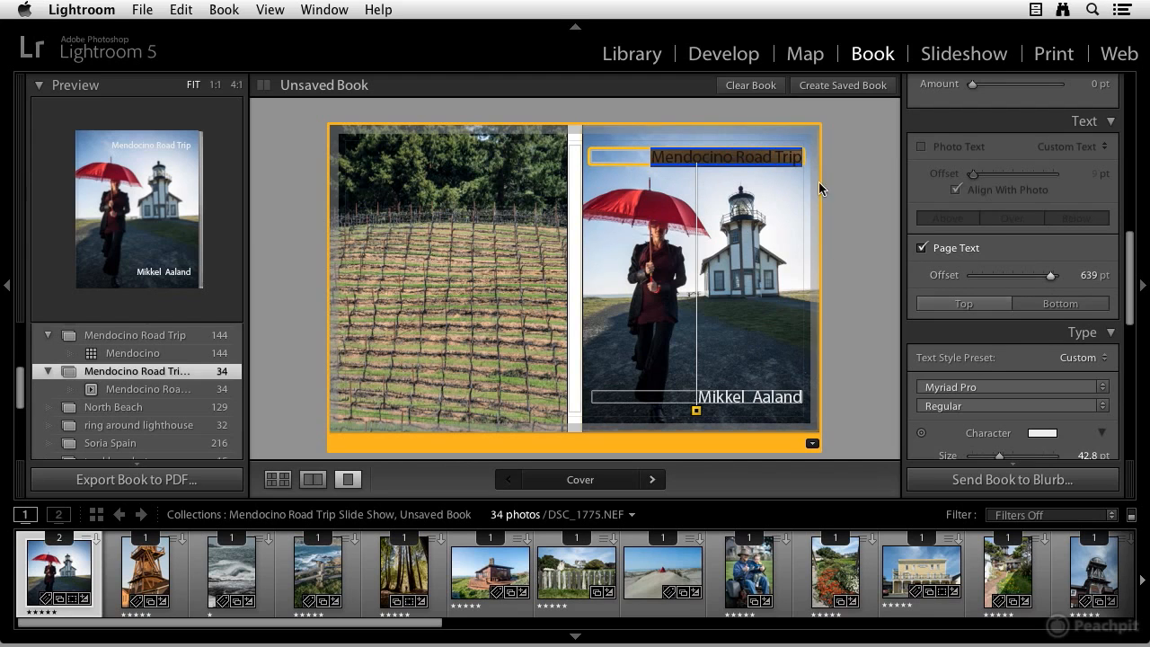
scroll(1044, 345, down, 6)
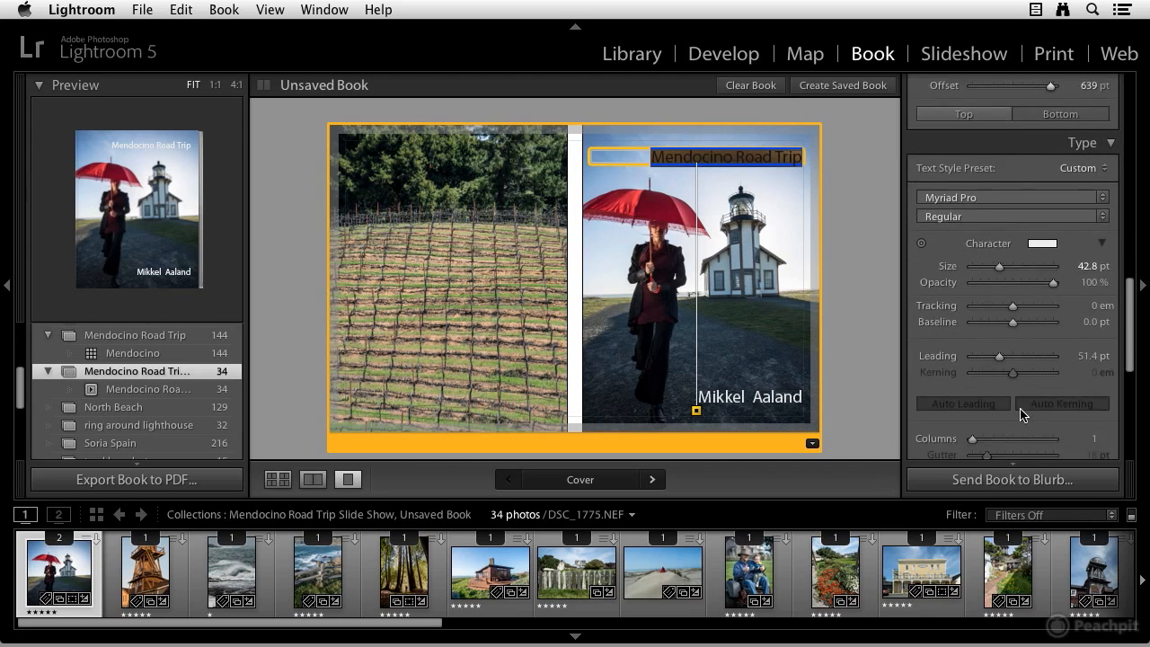
scroll(1013, 415, down, 1)
click(958, 422)
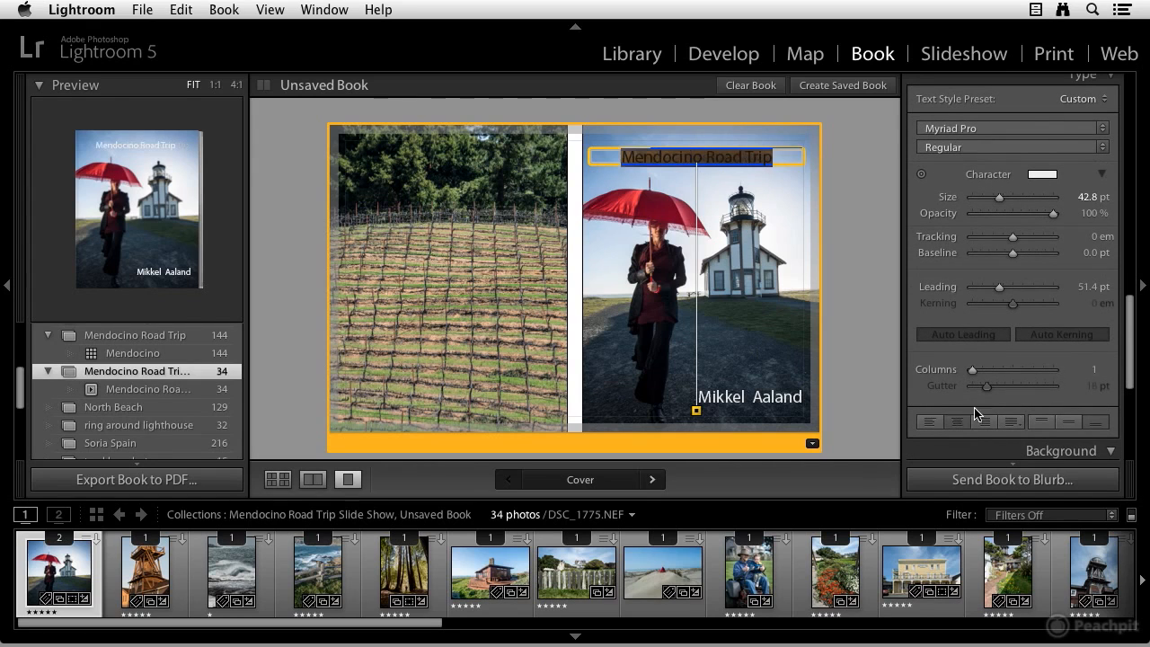
Style the page text in dark grey (25% lightness) at 54.3 pt size with 68% opacity
click(1038, 180)
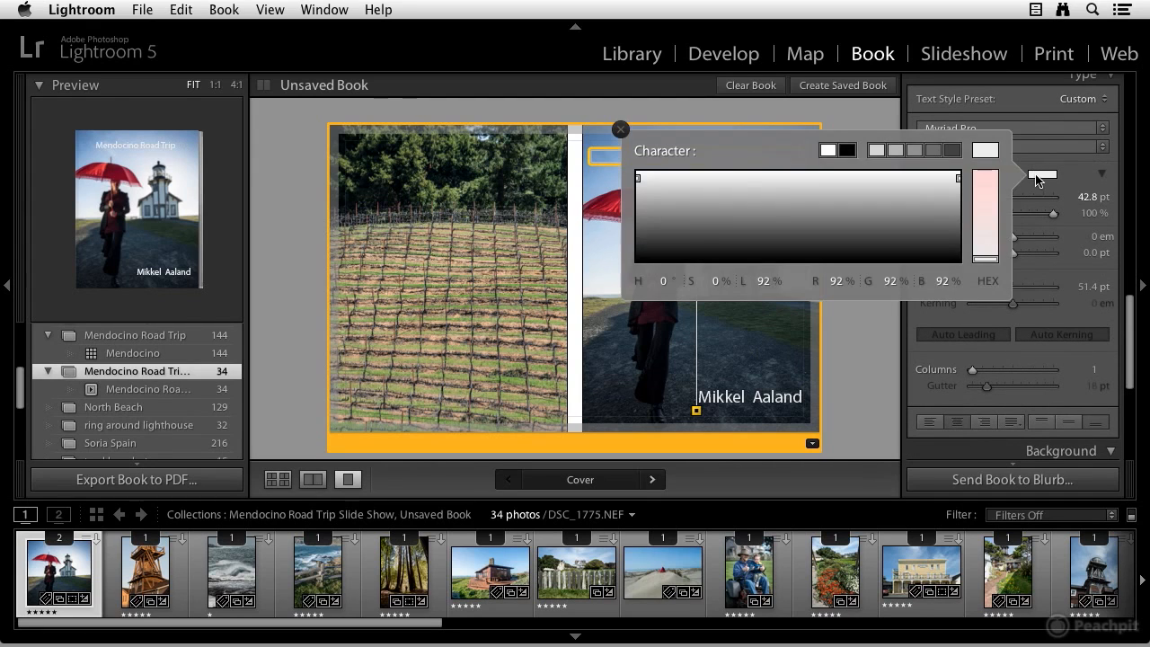
click(659, 237)
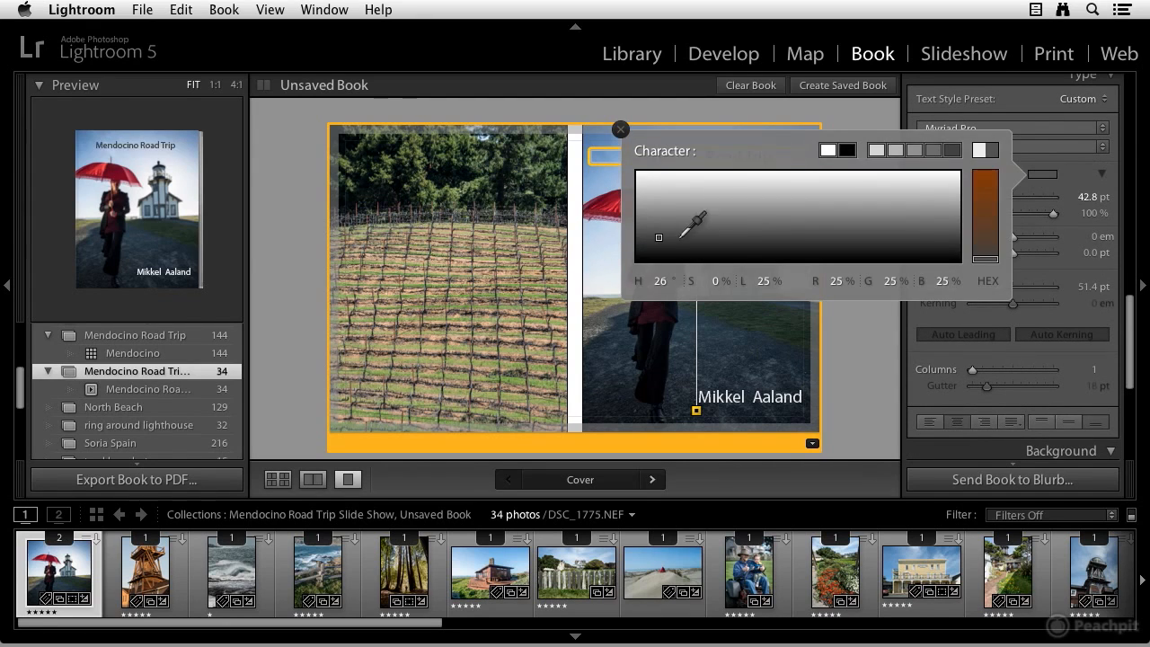
click(617, 128)
drag(998, 196, 1027, 216)
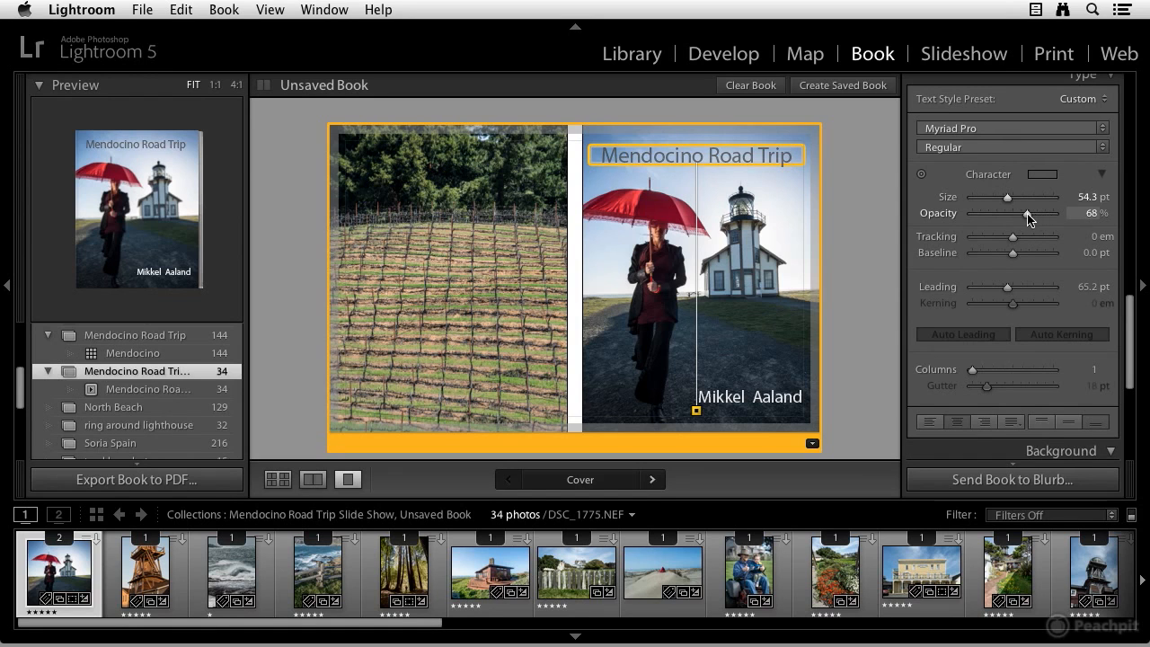
click(858, 210)
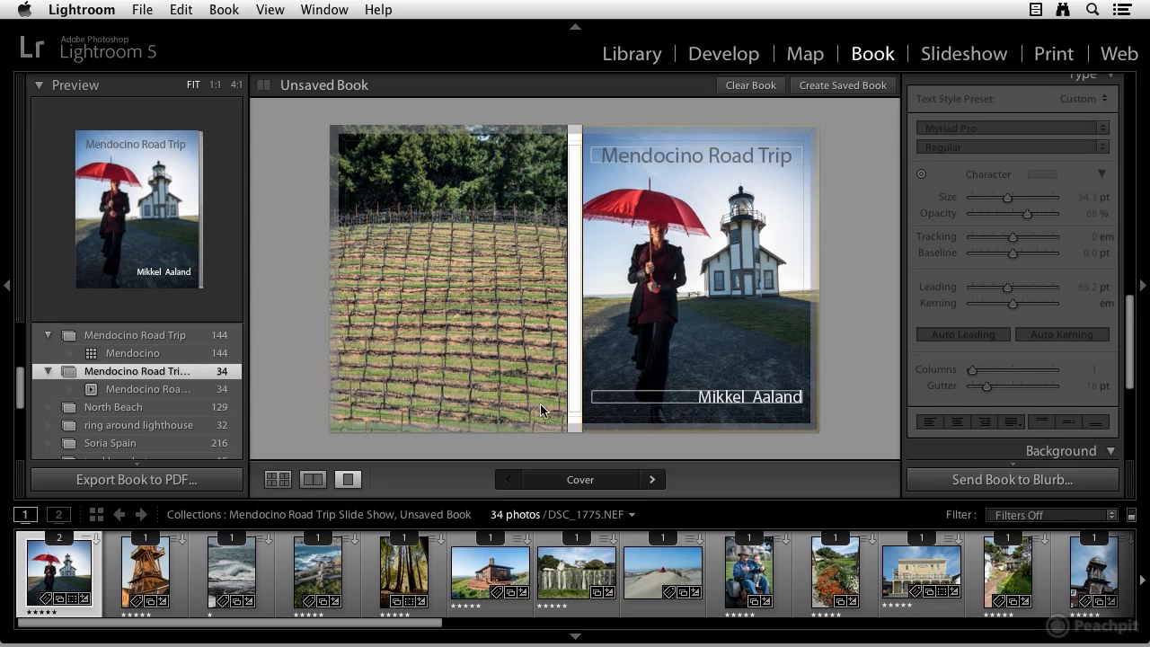
Switch to multi-page view and change page 11's layout to a full-bleed Two-Page Spreads layout
click(278, 480)
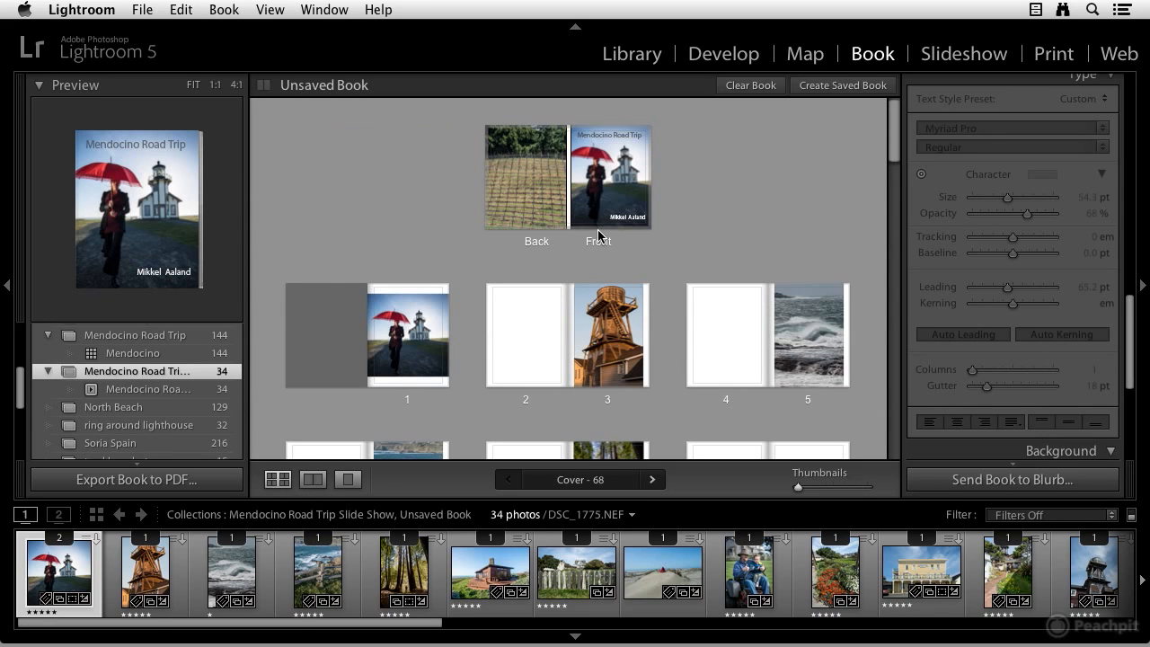
scroll(595, 230, down, 1)
scroll(595, 230, down, 4)
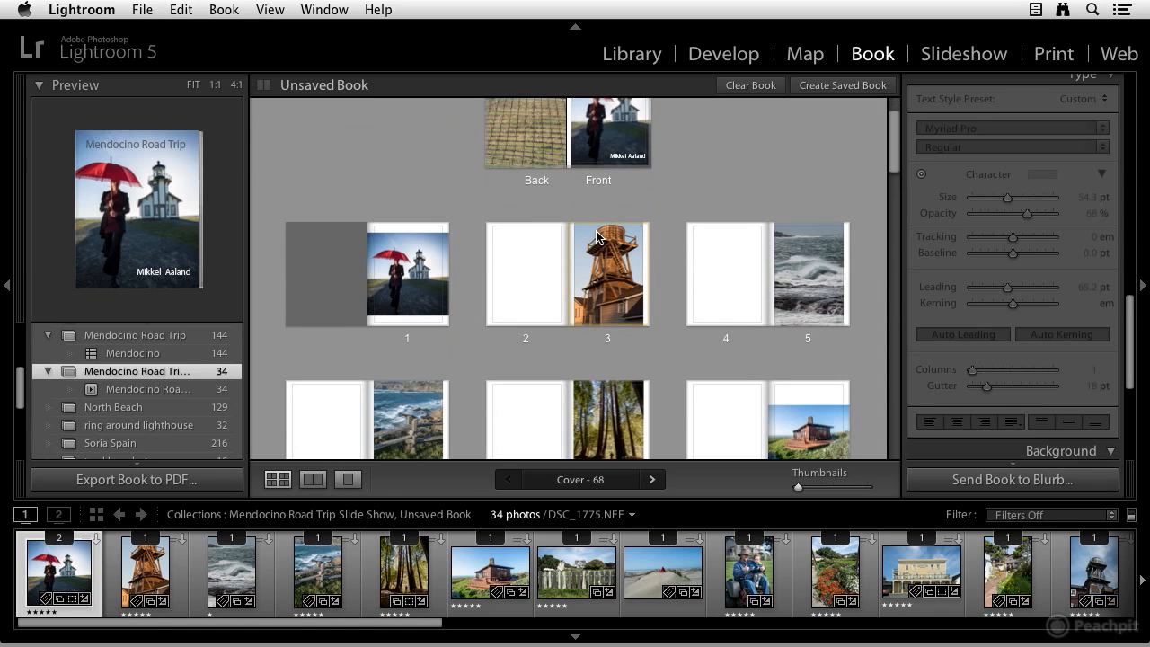
scroll(596, 235, down, 2)
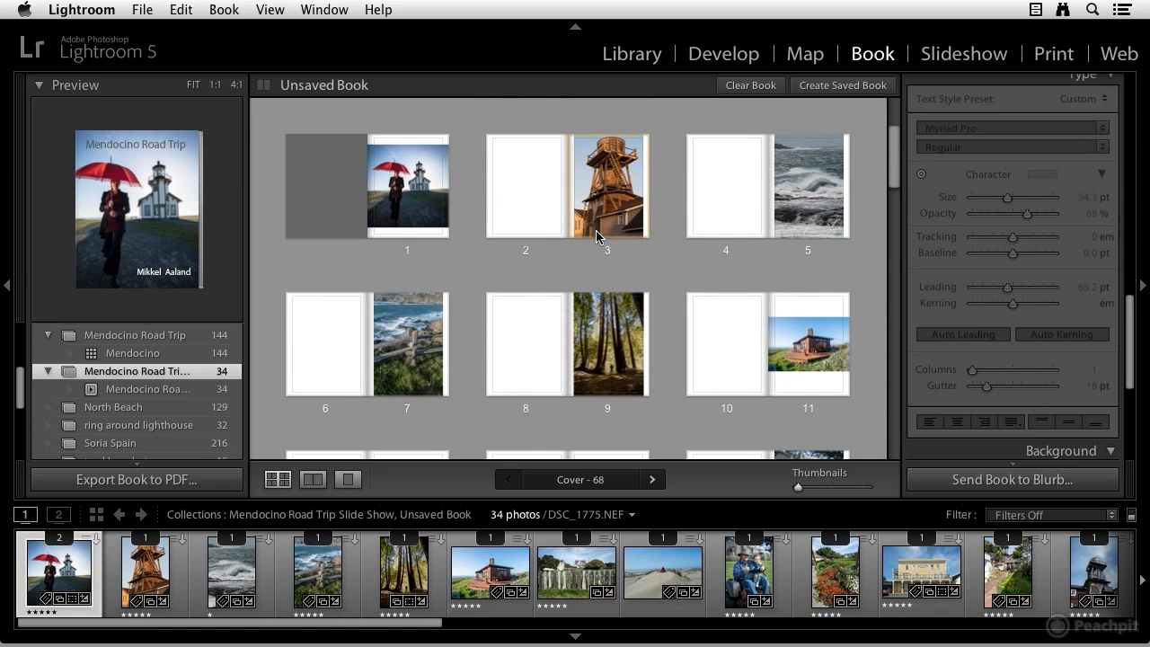
scroll(595, 236, down, 2)
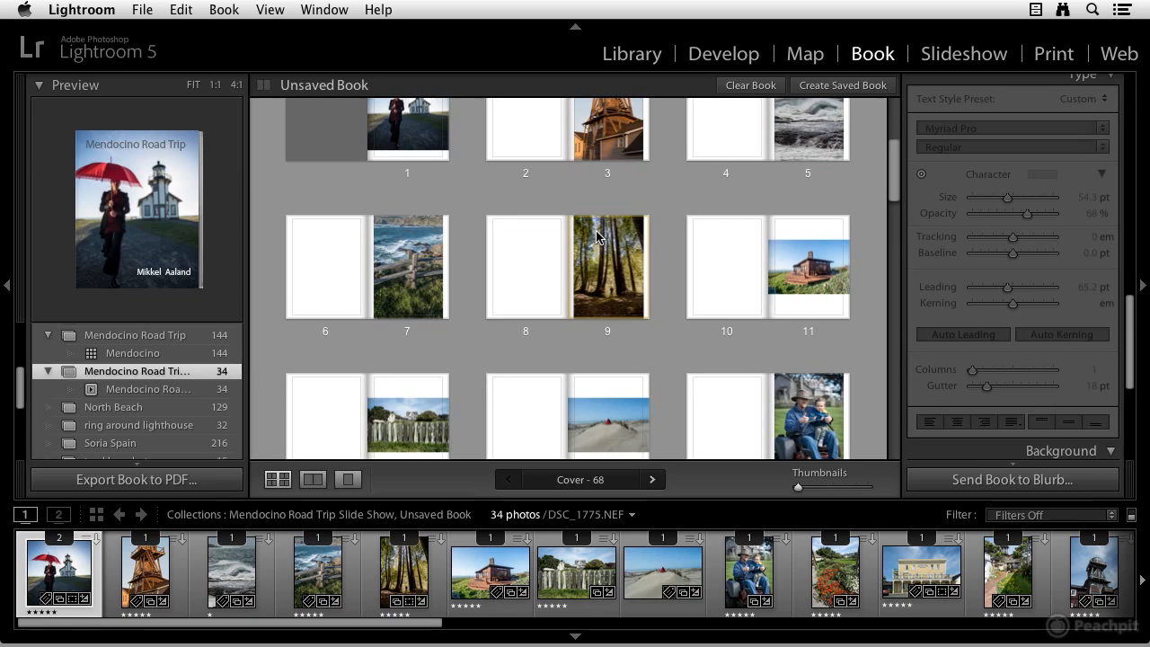
scroll(599, 236, up, 4)
click(830, 346)
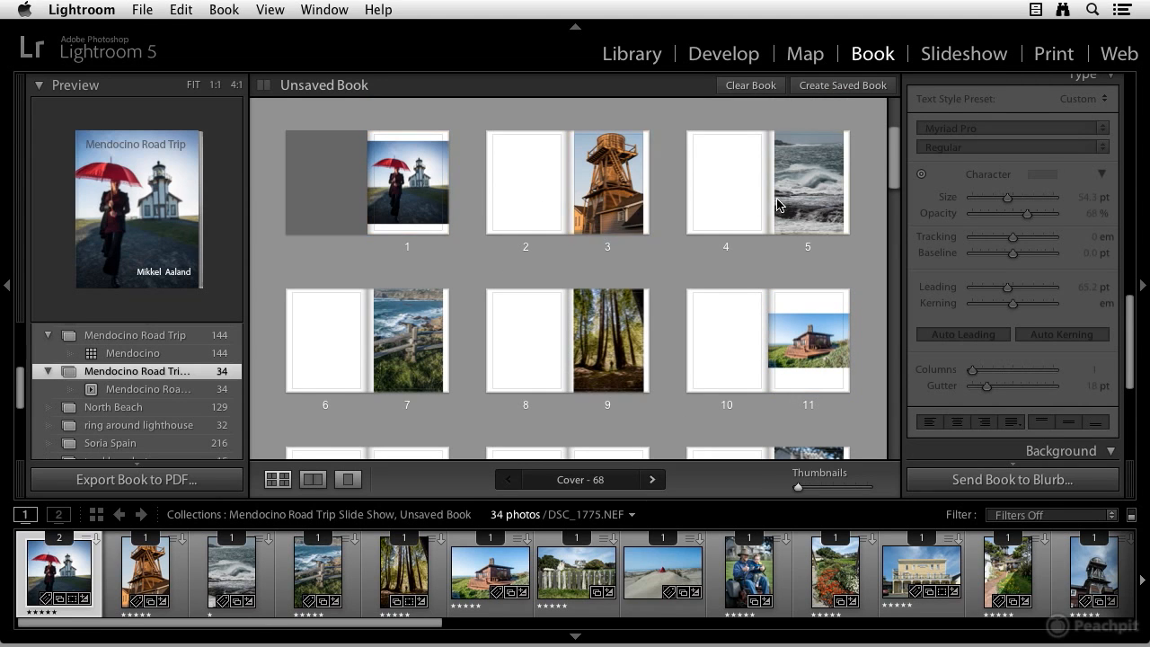
scroll(731, 338, down, 2)
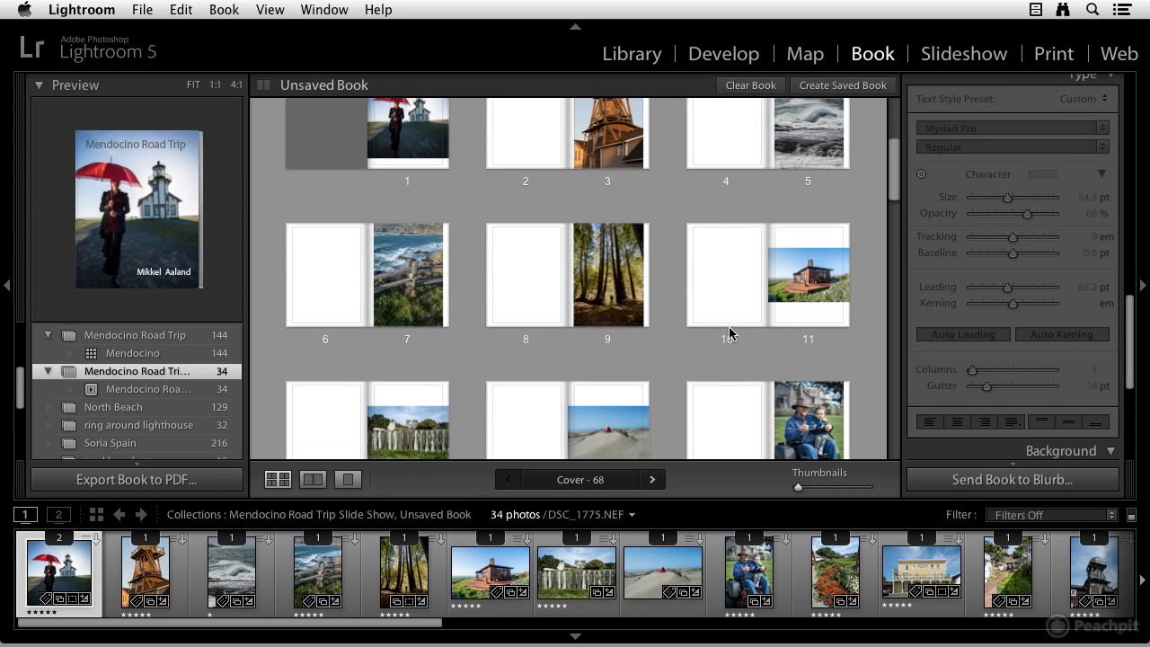
click(822, 288)
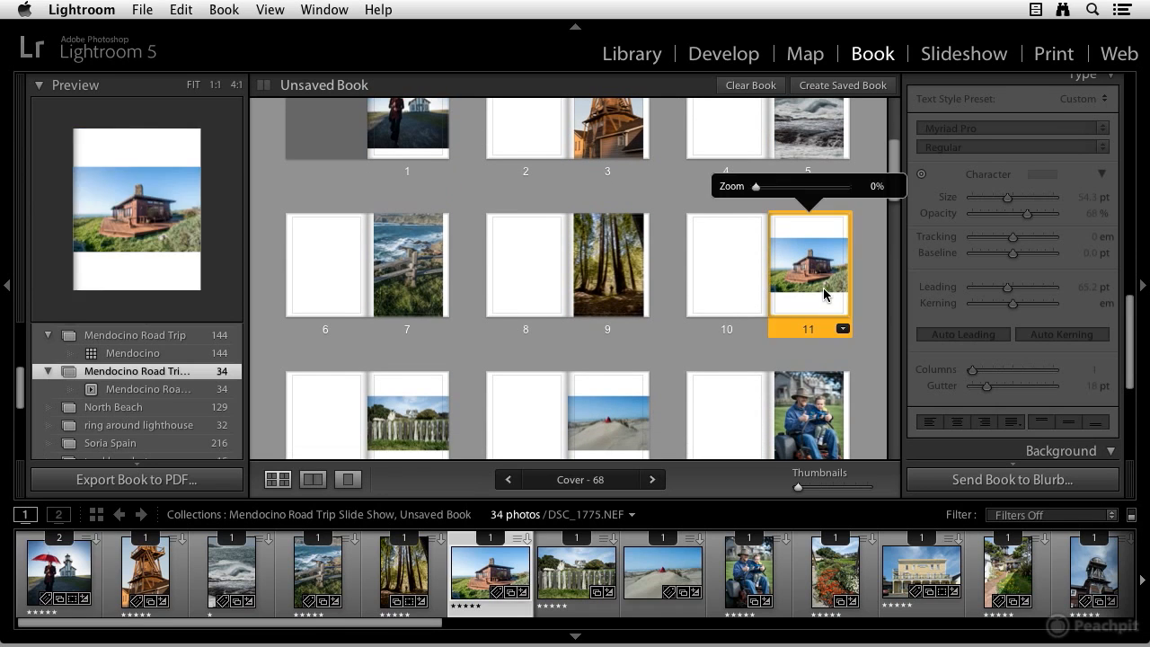
click(843, 330)
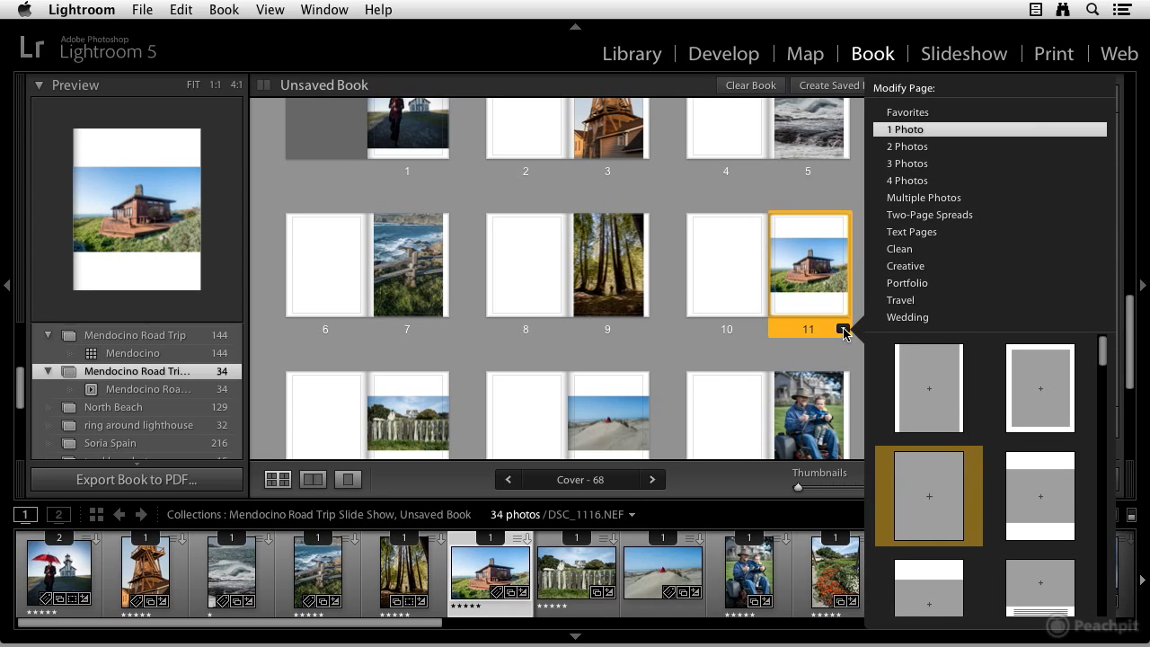
click(942, 220)
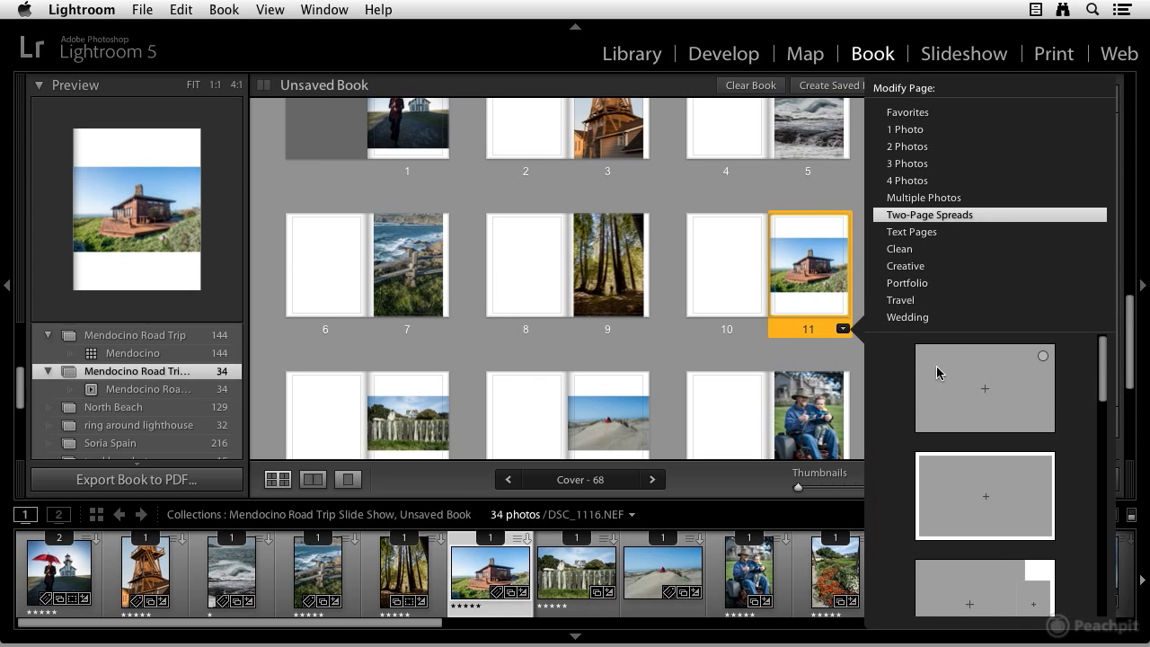
click(971, 390)
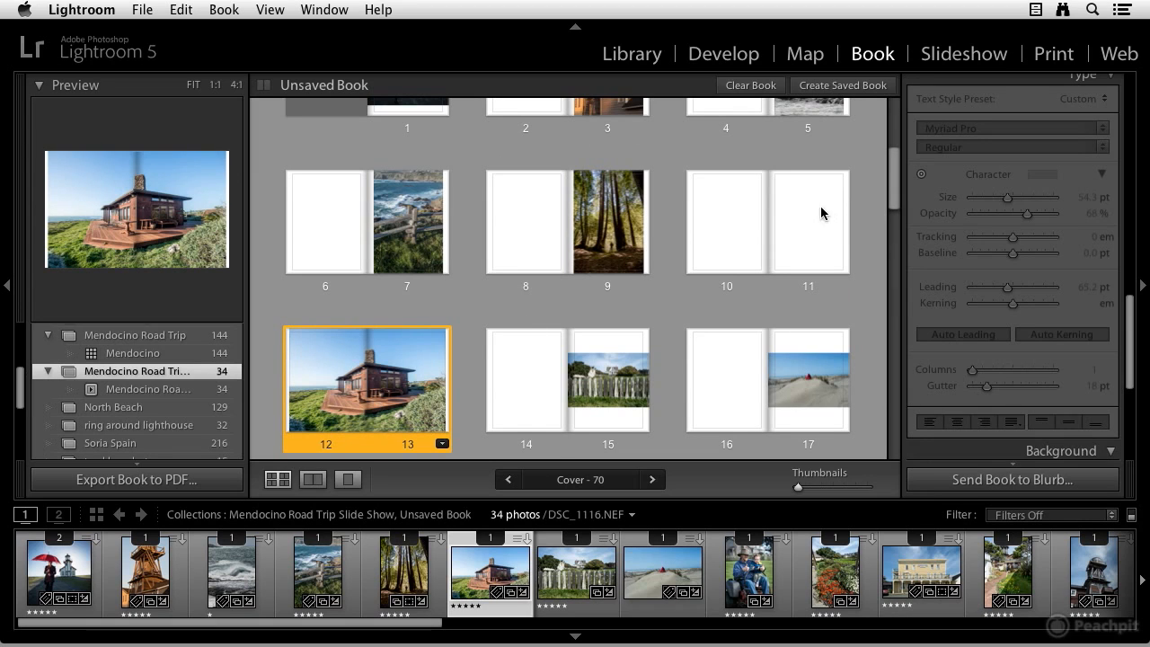
Remove the blank pages 10–11 spread from the book
click(744, 221)
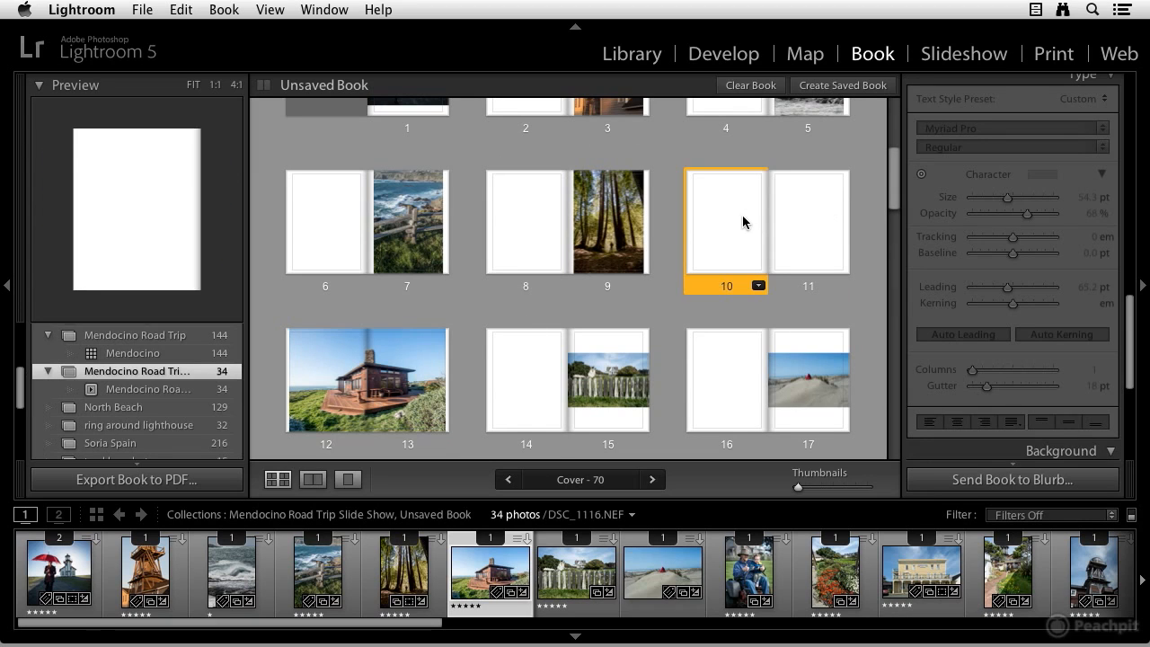
right_click(816, 213)
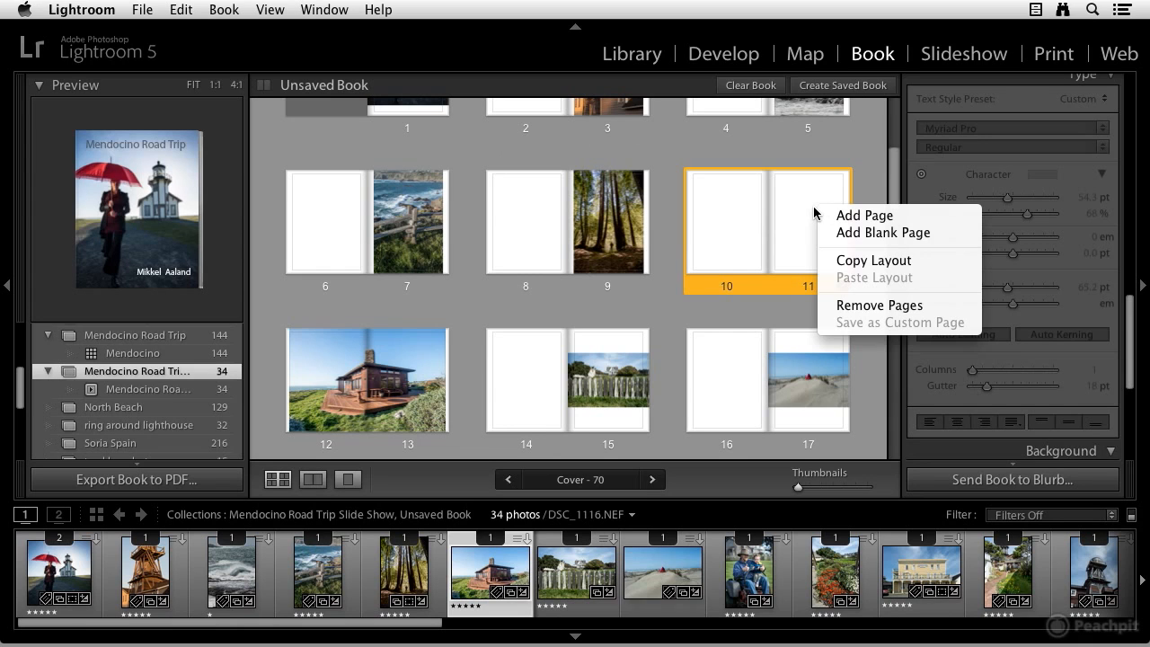
click(864, 307)
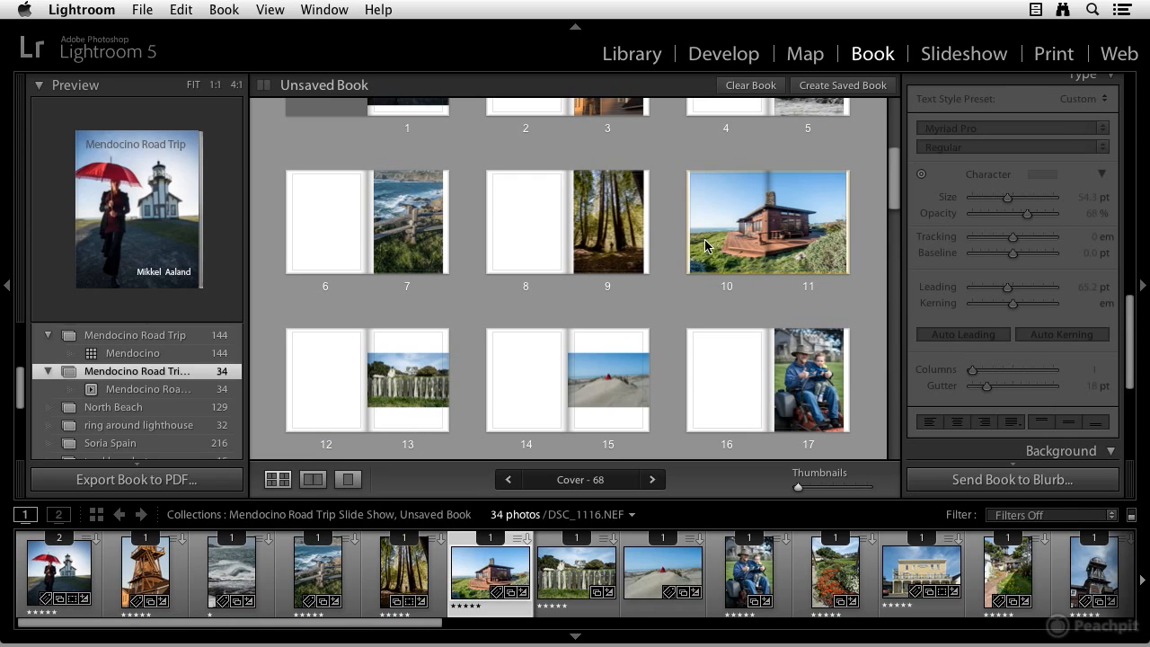
Change page 15's layout to a full-bleed Two-Page Spreads layout
scroll(689, 270, down, 2)
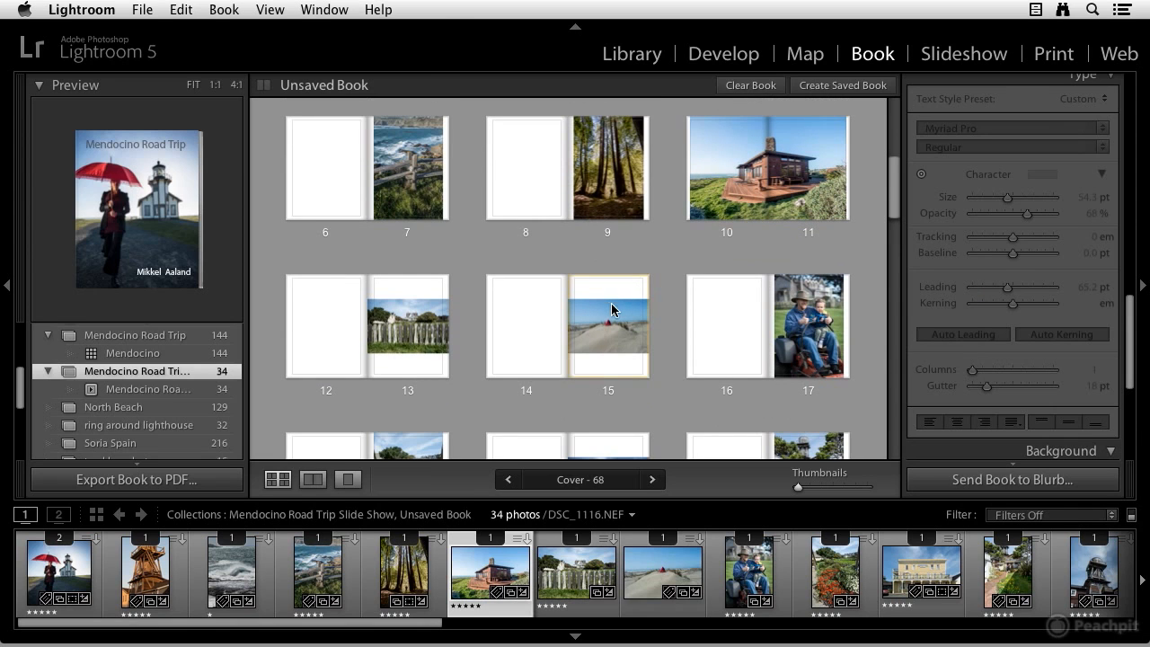
click(617, 344)
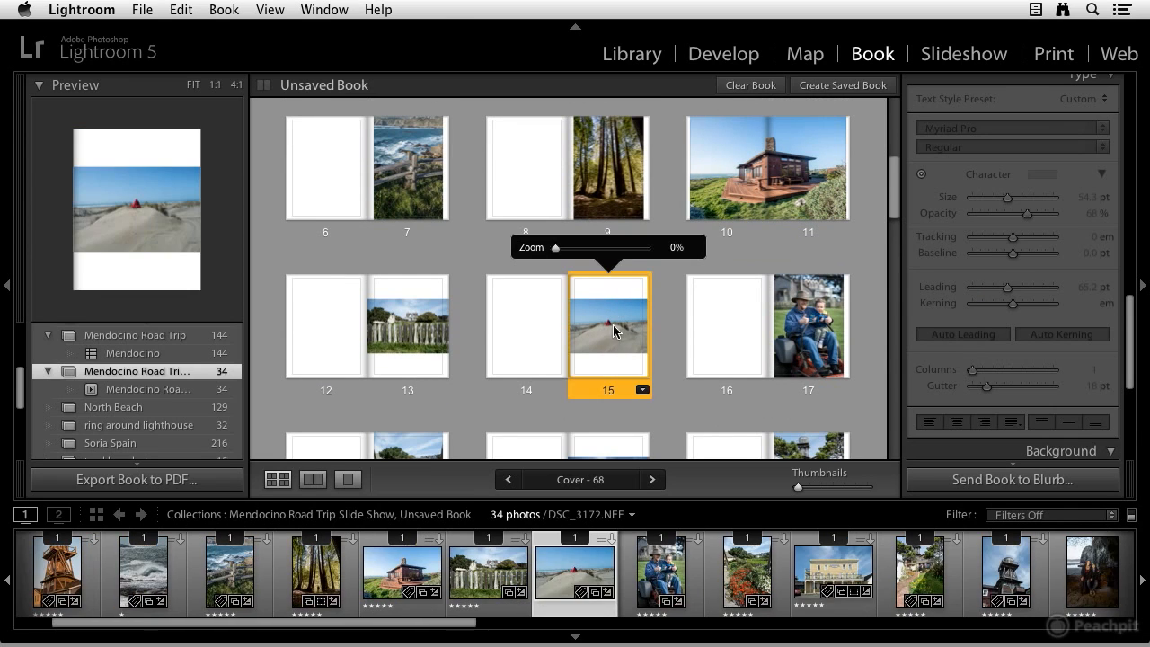
click(643, 390)
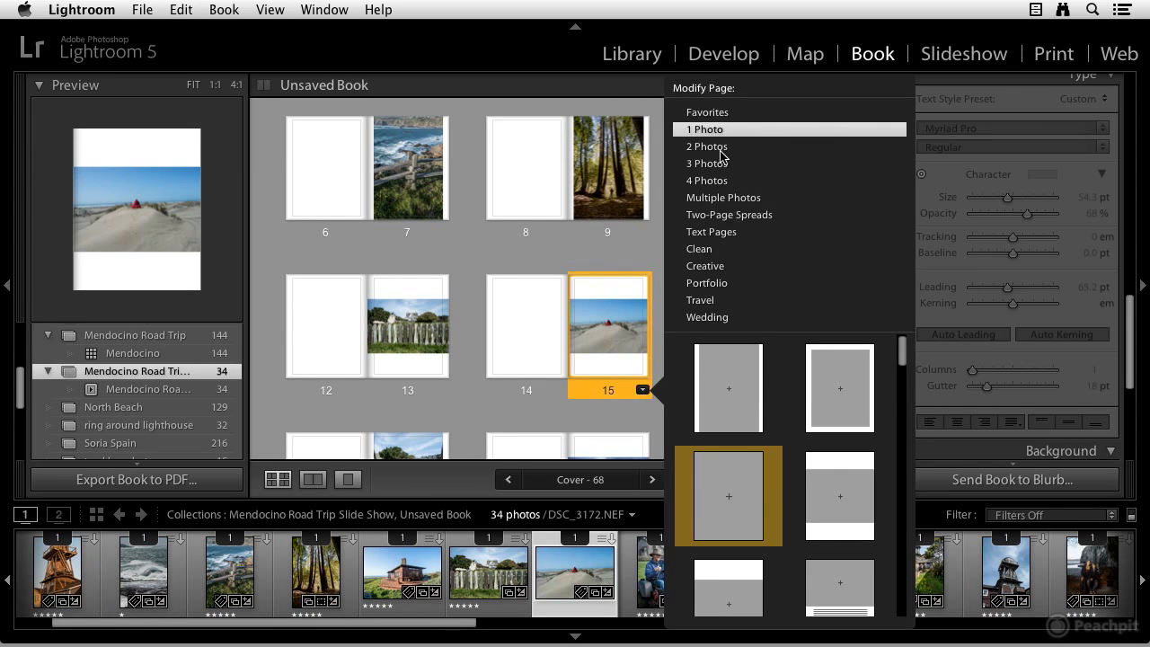
click(725, 216)
click(790, 377)
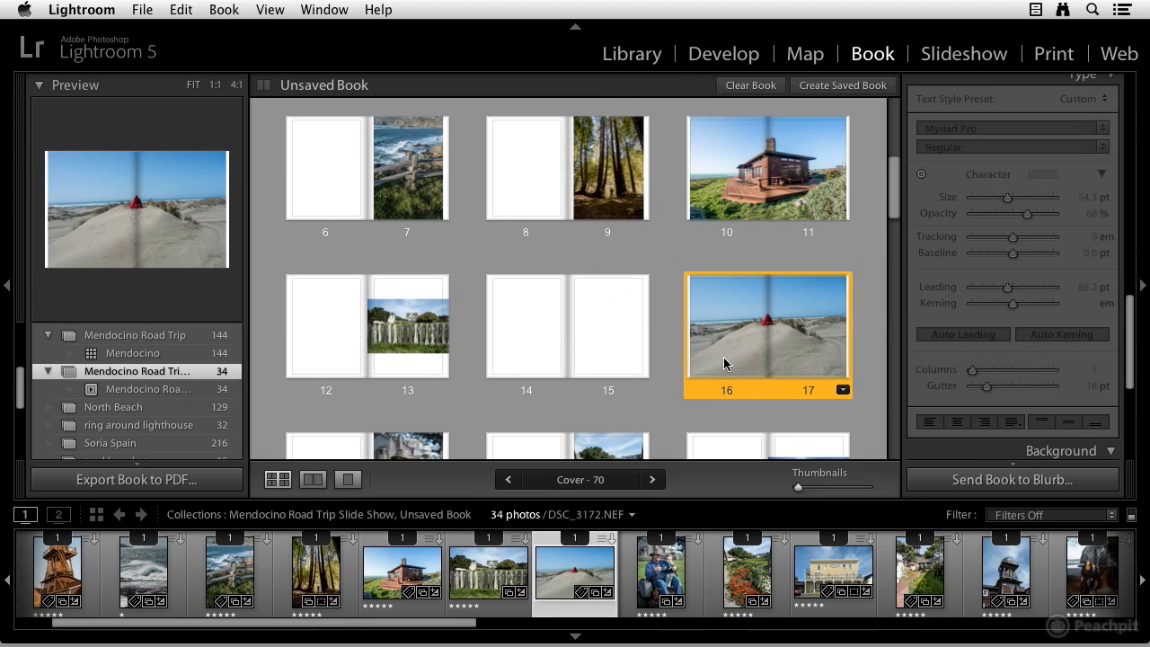
Remove the blank pages 14–15 spread from the book
click(562, 331)
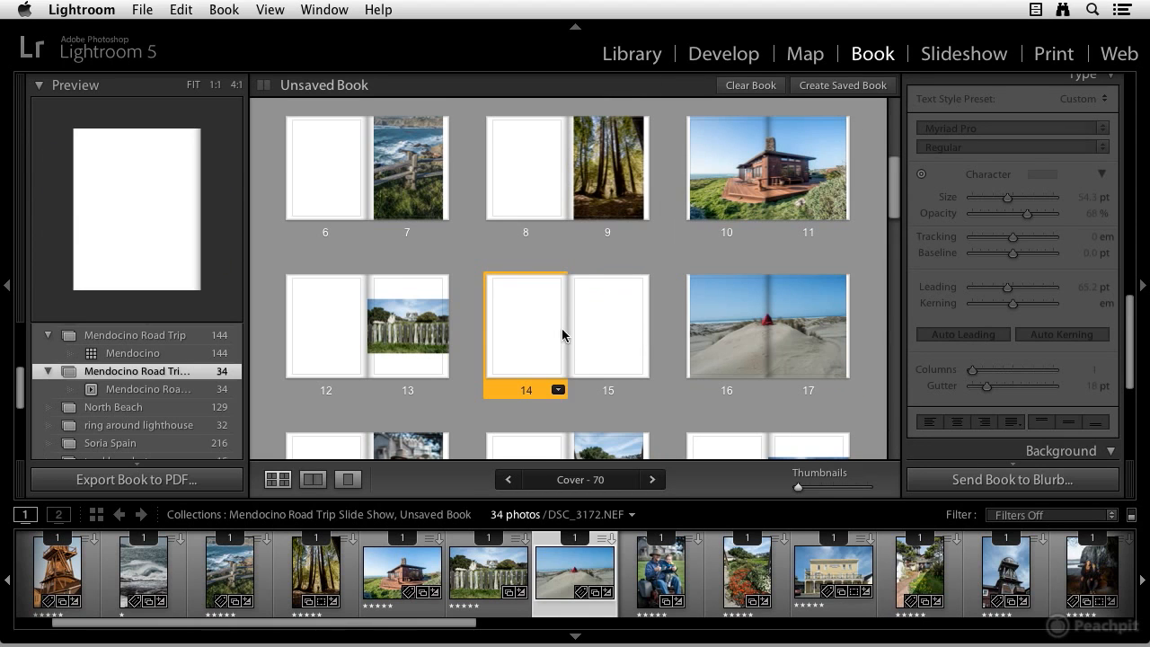
right_click(613, 332)
click(701, 429)
Zoom the photo on page 19 to 25% within its cell
scroll(683, 350, up, 2)
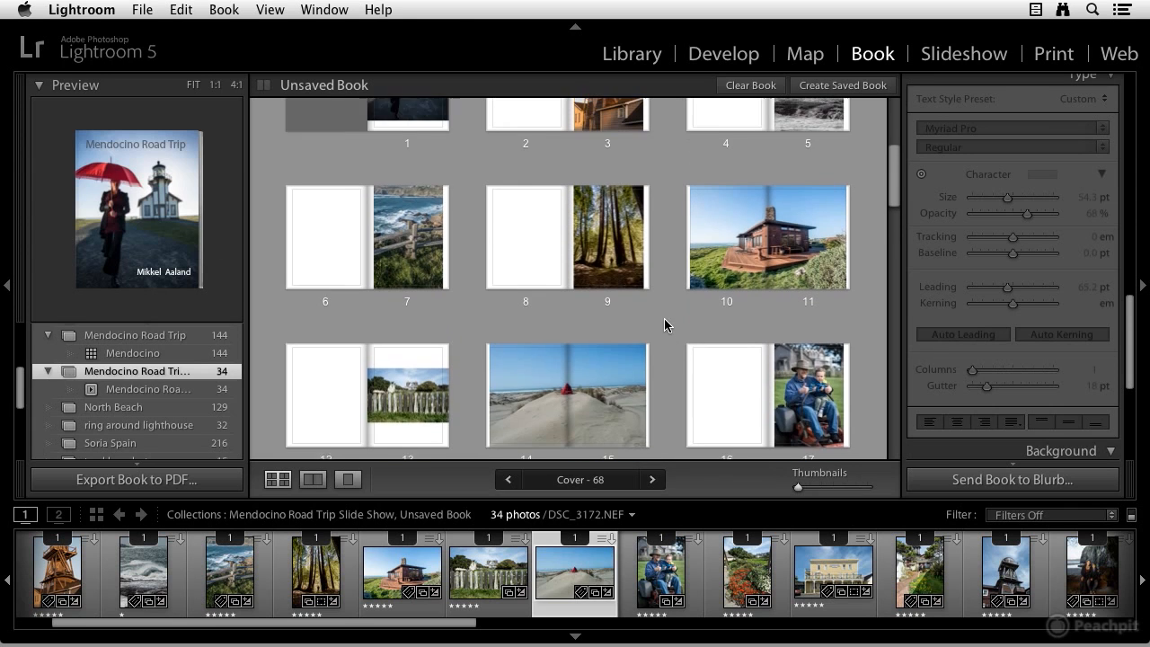
scroll(665, 325, up, 5)
scroll(634, 341, down, 6)
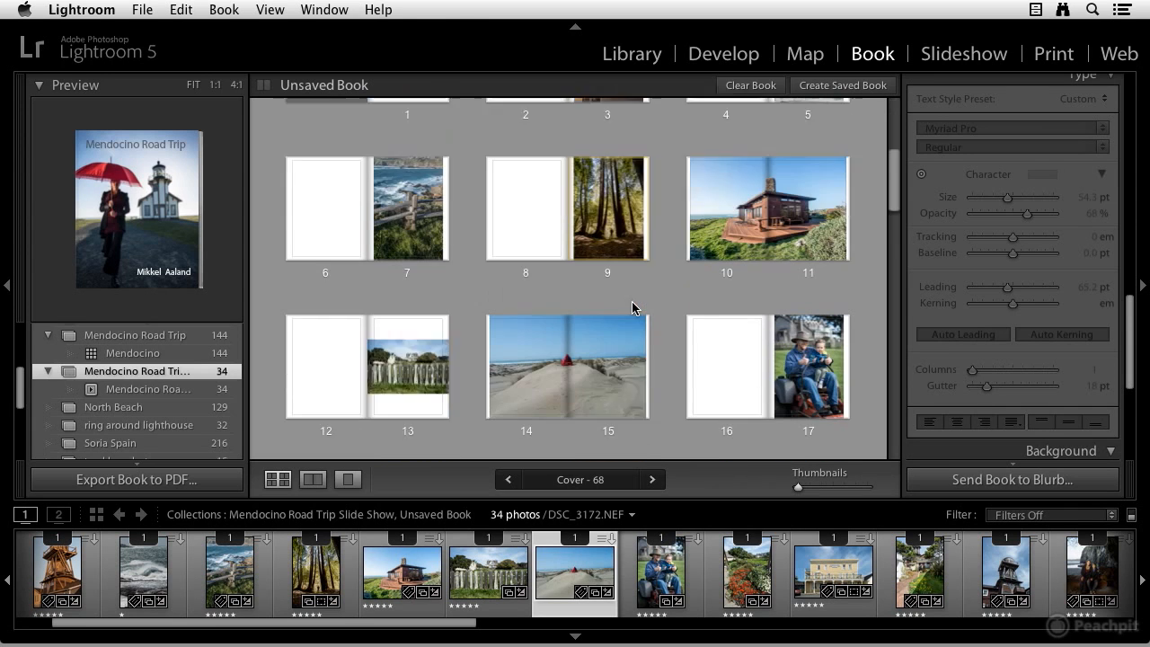
scroll(632, 308, down, 4)
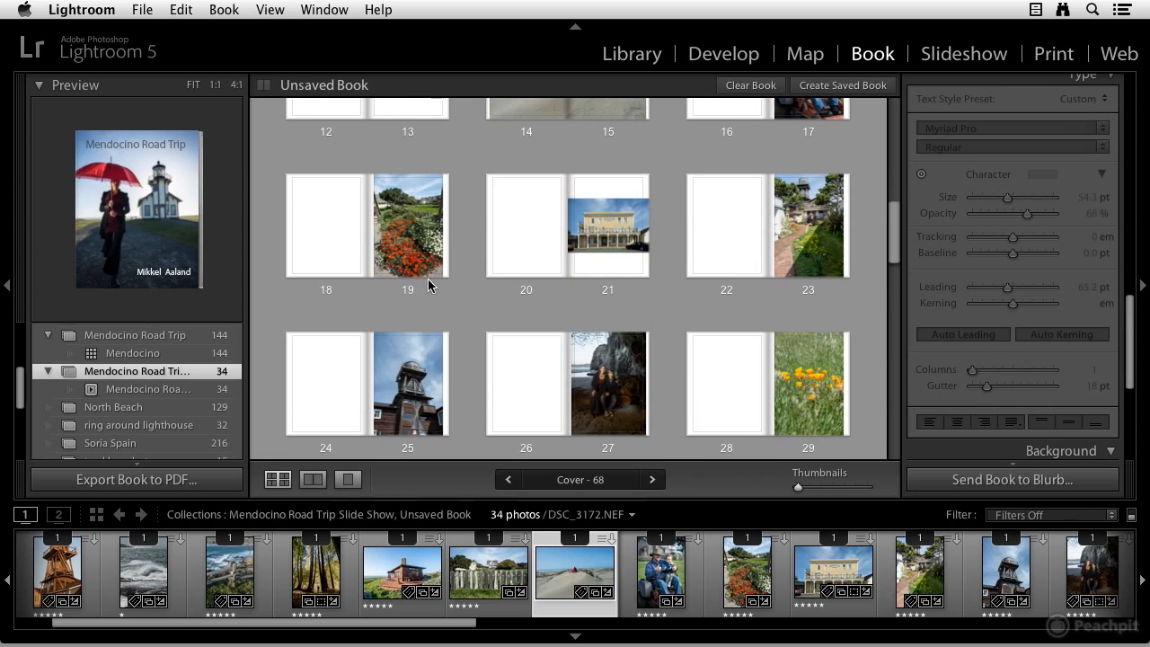
click(415, 237)
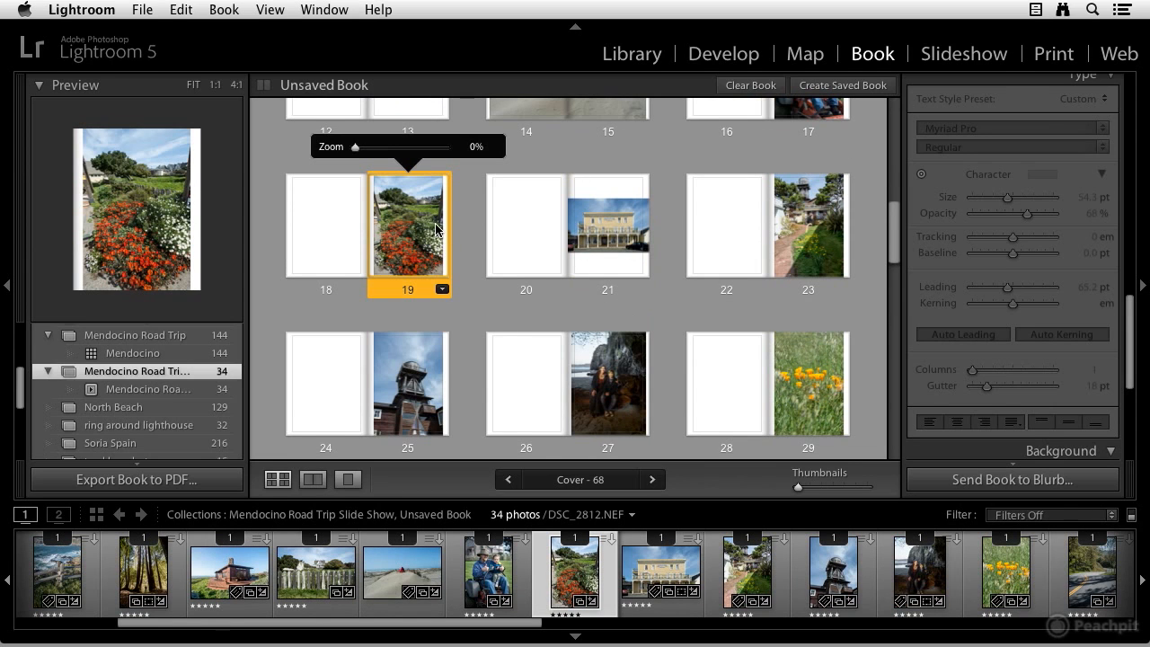
drag(357, 155, 381, 155)
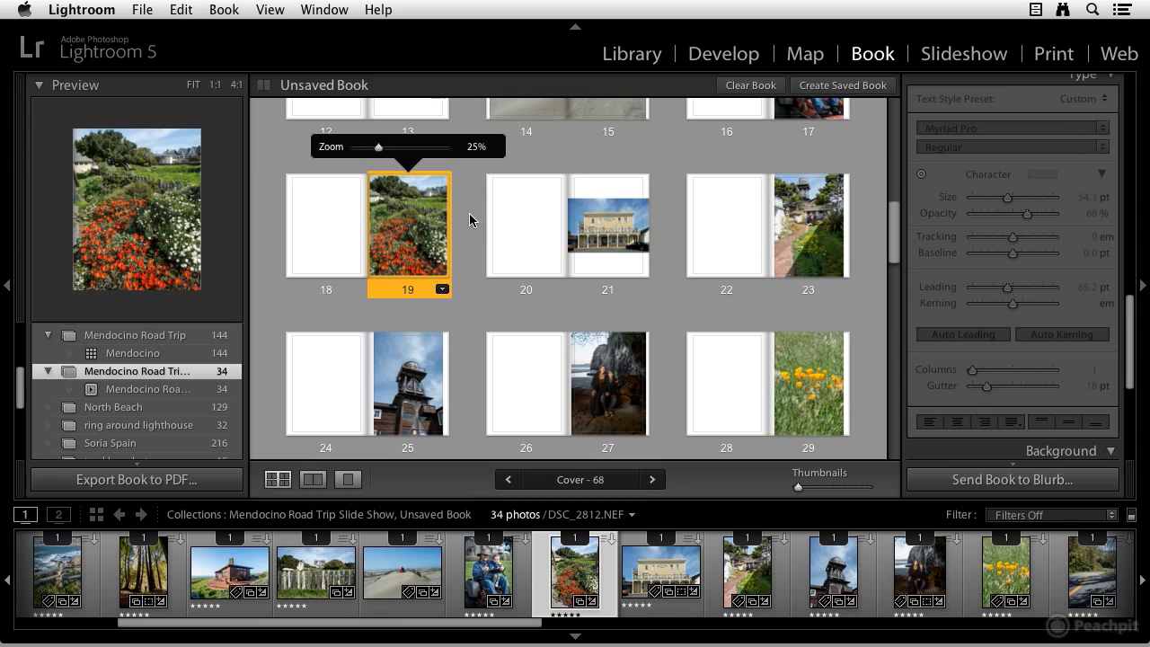
Review the book's pages and the Text, Type and Background settings
scroll(468, 228, up, 3)
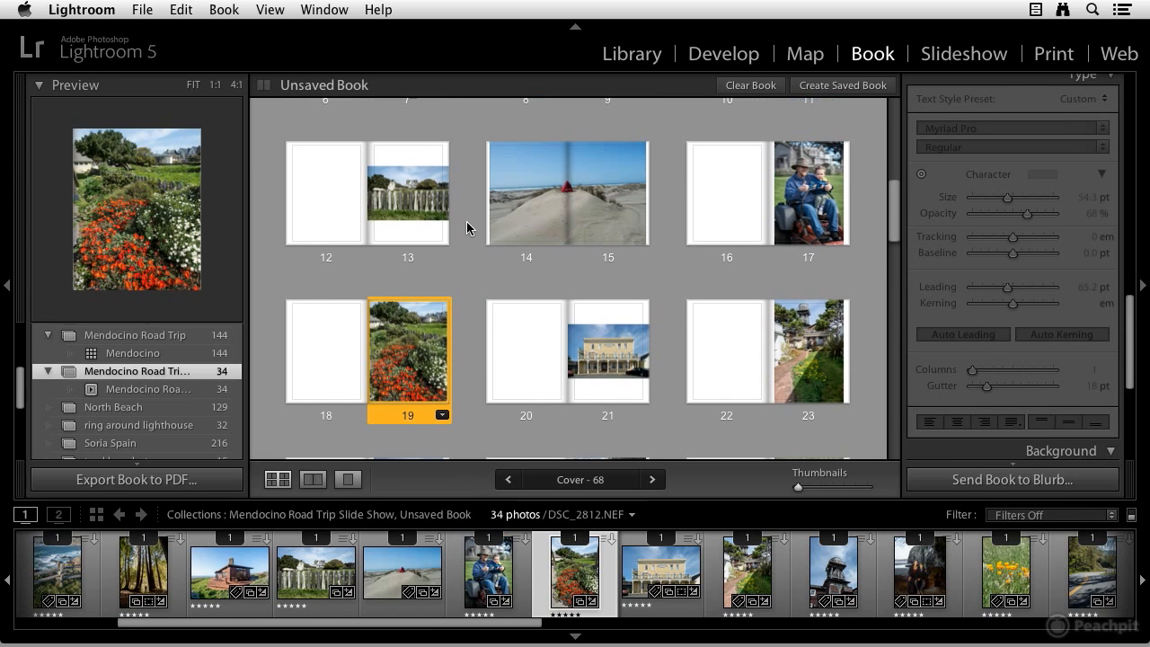
scroll(499, 230, up, 5)
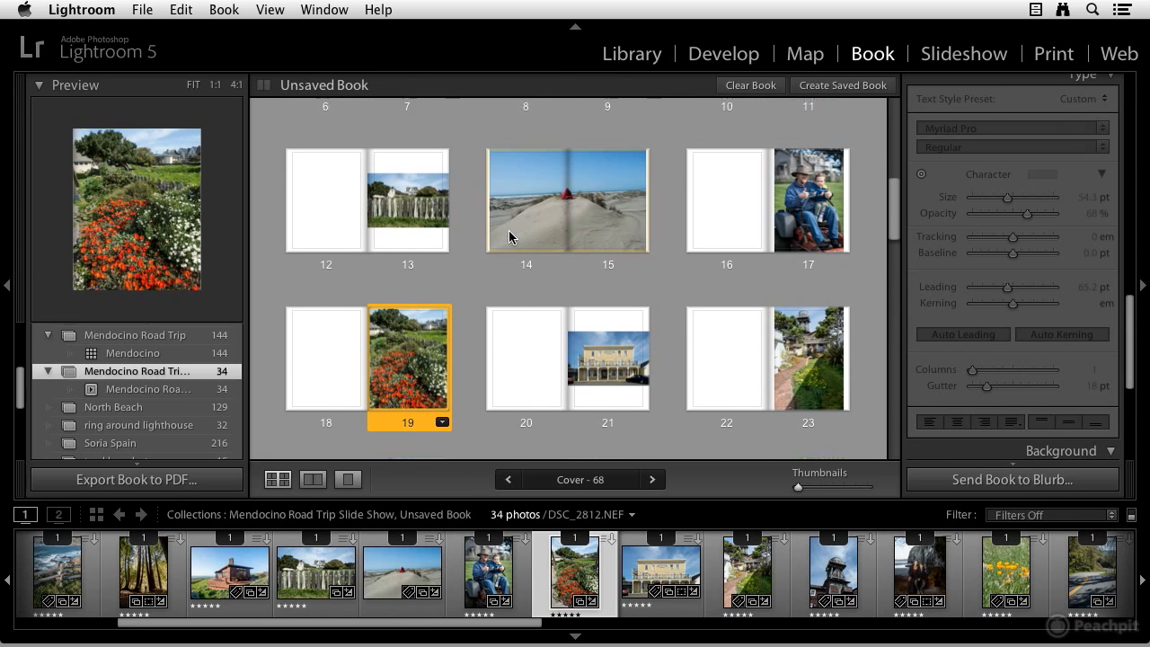
scroll(511, 231, up, 3)
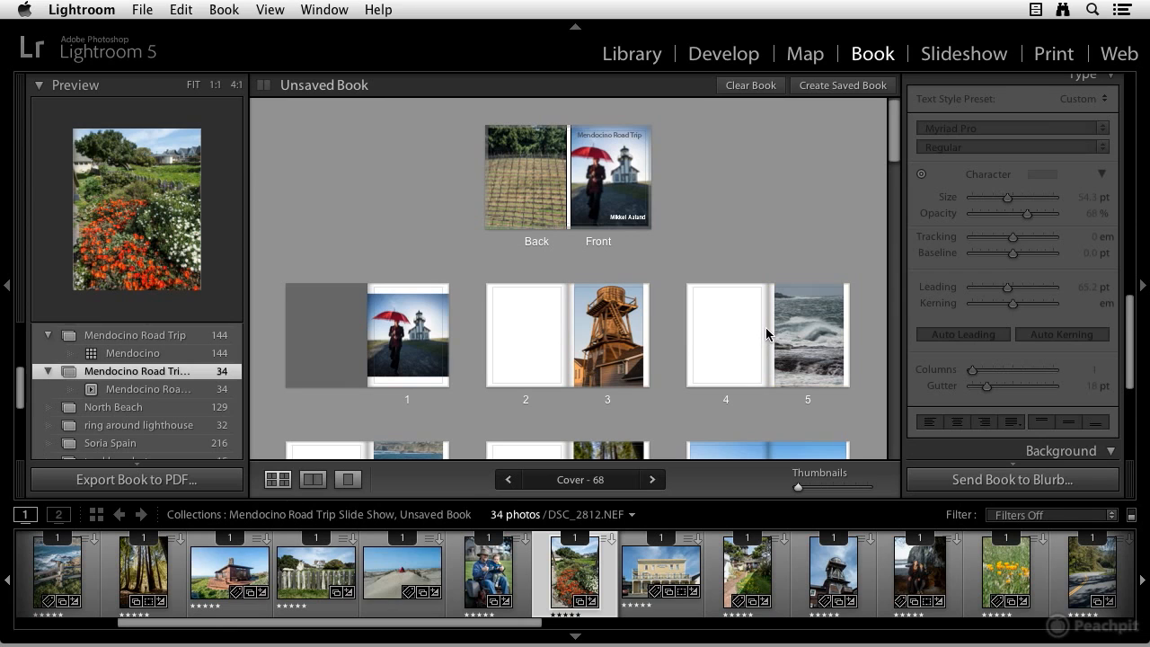
click(814, 330)
scroll(1012, 297, up, 5)
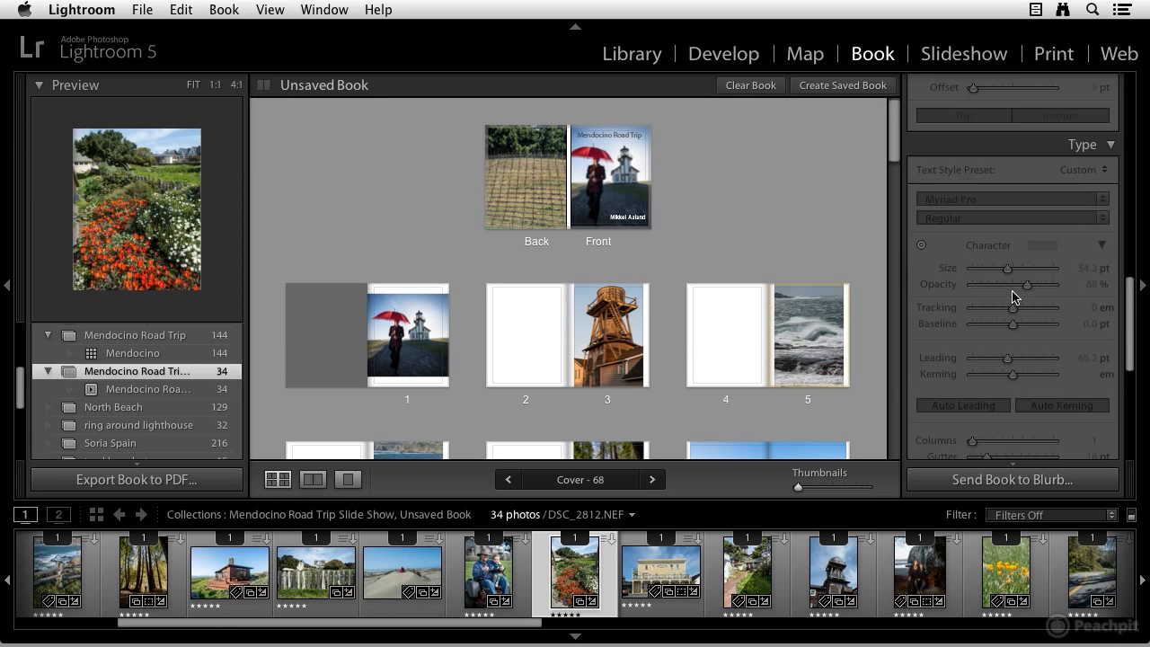
scroll(1012, 298, up, 2)
scroll(1078, 286, down, 3)
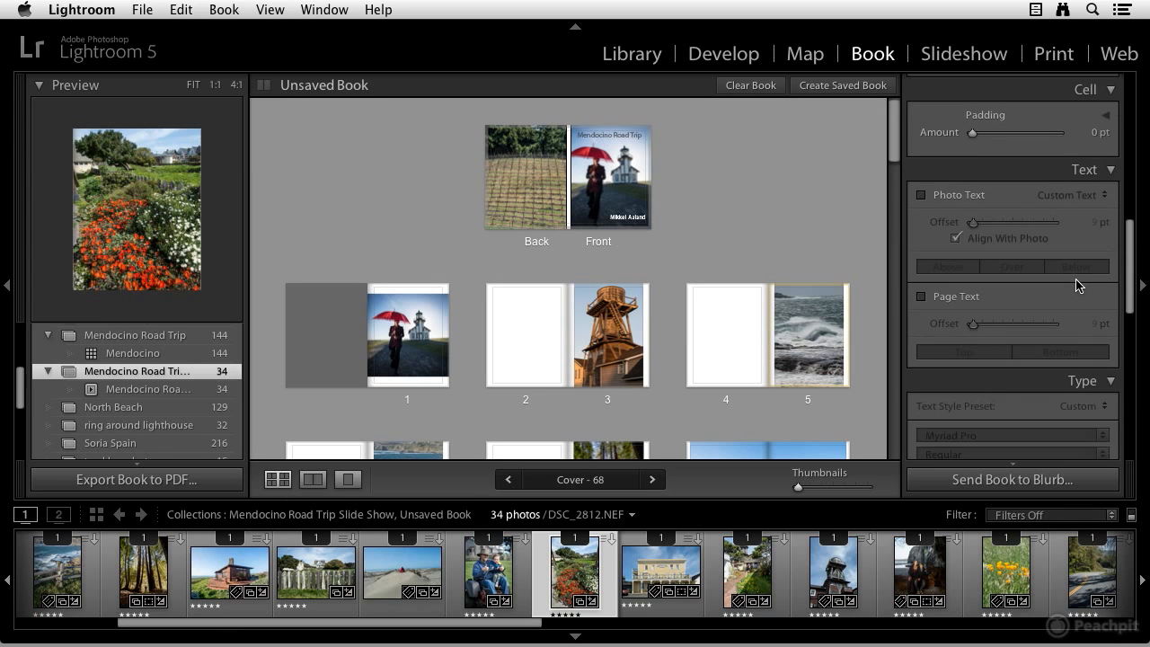
scroll(1068, 288, down, 8)
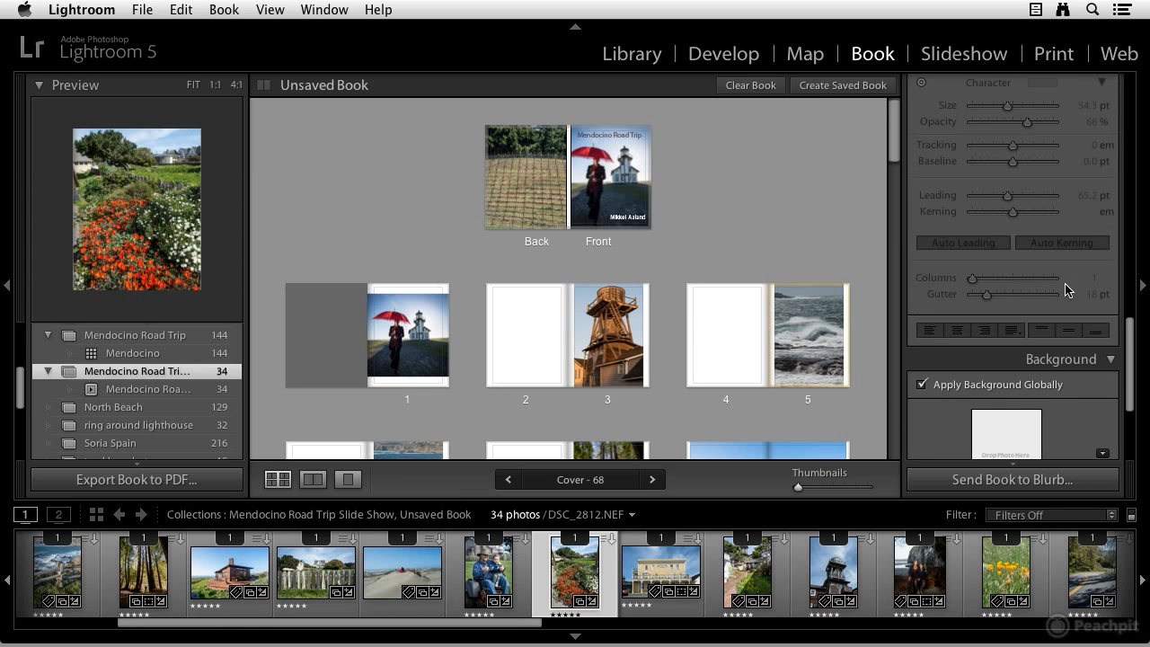
scroll(1062, 291, down, 5)
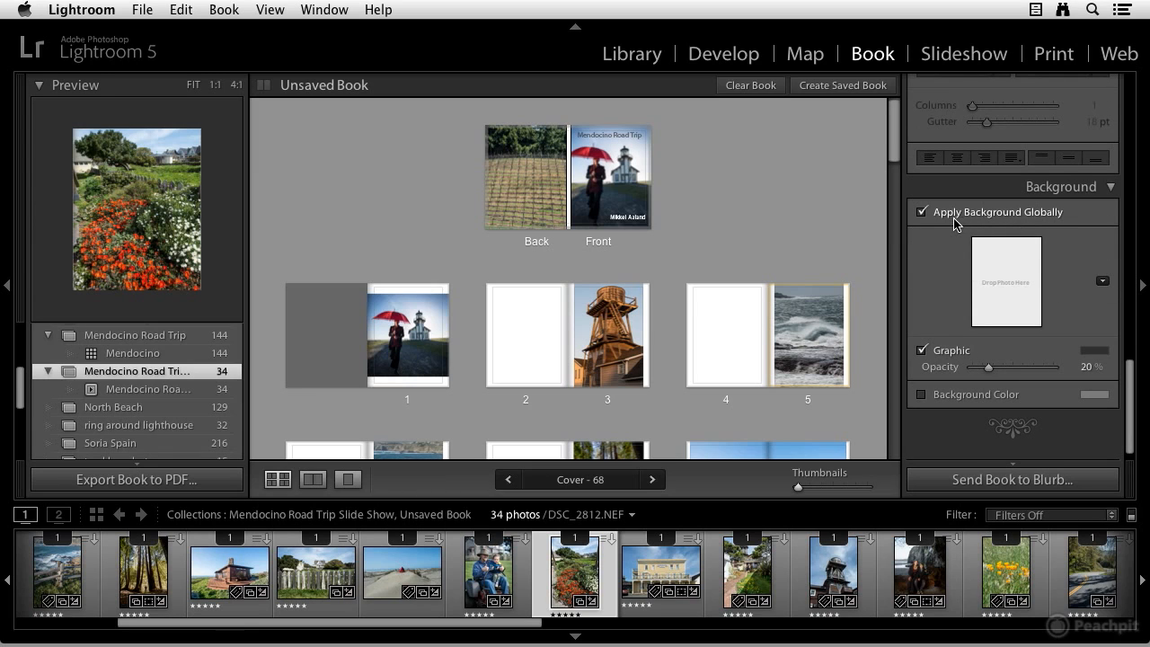
scroll(1042, 312, down, 1)
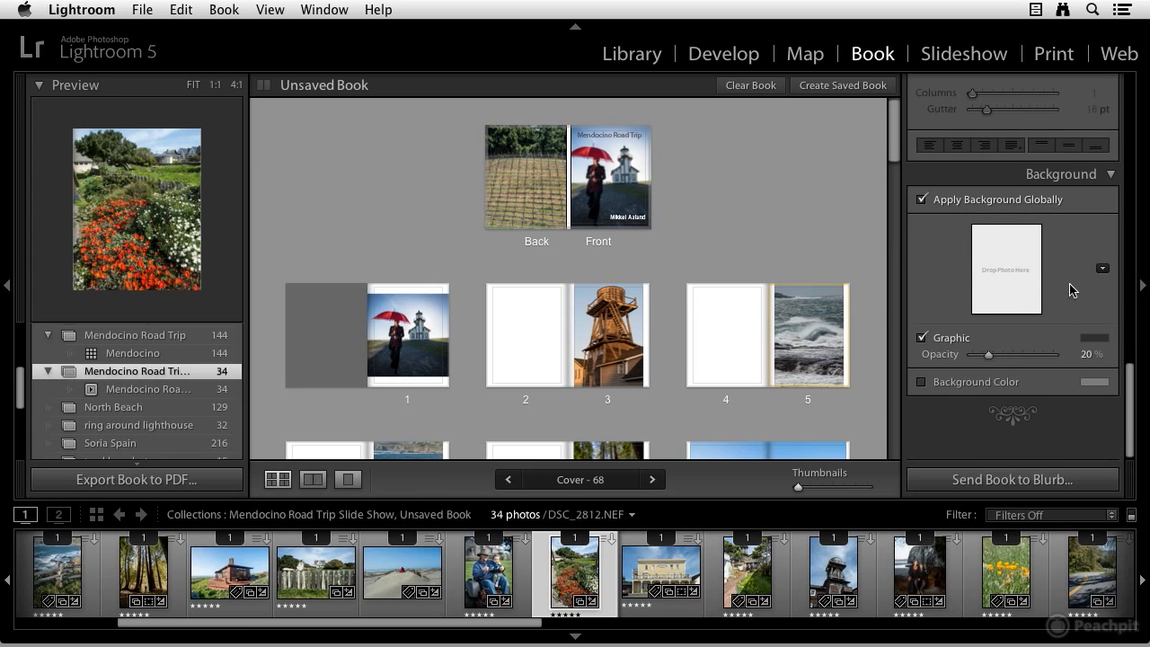
scroll(988, 368, up, 10)
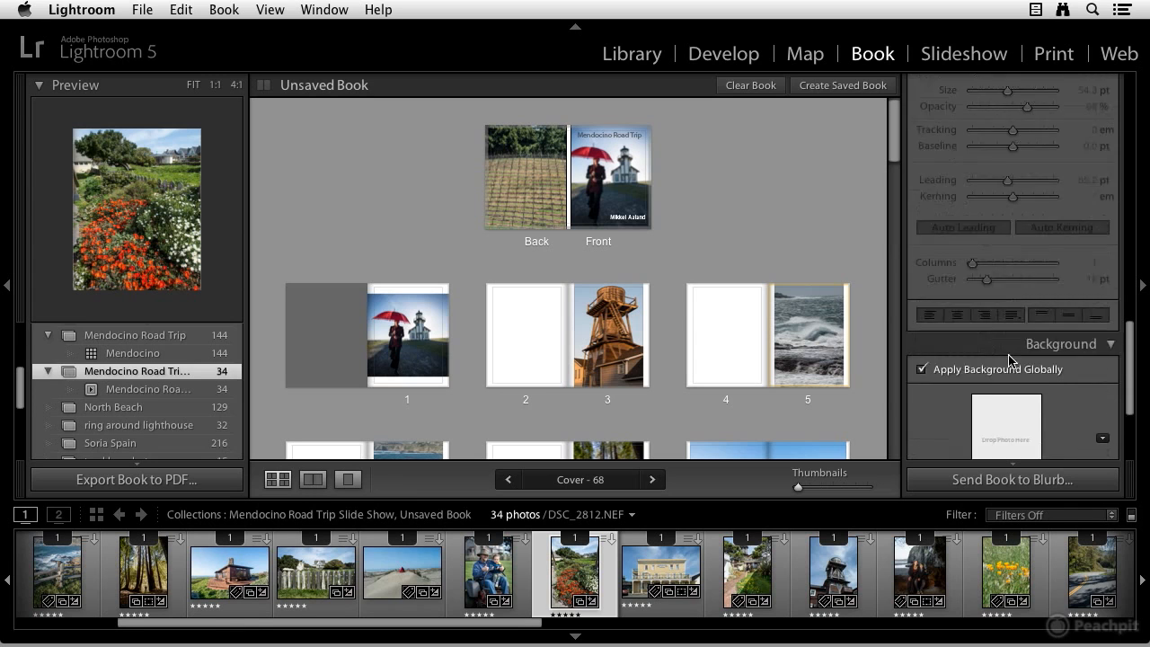
scroll(1008, 358, up, 2)
scroll(1004, 353, up, 4)
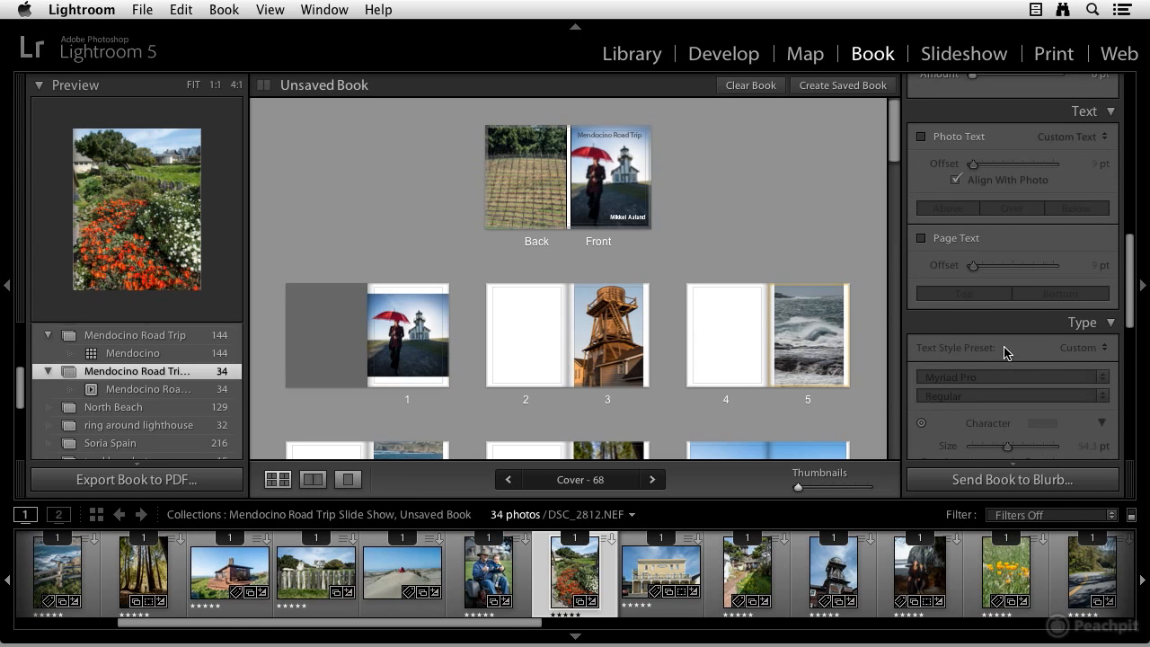
scroll(1004, 352, down, 5)
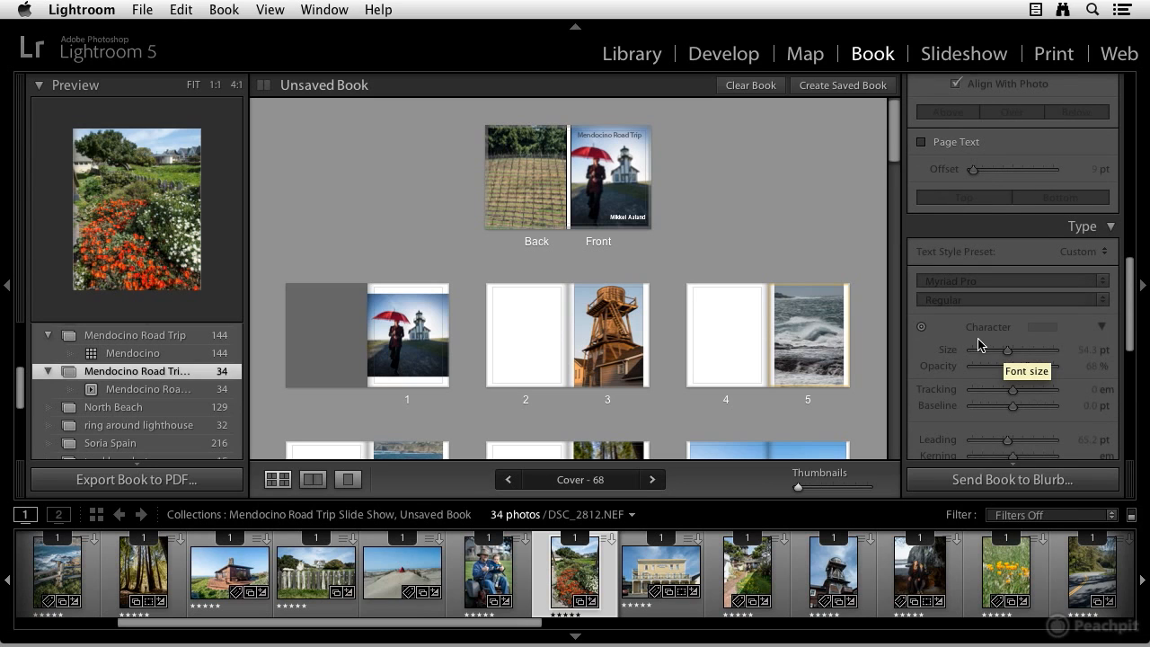
scroll(1005, 351, up, 15)
scroll(1005, 347, up, 7)
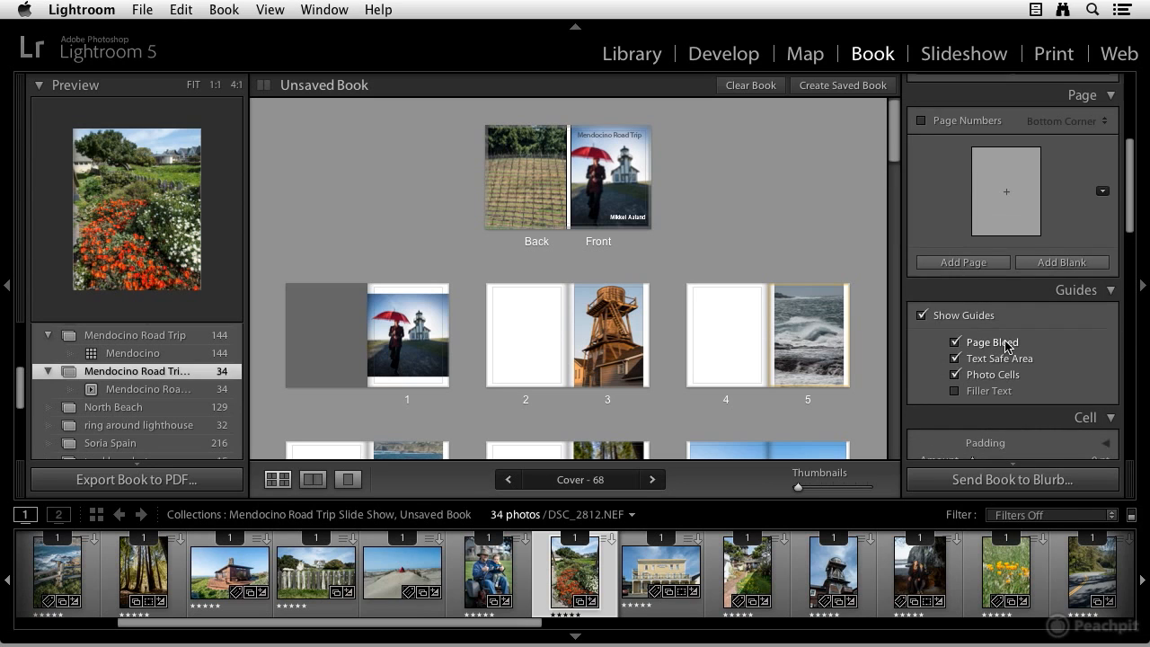
scroll(559, 267, down, 4)
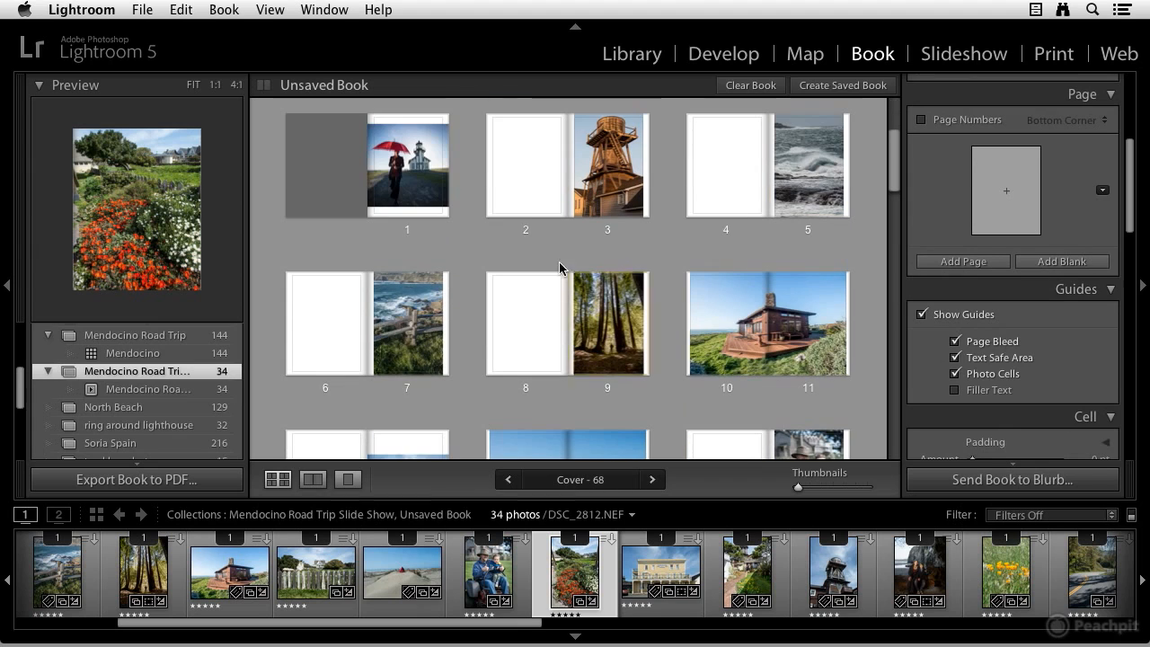
Move the house two-page spread up to follow page 1
click(715, 309)
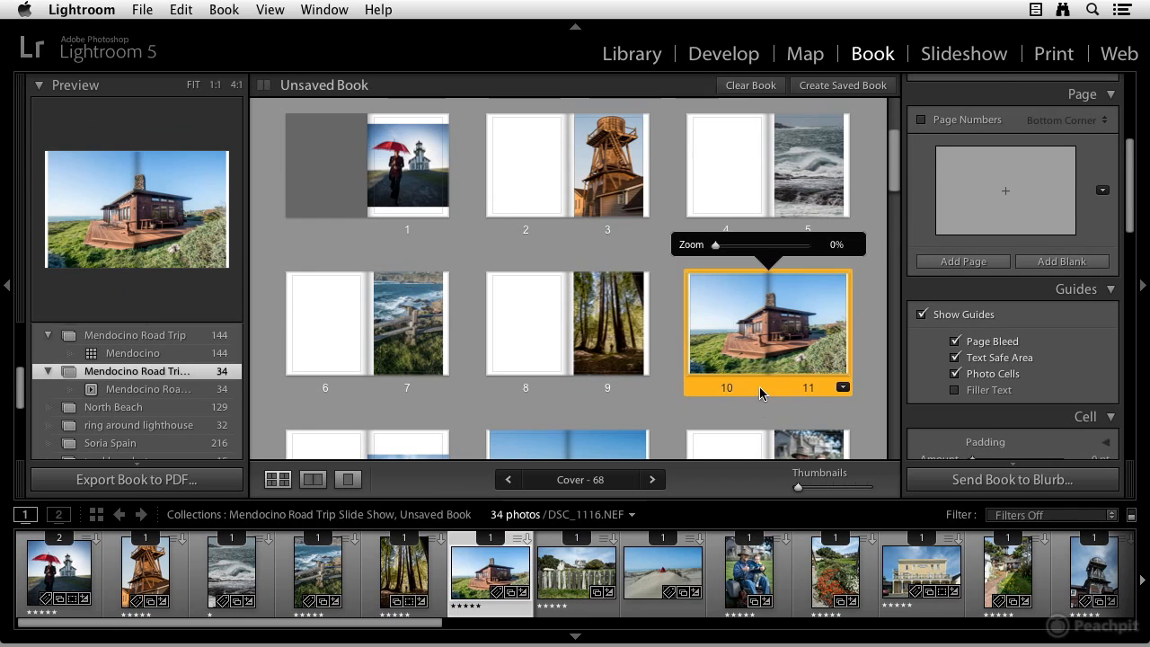
mouse_move(771, 386)
mouse_down()
mouse_move(596, 286)
mouse_move(440, 235)
mouse_move(480, 223)
mouse_up()
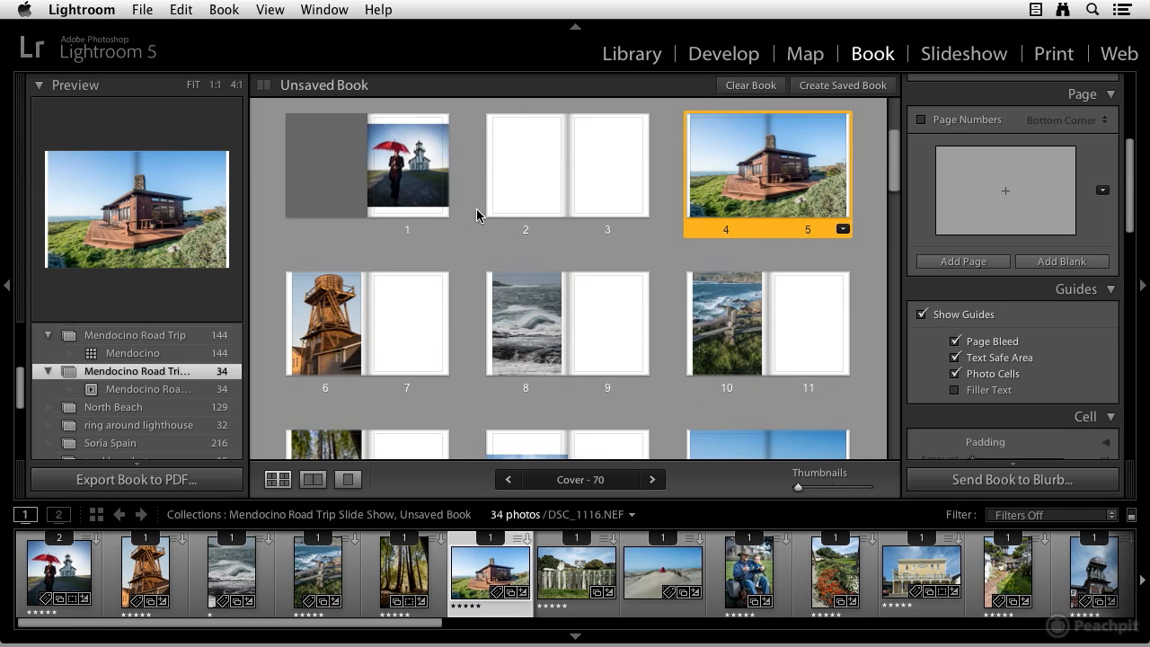
Remove the blank pages 2–3 spread from the book
click(522, 166)
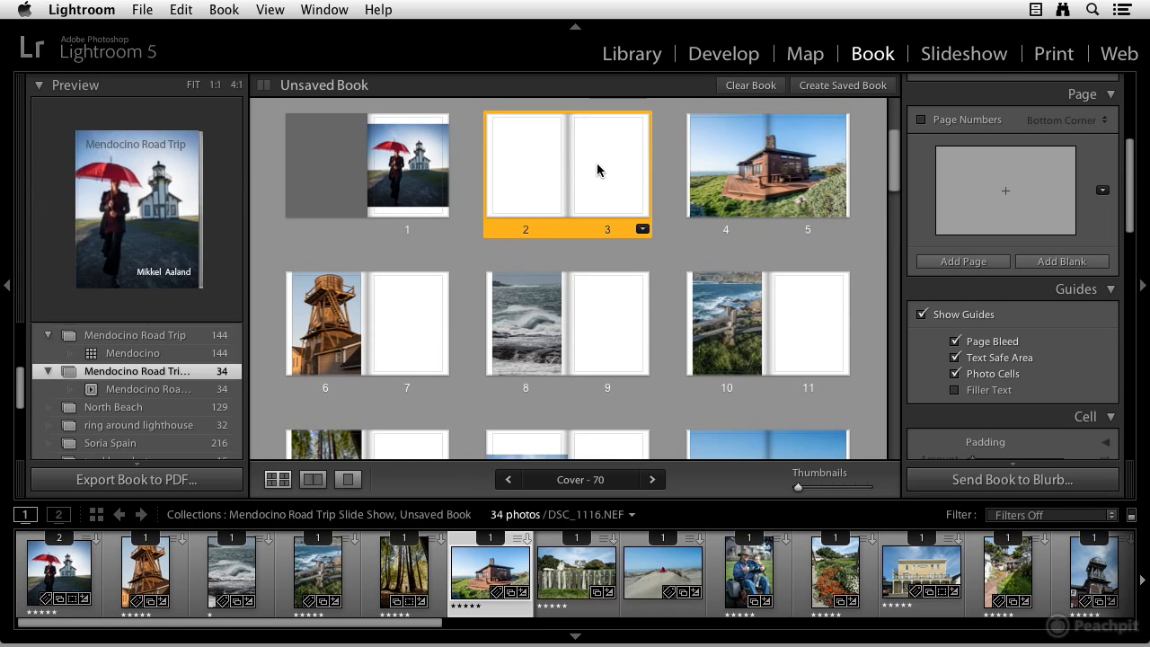
right_click(596, 163)
click(660, 261)
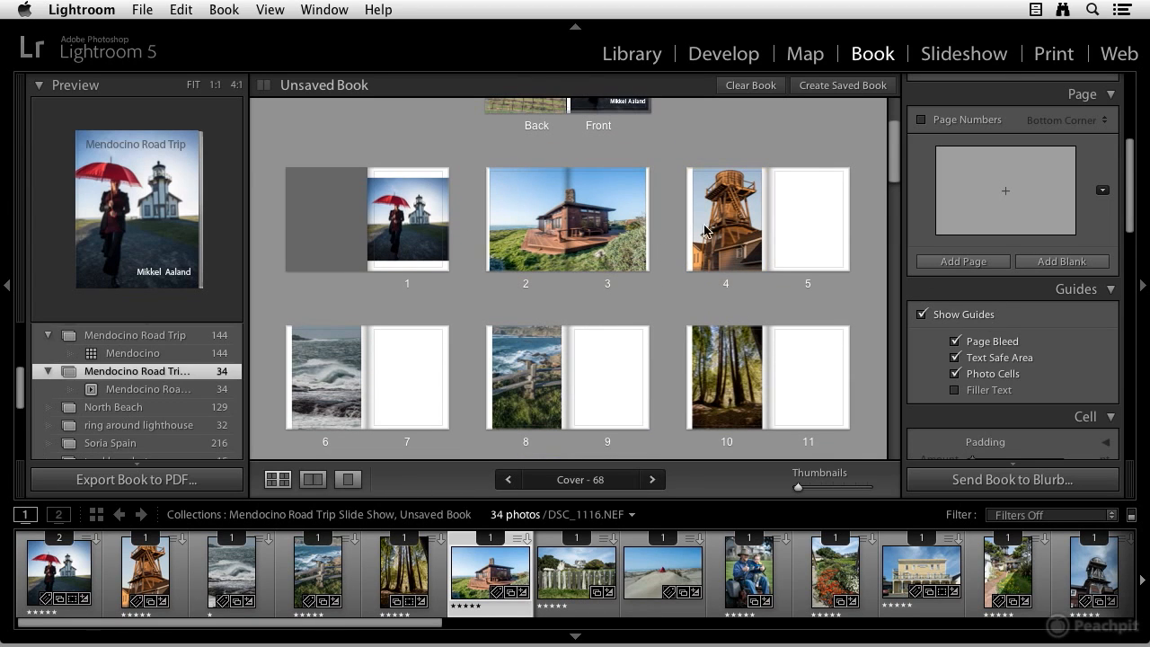
Save the book as Mendocino Road Trip inside the Mendocino Road Trip Slide Show collection
click(847, 90)
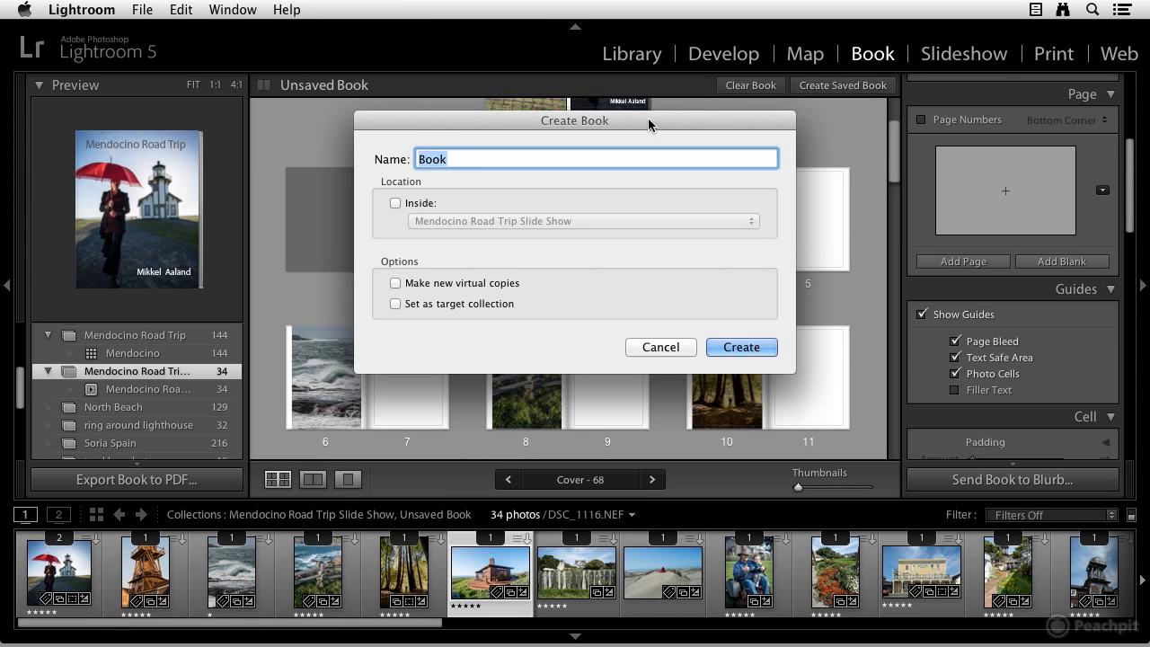
text(Mendocino Road)
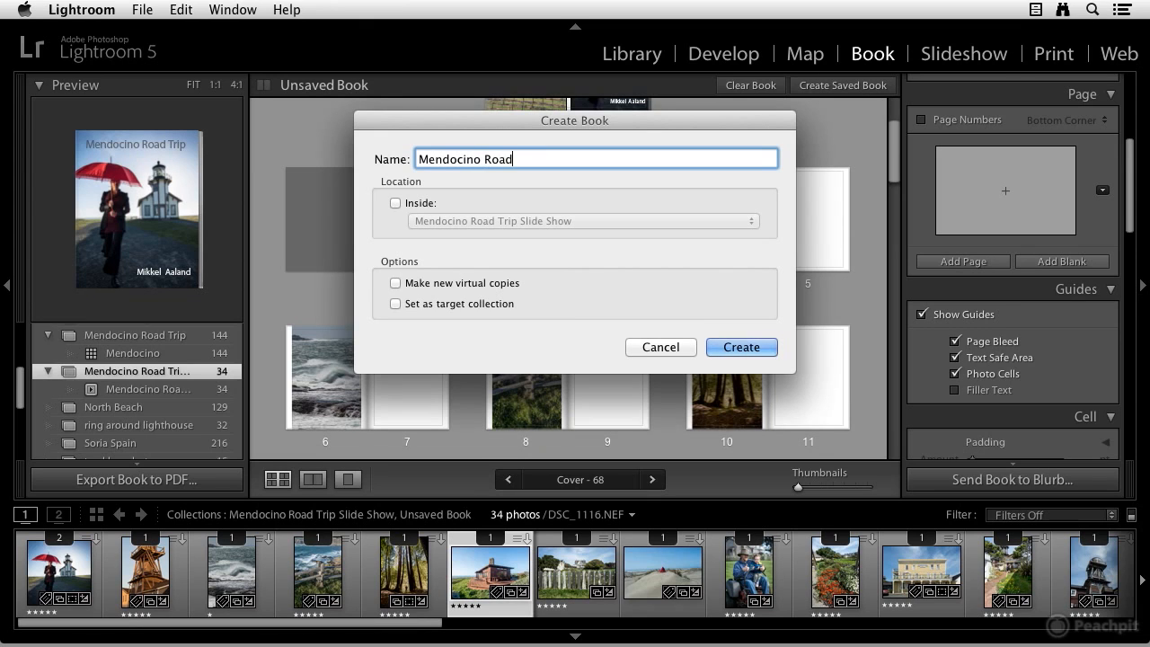
text( Trip 2)
click(395, 203)
key(BackSpace)
key(BackSpace)
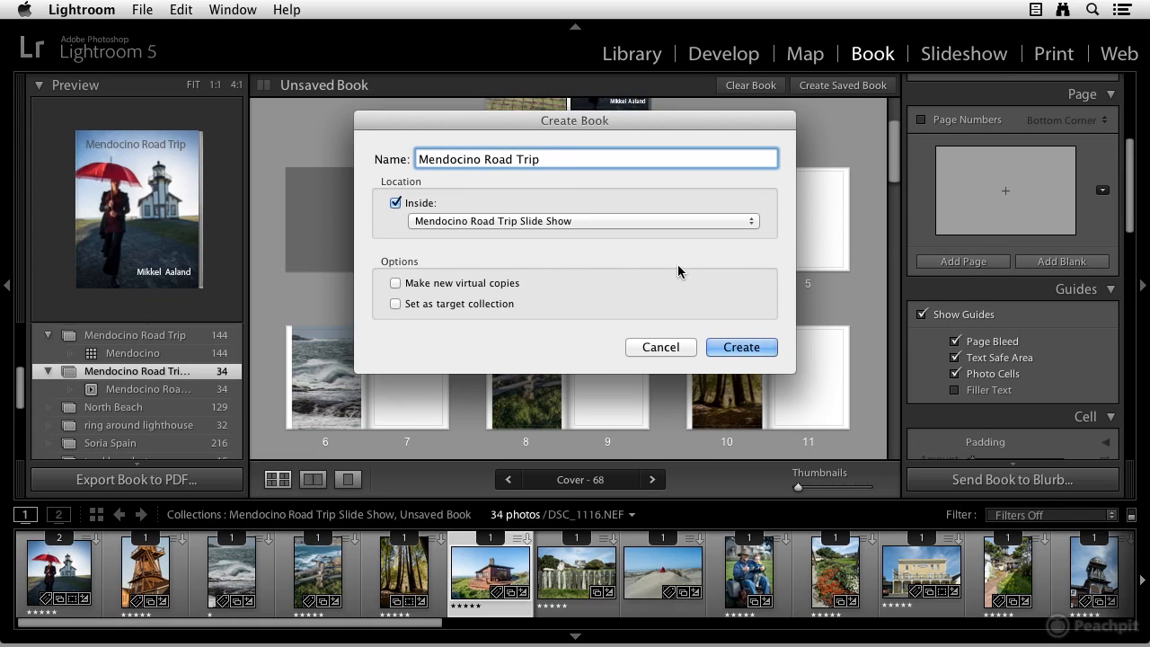
click(733, 347)
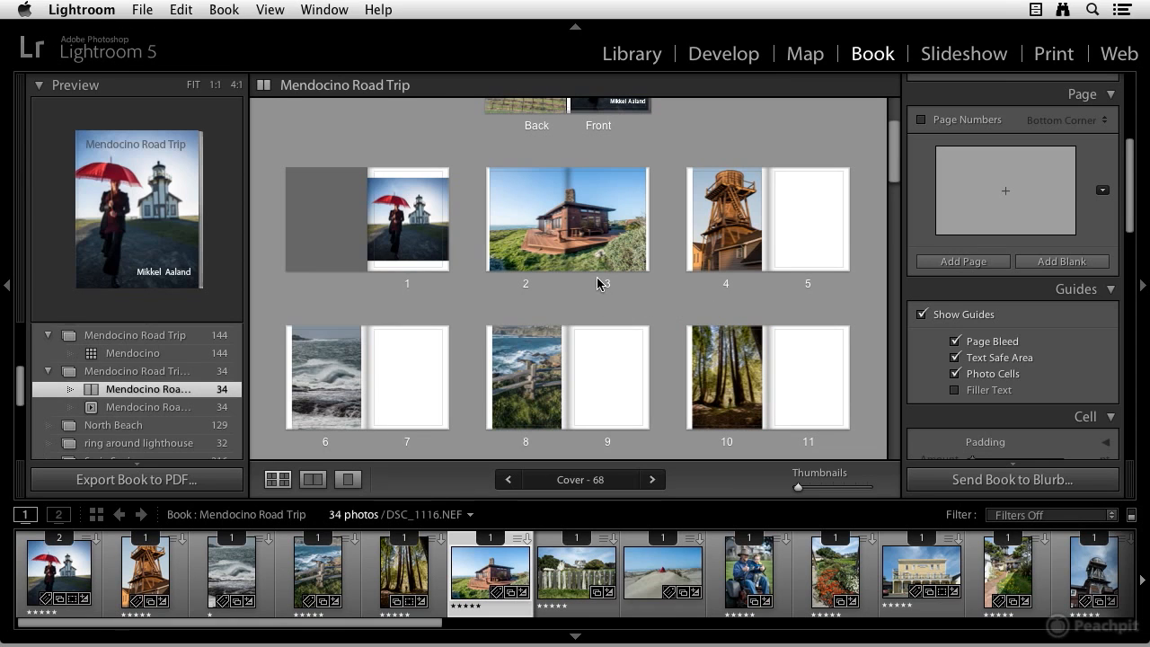
Start sending the book to Blurb, then cancel at the sign-in dialog
scroll(588, 288, up, 1)
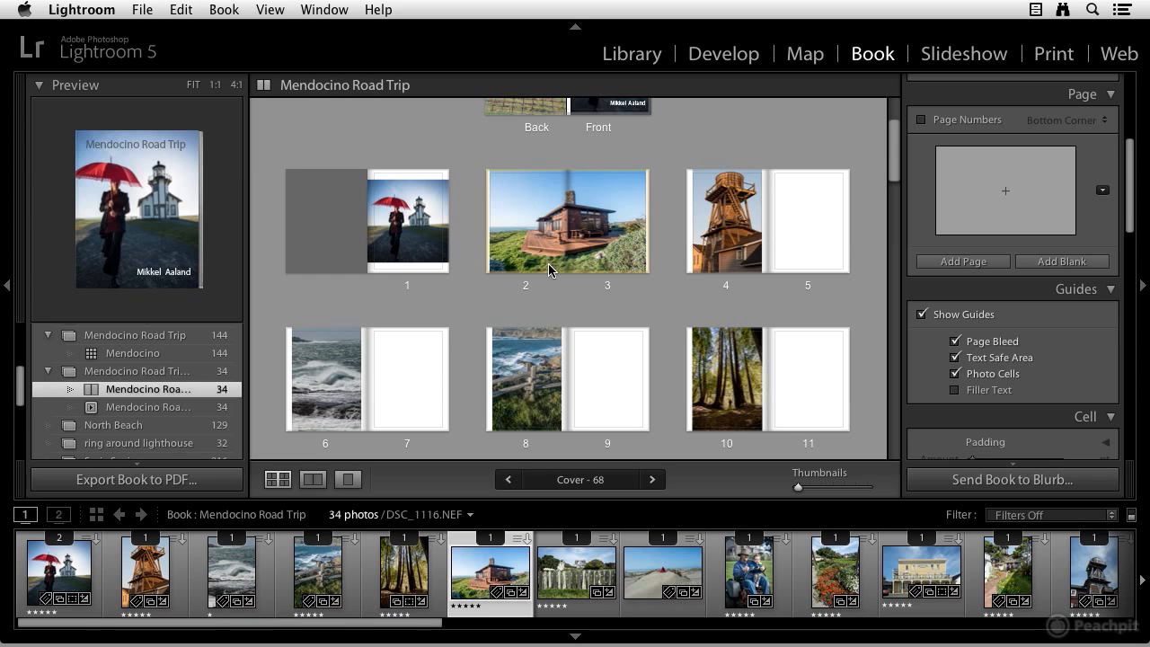
scroll(432, 287, up, 3)
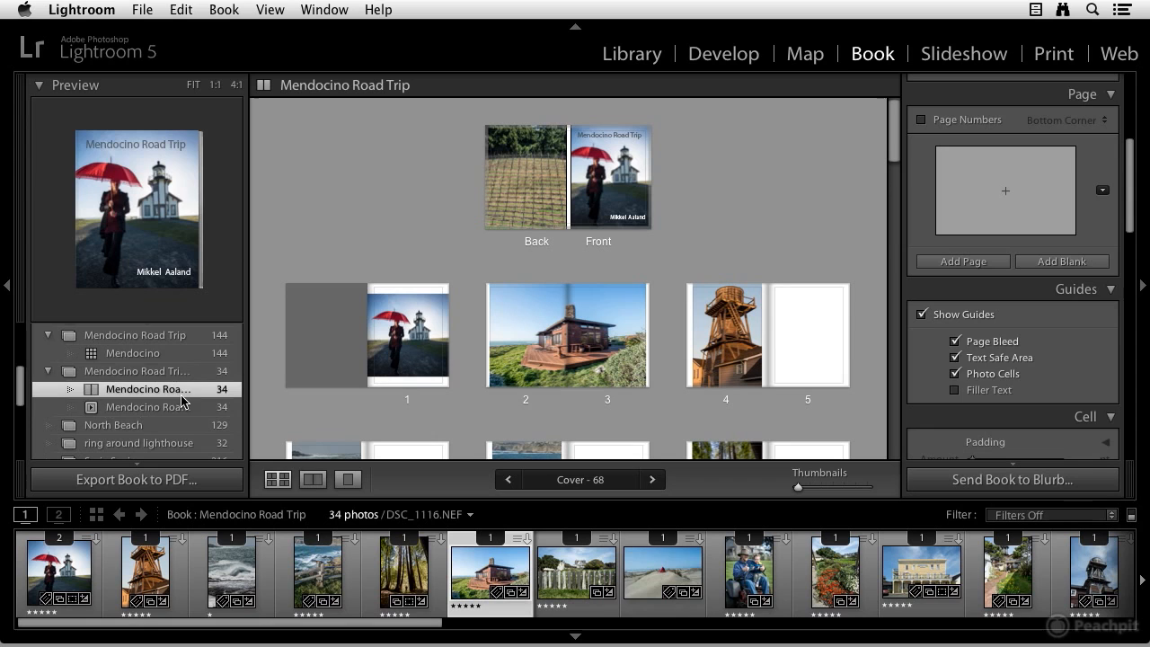
scroll(1056, 359, up, 3)
scroll(1057, 350, down, 8)
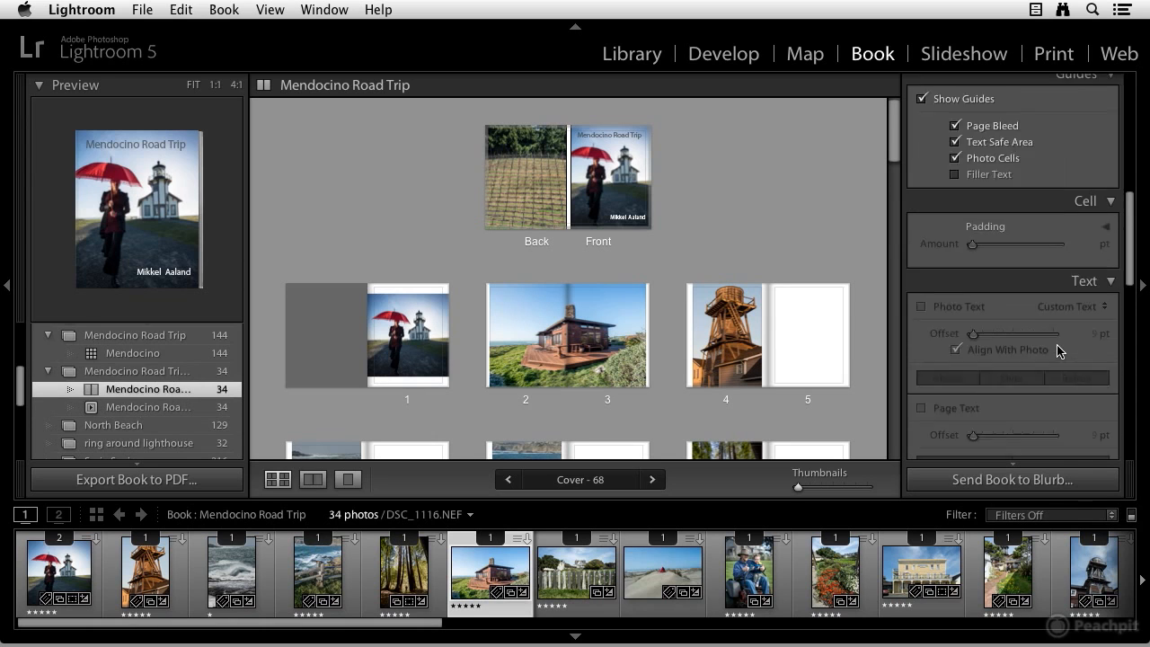
scroll(1058, 355, down, 10)
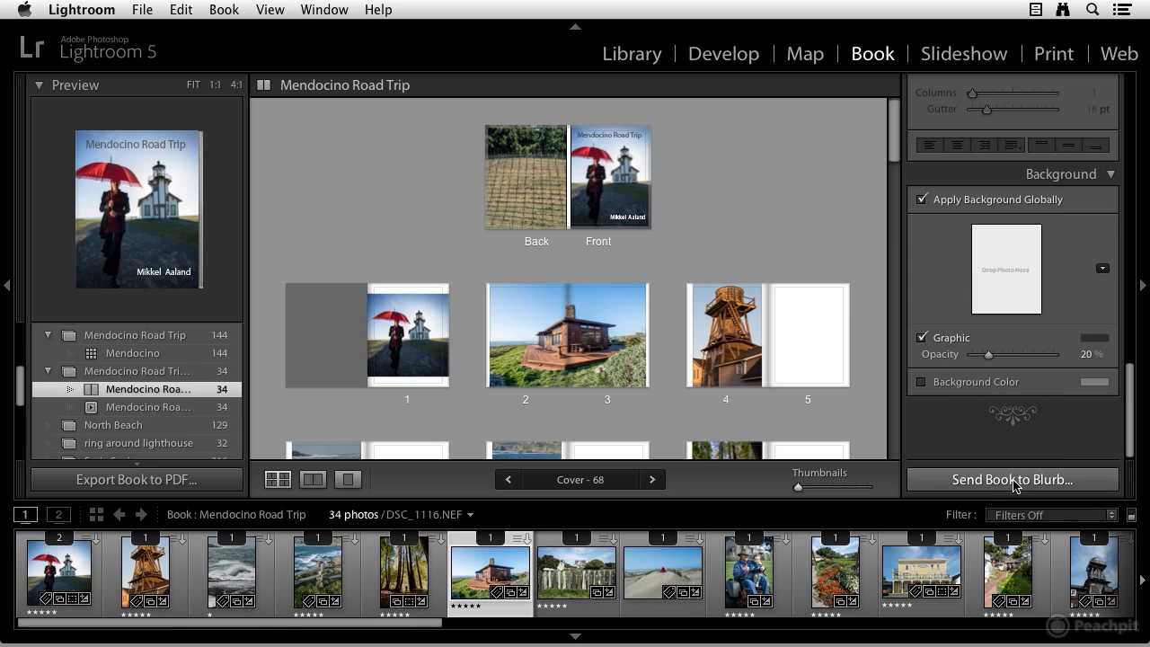
click(1016, 483)
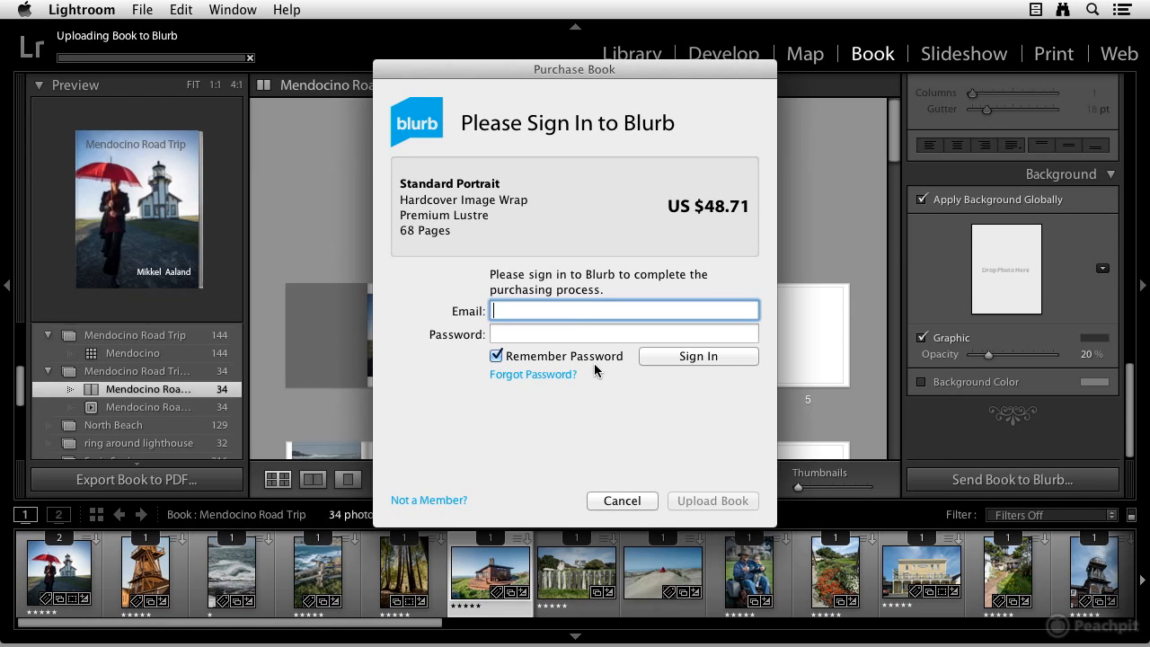
click(638, 496)
Open the book type choices in the book settings to pick another output format
scroll(1104, 234, up, 10)
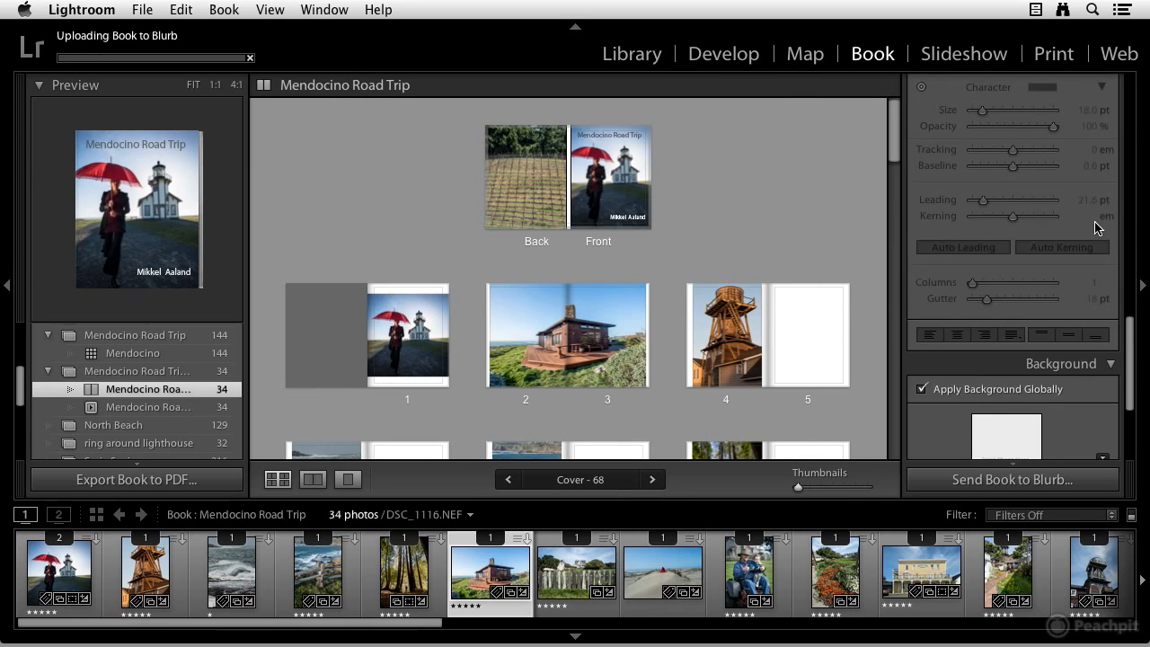
scroll(1028, 218, up, 10)
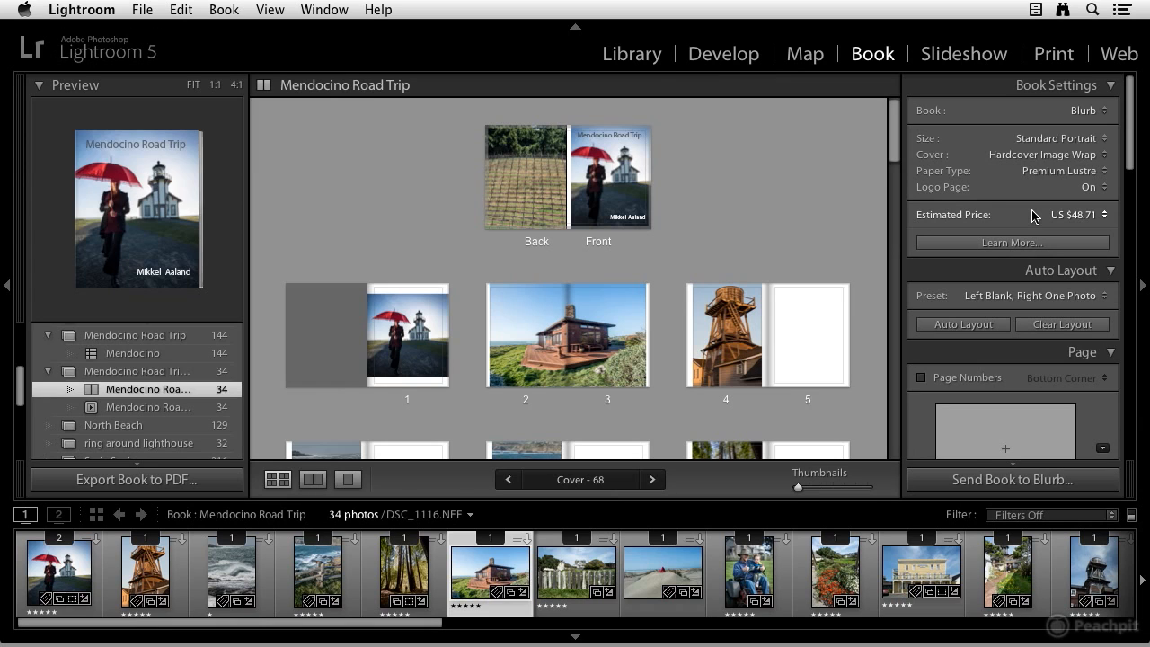
click(1095, 112)
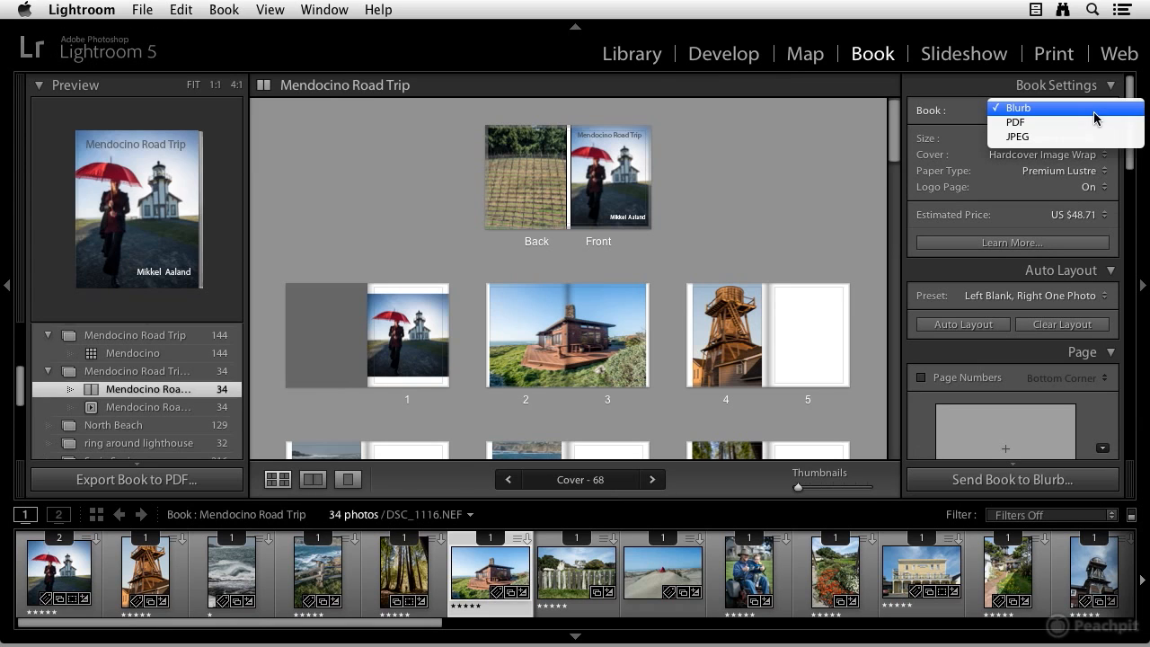
click(1073, 132)
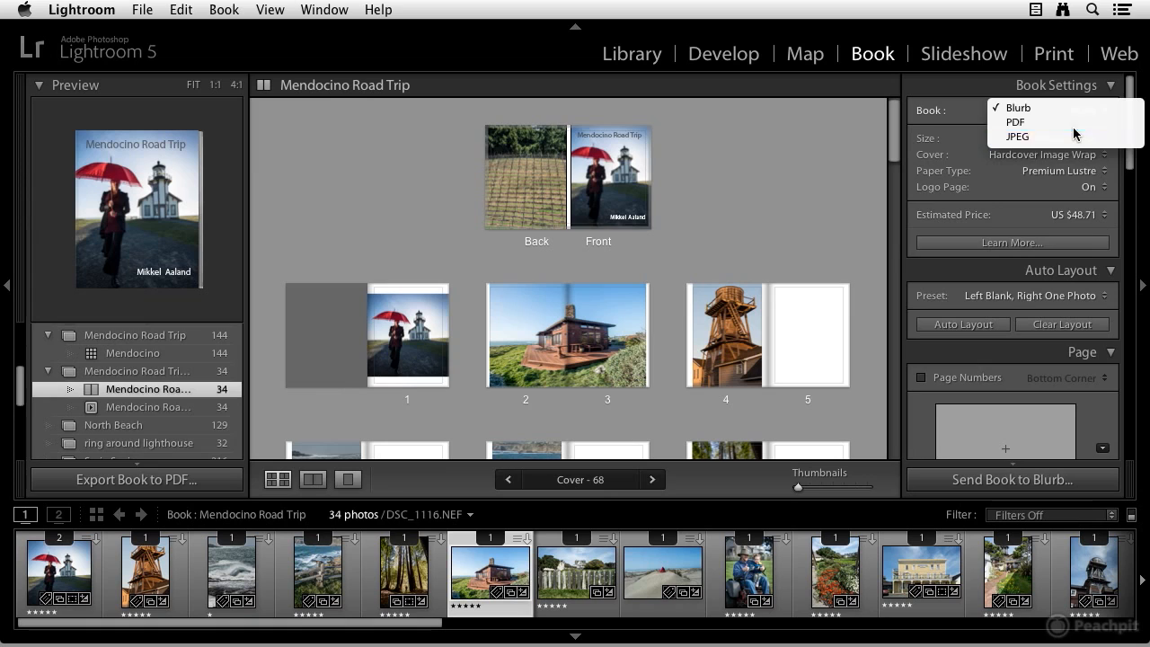